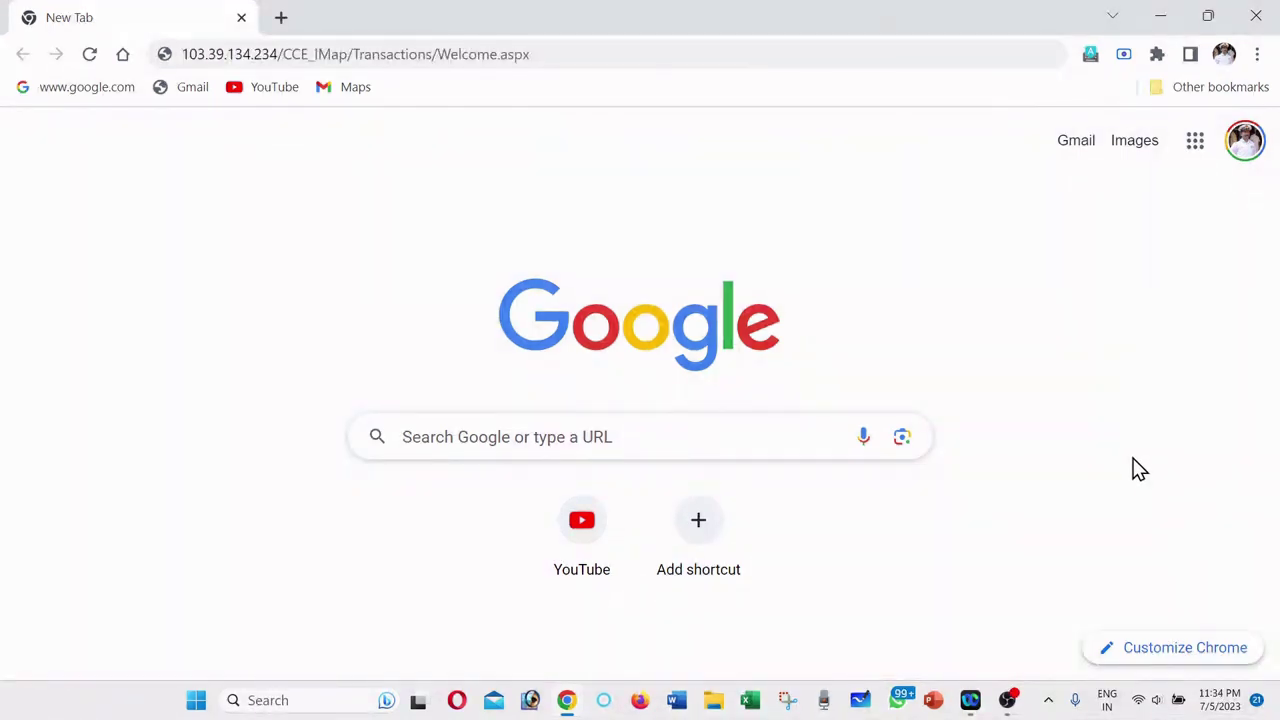
Step: Search Google for 'apsche lms e portal' and open the APSCHE LMS portal result
{"action": "left_click", "coordinate": [548, 441]}
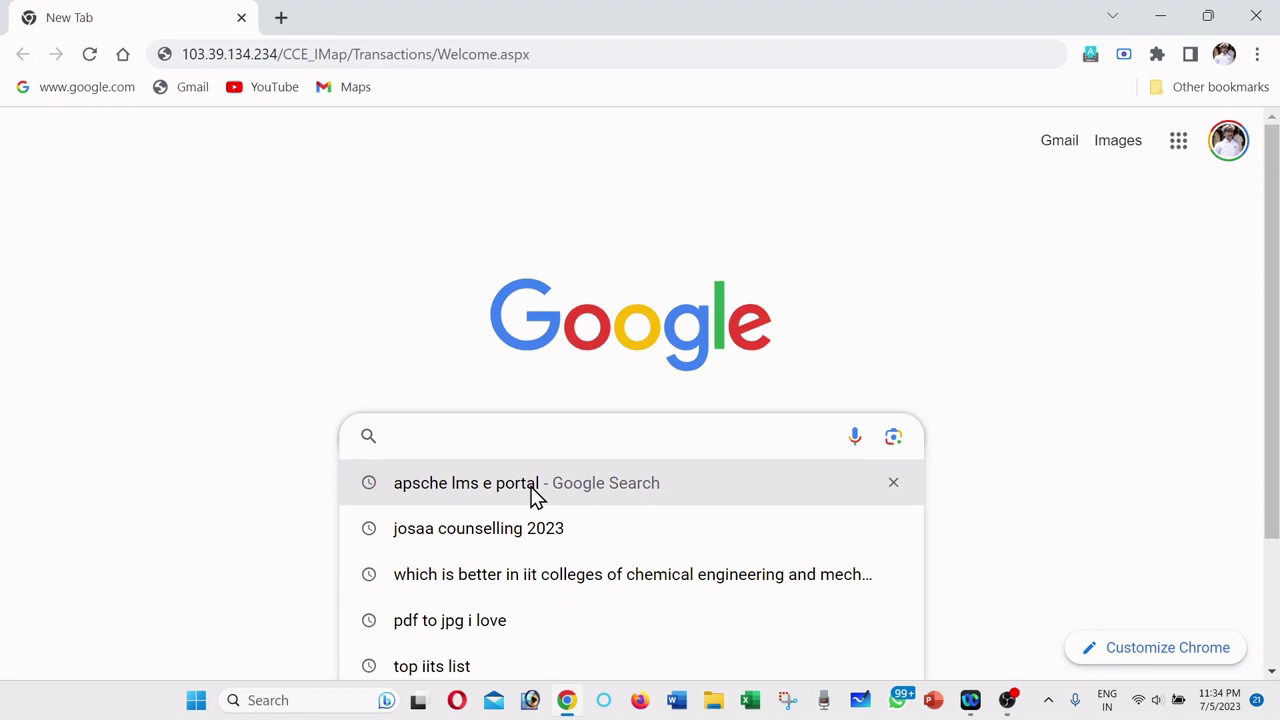
{"action": "left_click", "coordinate": [465, 490]}
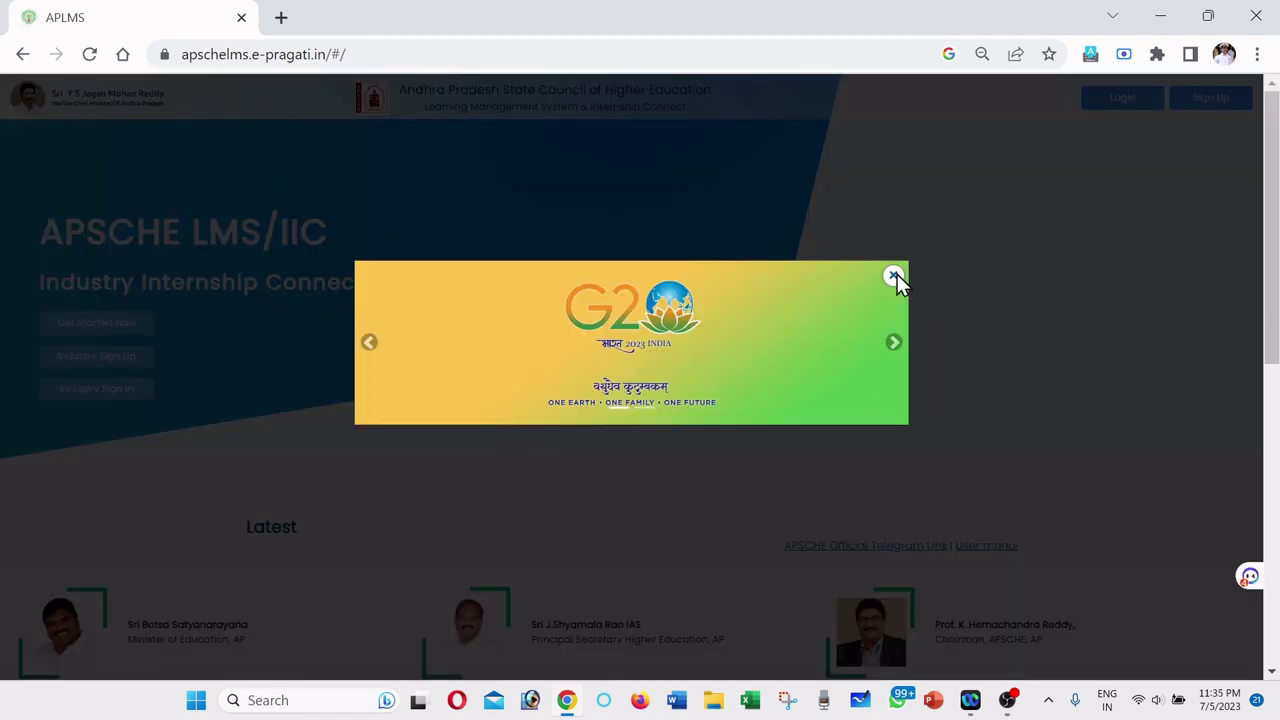
Step: Dismiss the G20 announcement popup covering the APSCHE LMS home page
{"action": "left_click", "coordinate": [894, 275]}
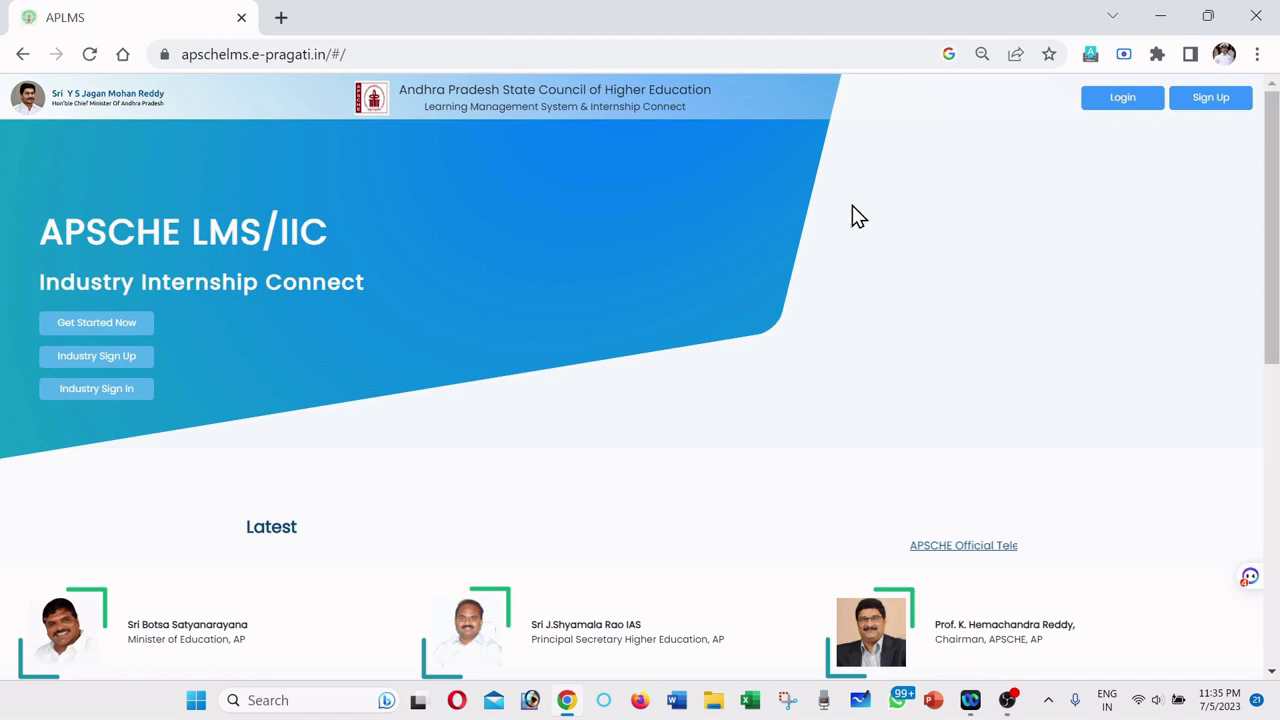
Step: Log in to APSCHE LMS with the account user name, password and captcha
{"action": "left_click", "coordinate": [1119, 100]}
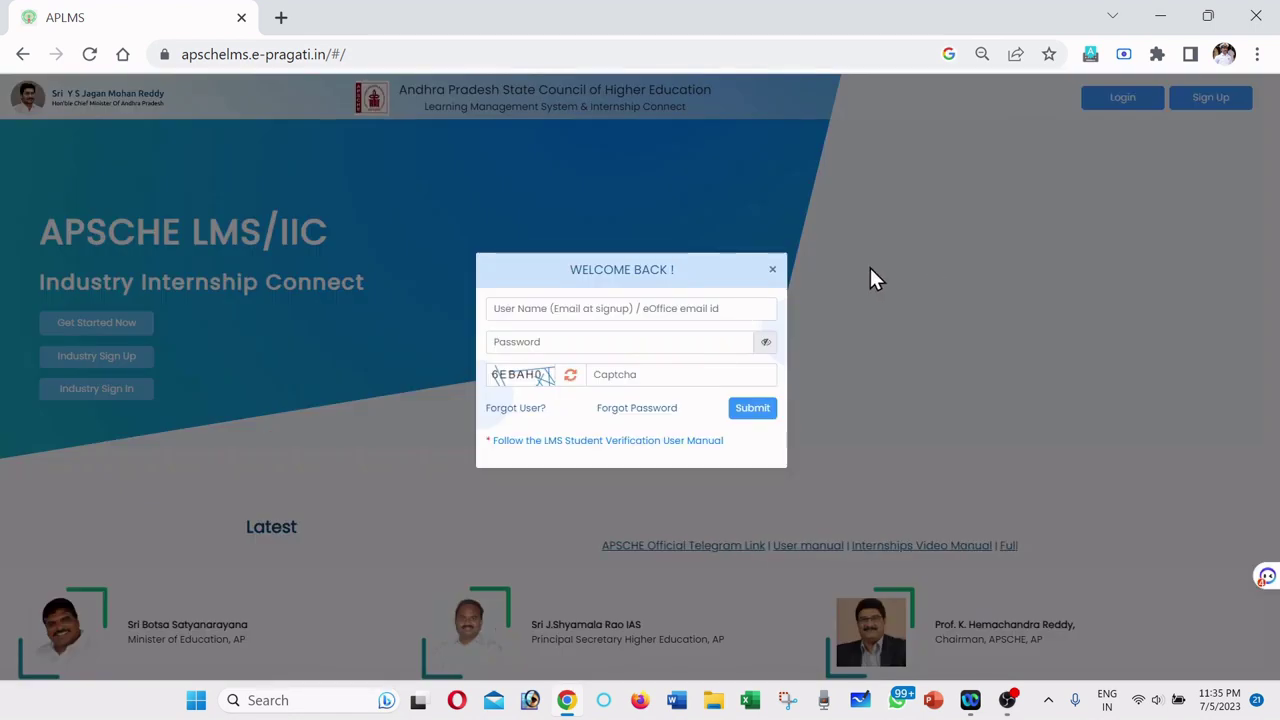
{"action": "left_click", "coordinate": [520, 308]}
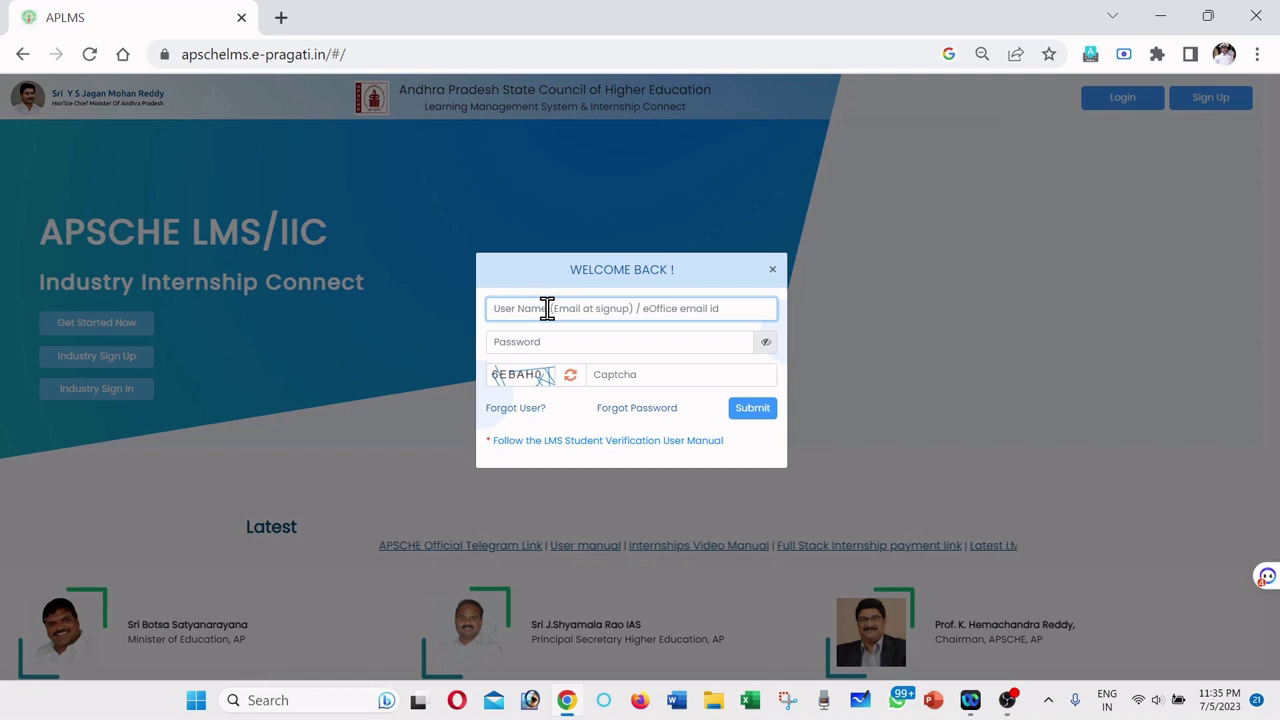
{"action": "left_click", "coordinate": [536, 342]}
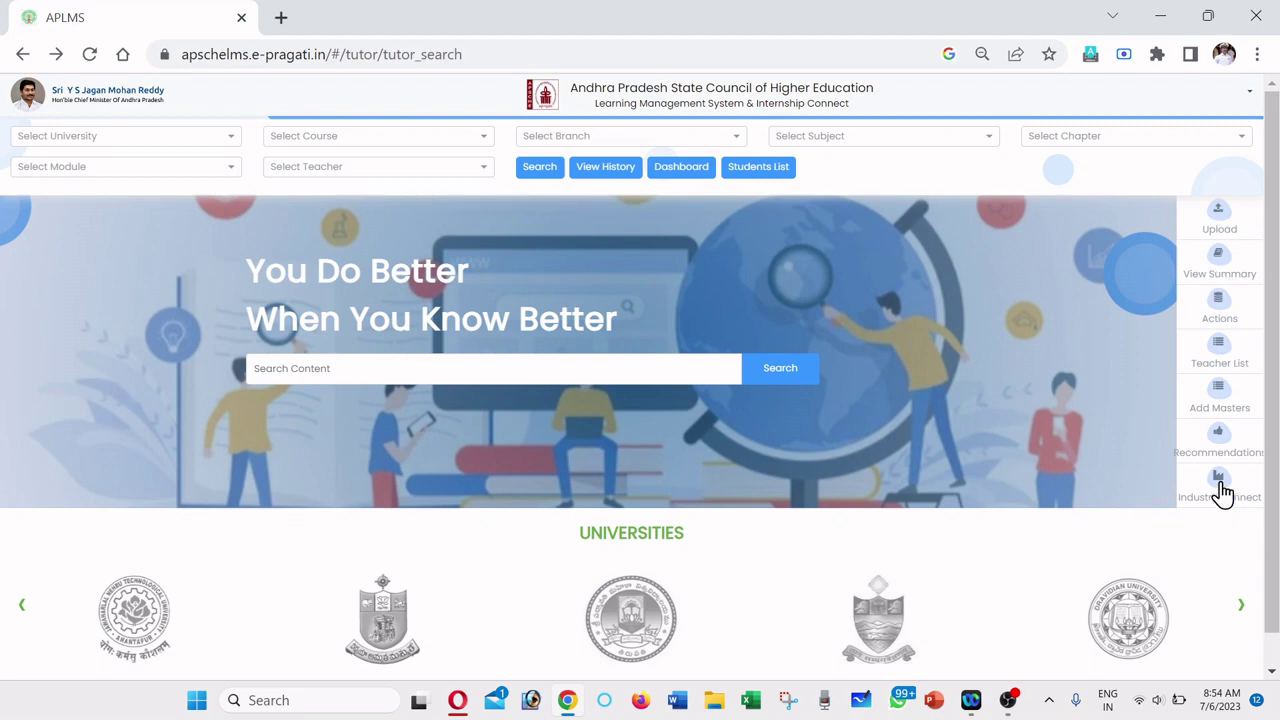
Step: Go to Industry Connect in the sidebar and start a new Post Job form
{"action": "left_click", "coordinate": [1220, 488]}
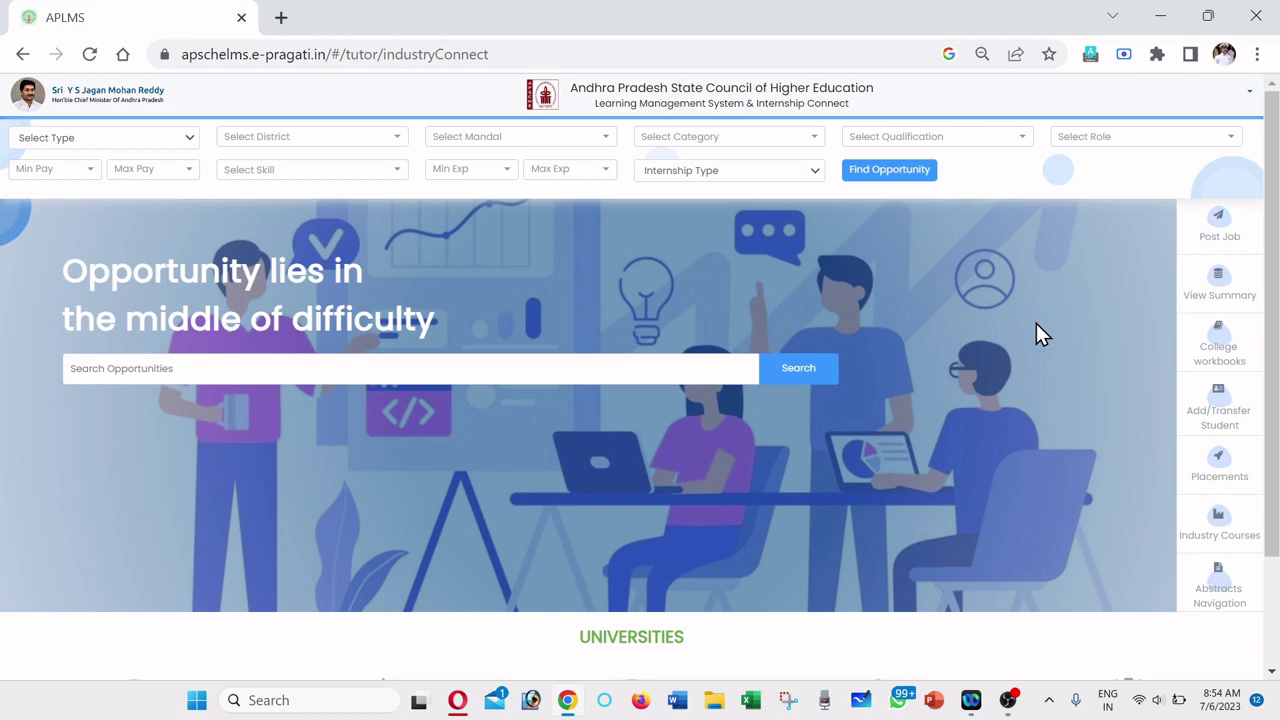
{"action": "left_click", "coordinate": [1218, 222]}
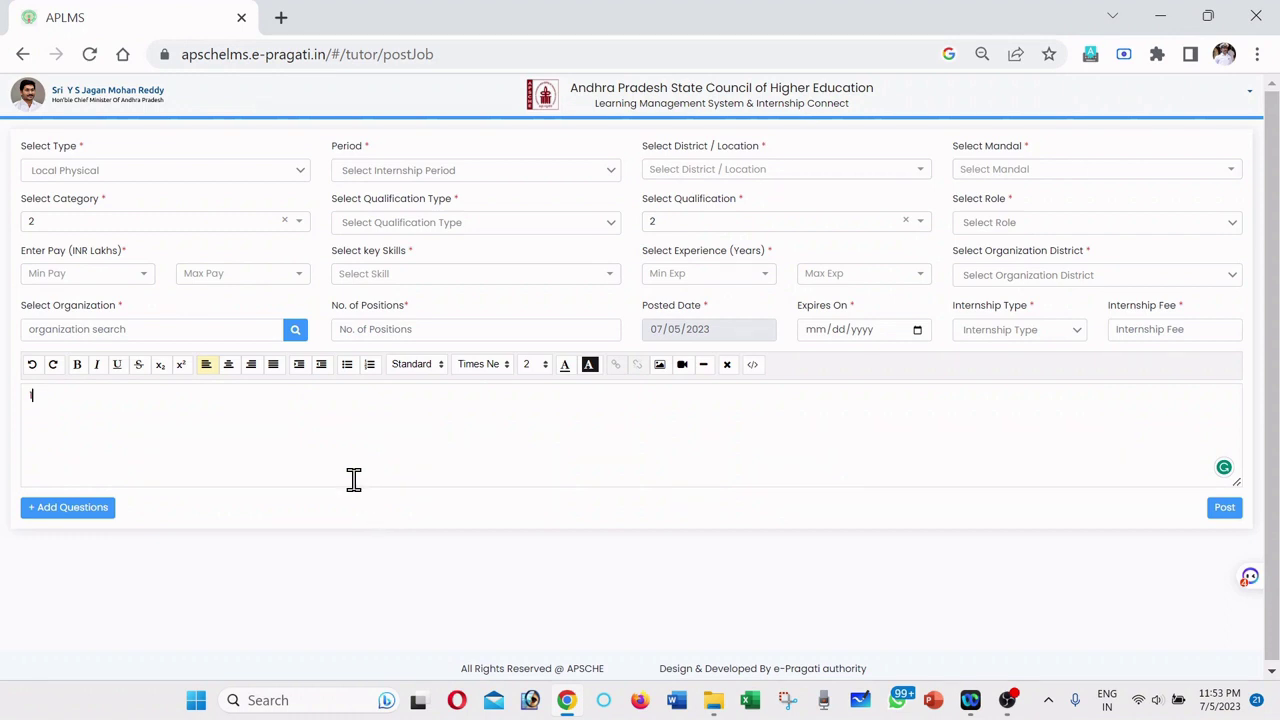
Step: Set the posting type to Local Physical and the period to 2 Months - Short Term
{"action": "left_click", "coordinate": [87, 172]}
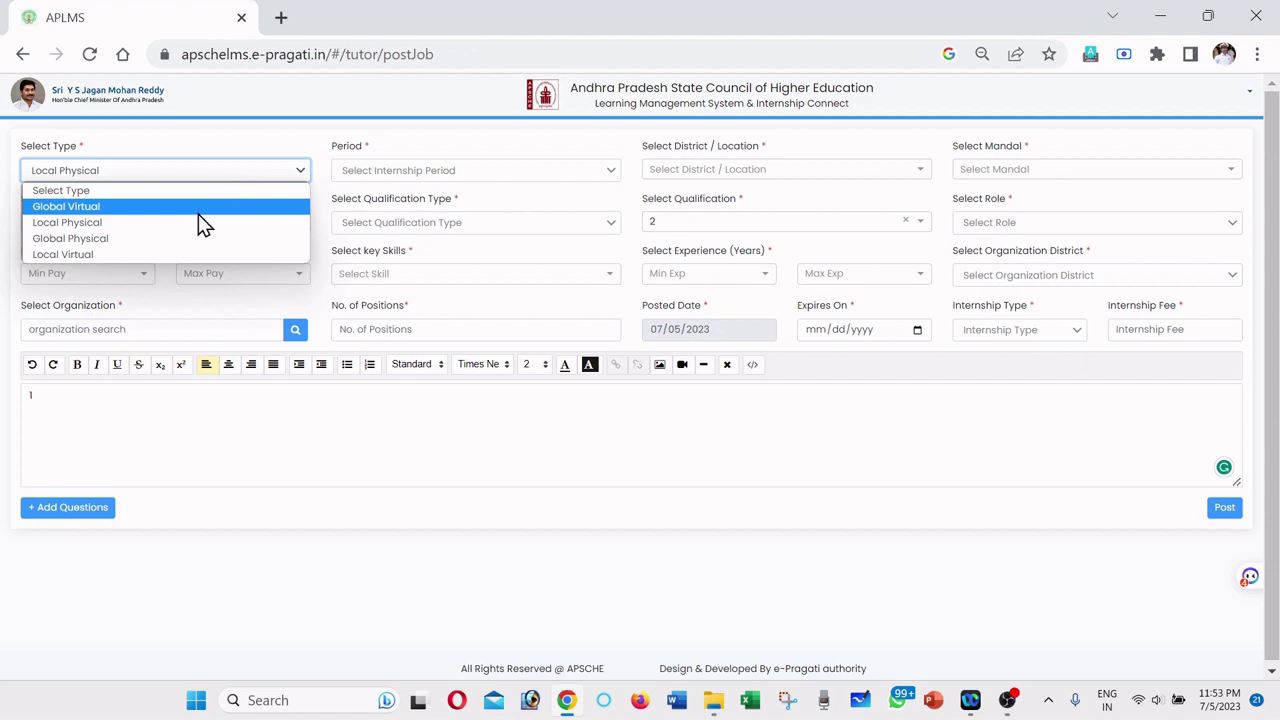
{"action": "left_click", "coordinate": [98, 226]}
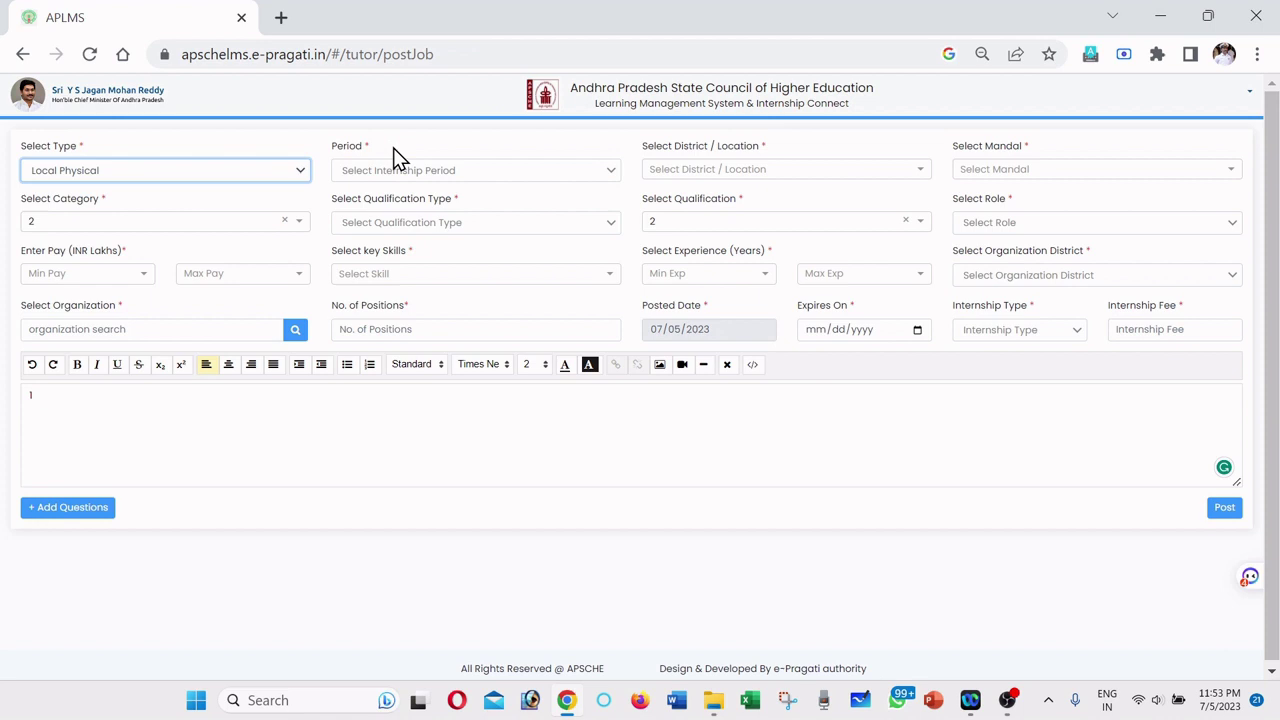
{"action": "left_click", "coordinate": [378, 172]}
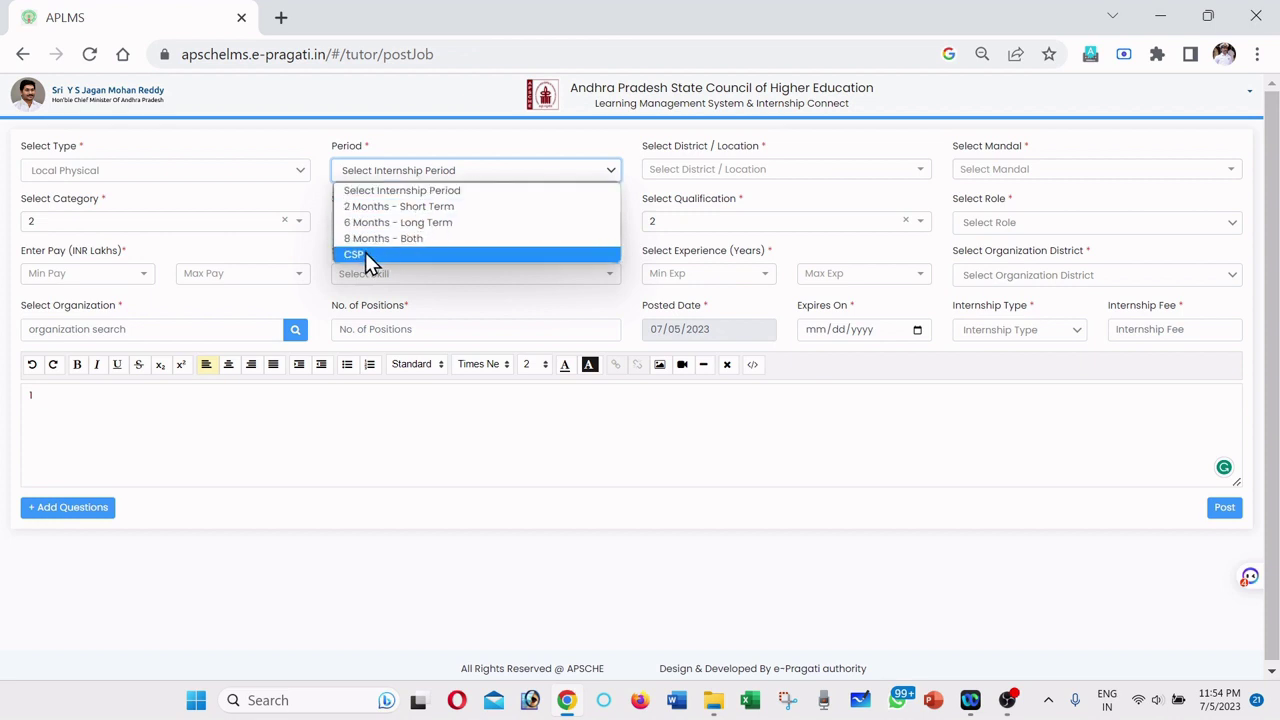
{"action": "left_click", "coordinate": [422, 208]}
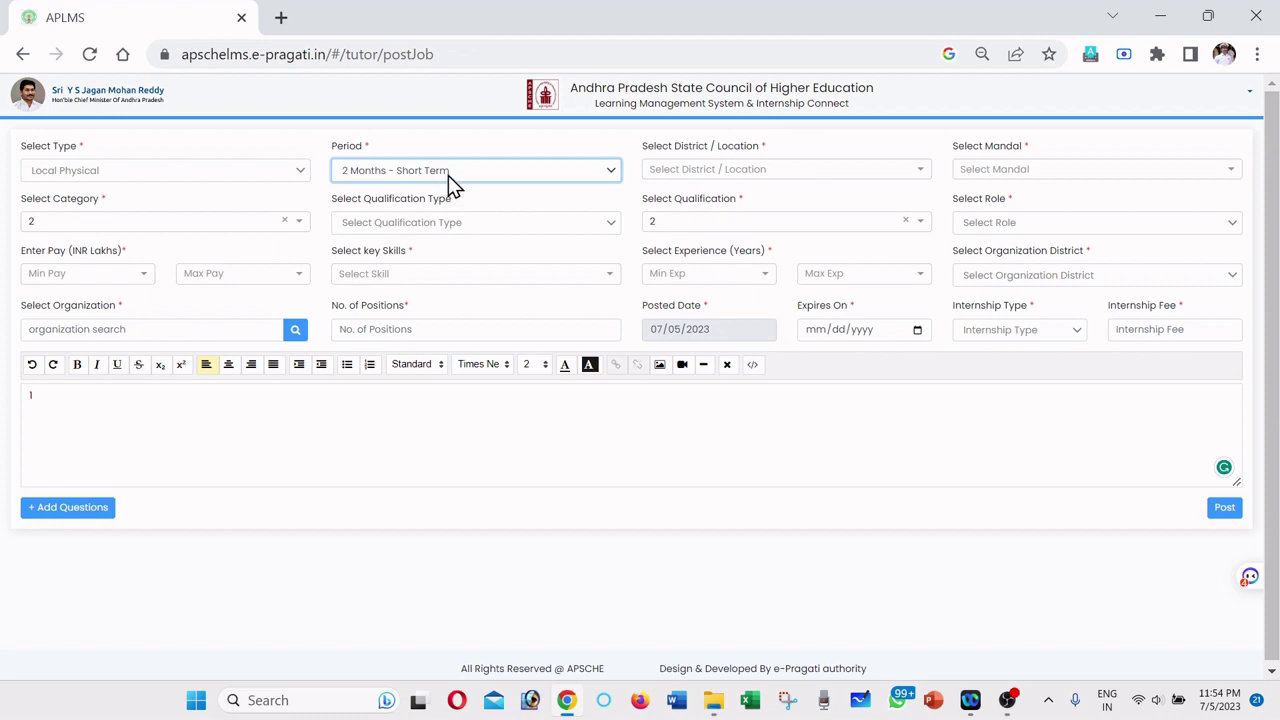
Step: Choose KONASEEMA as the posting's district / location
{"action": "left_click", "coordinate": [740, 172]}
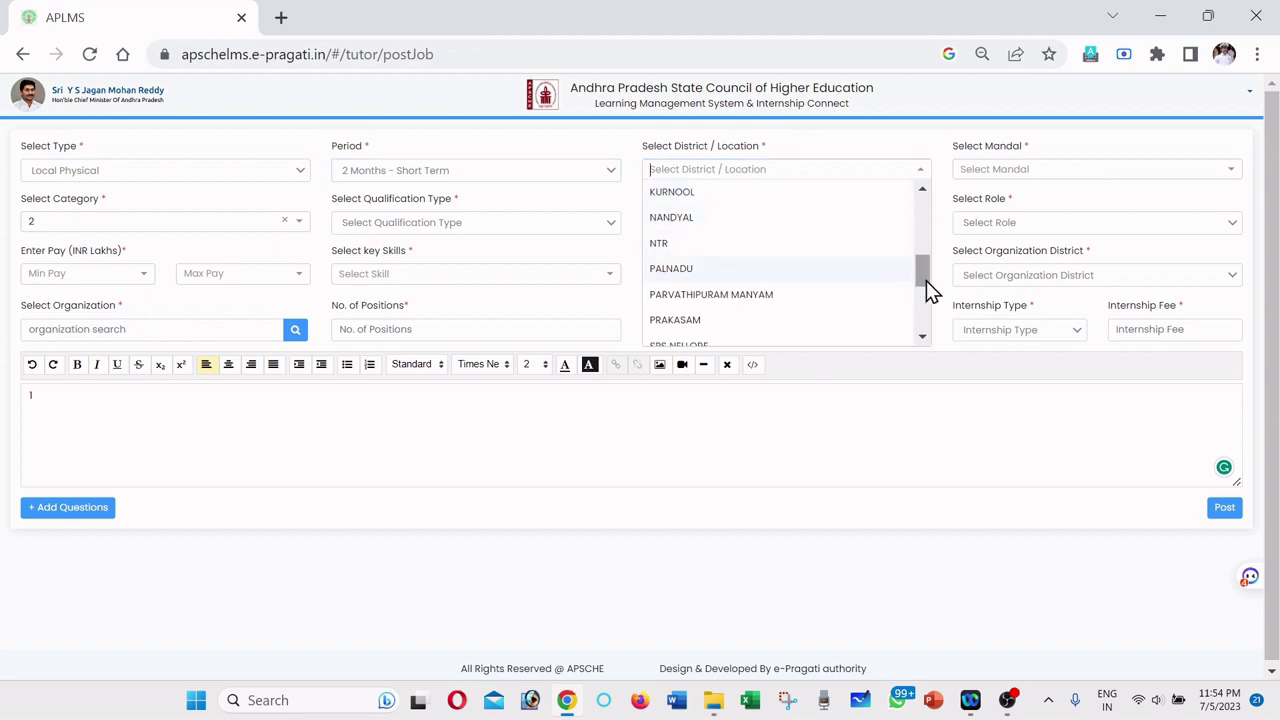
{"action": "scroll", "coordinate": [926, 282], "scroll_direction": "down", "scroll_amount": 1}
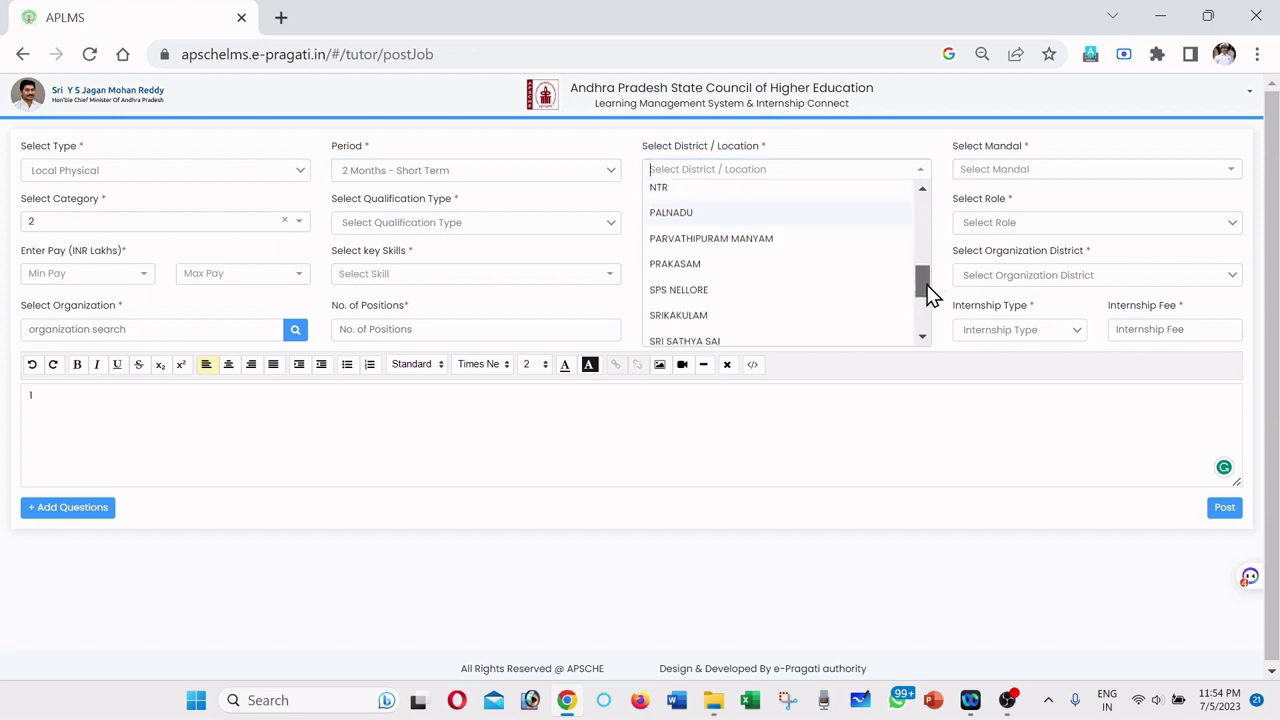
{"action": "left_click_drag", "start_coordinate": [926, 290], "coordinate": [909, 251]}
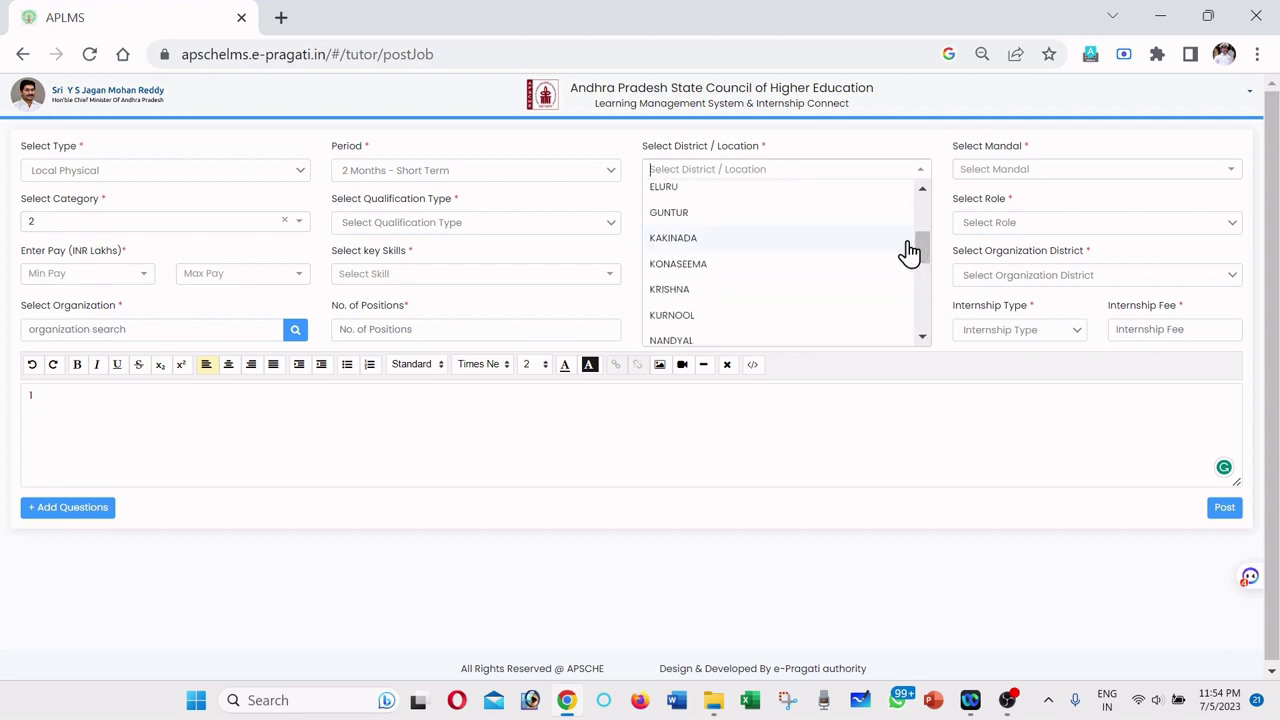
{"action": "left_click", "coordinate": [701, 262]}
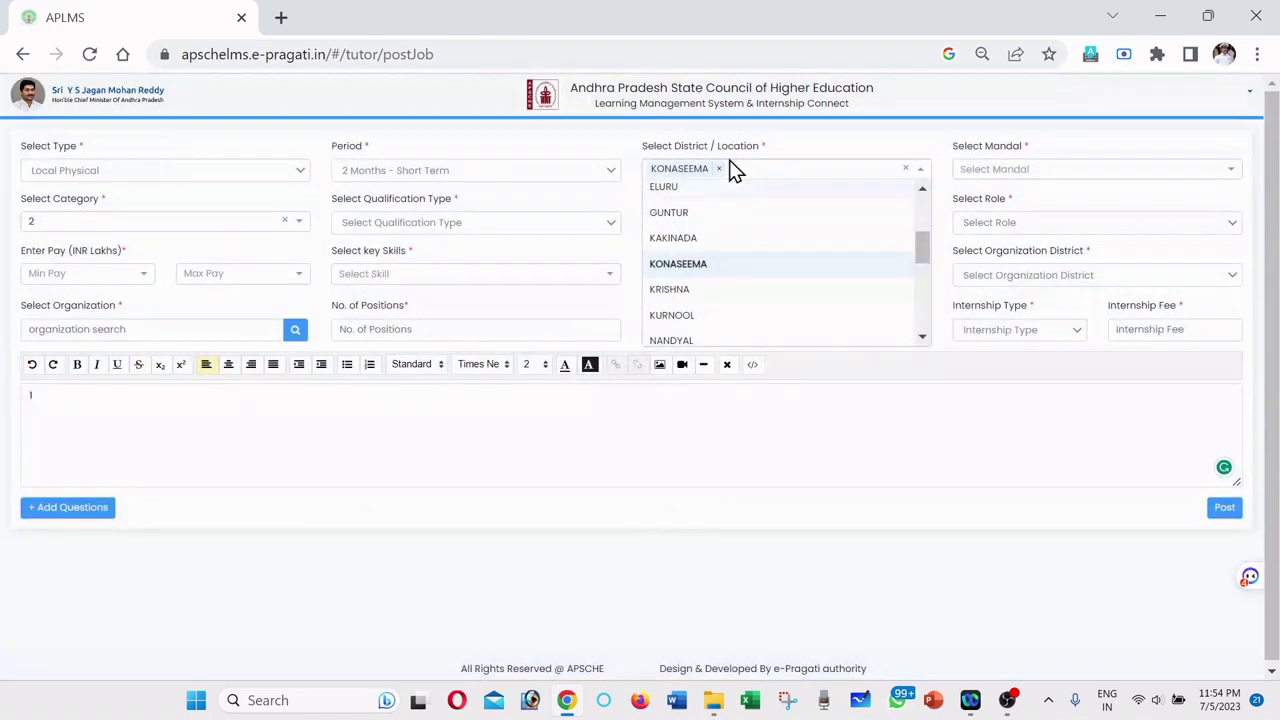
{"action": "left_click", "coordinate": [862, 366]}
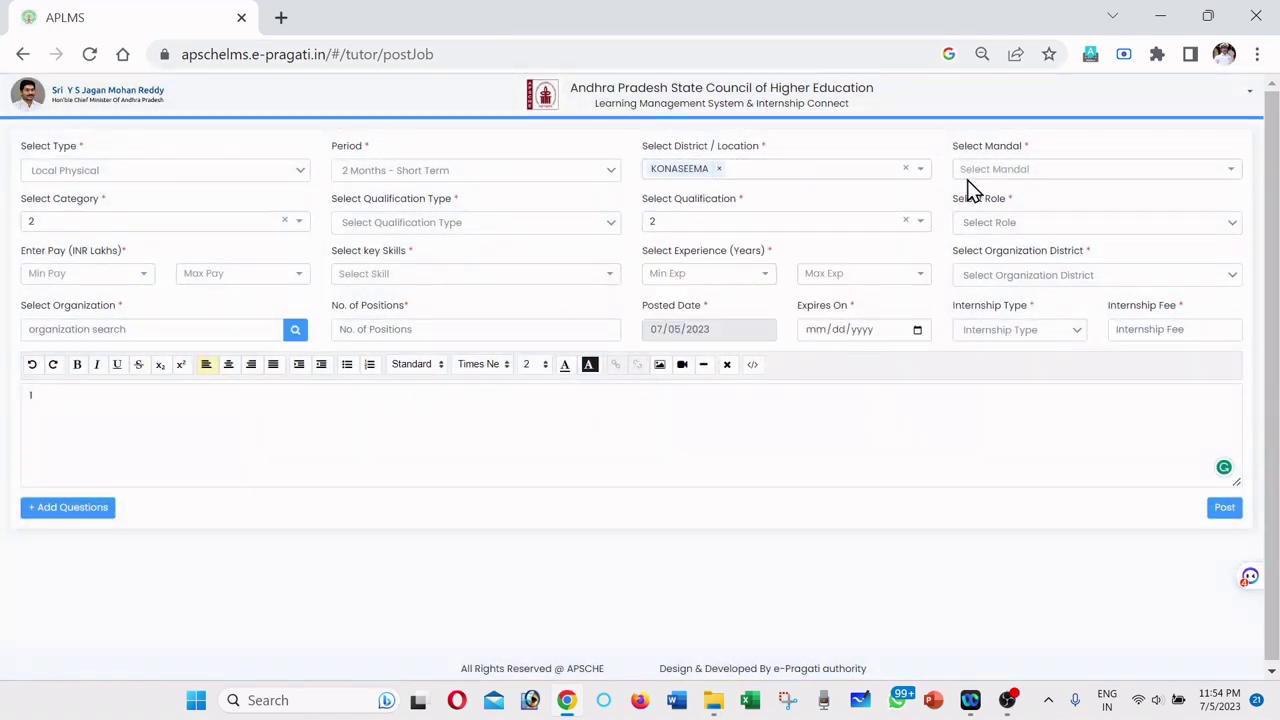
Step: Select KOTHAPETA (R) as the mandal
{"action": "left_click", "coordinate": [986, 170]}
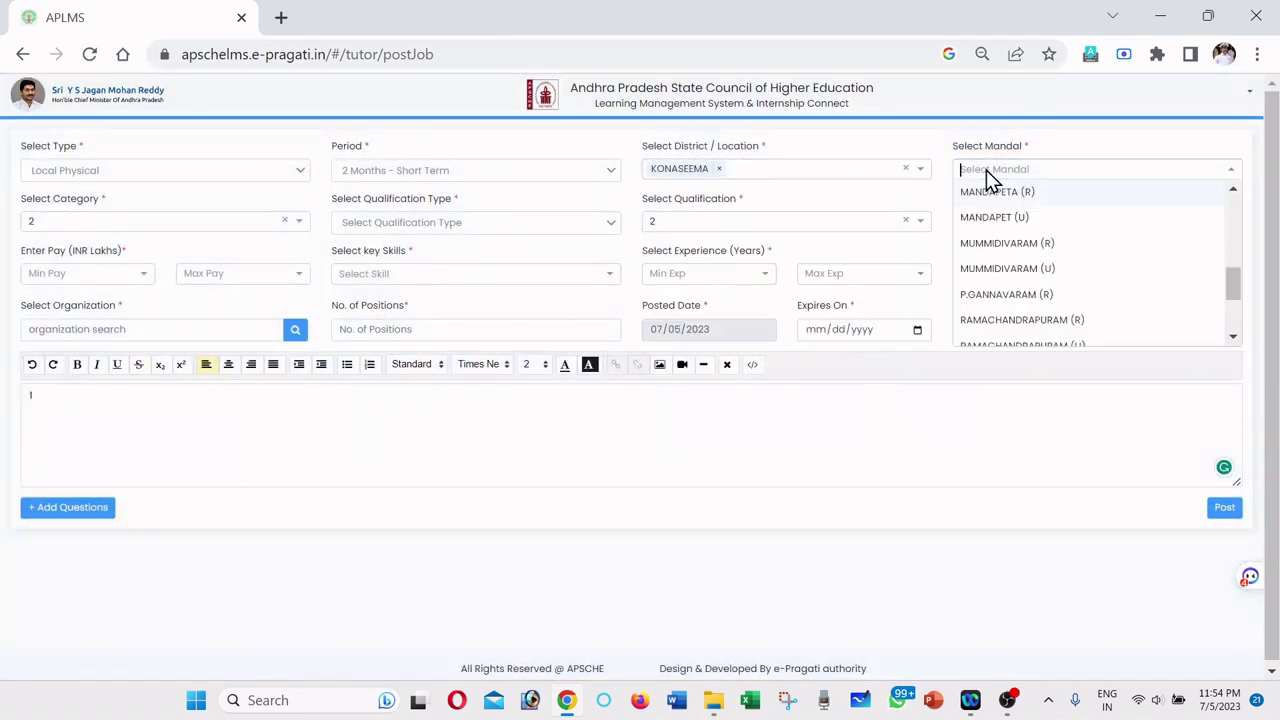
{"action": "scroll", "coordinate": [1080, 243], "scroll_direction": "down", "scroll_amount": 3}
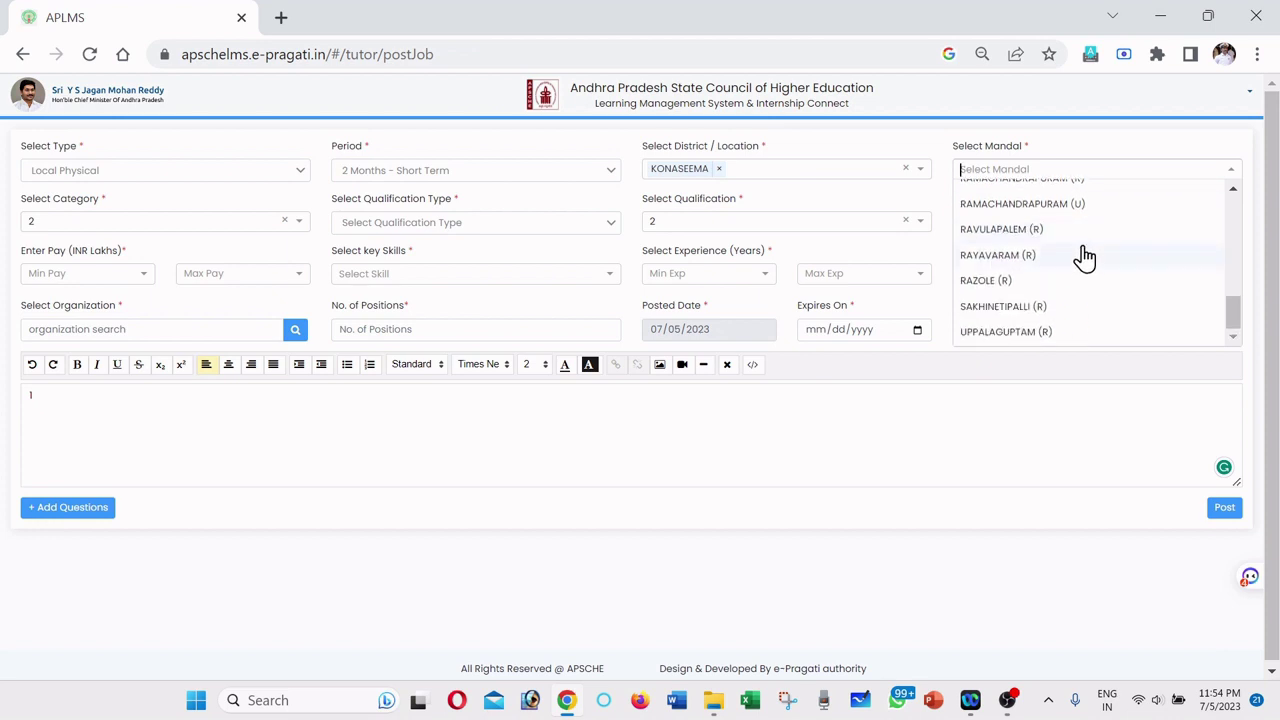
{"action": "scroll", "coordinate": [1090, 265], "scroll_direction": "up", "scroll_amount": 3}
{"action": "scroll", "coordinate": [1100, 273], "scroll_direction": "up", "scroll_amount": 5}
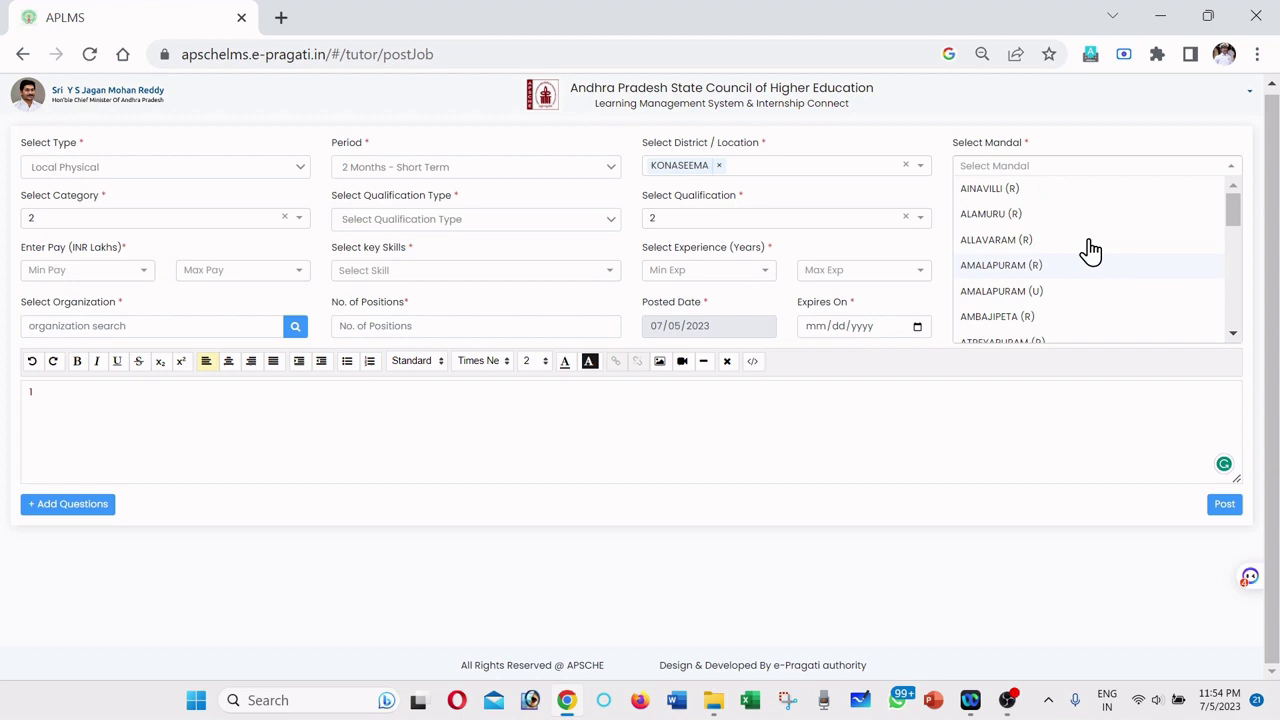
{"action": "scroll", "coordinate": [1105, 262], "scroll_direction": "down", "scroll_amount": 2}
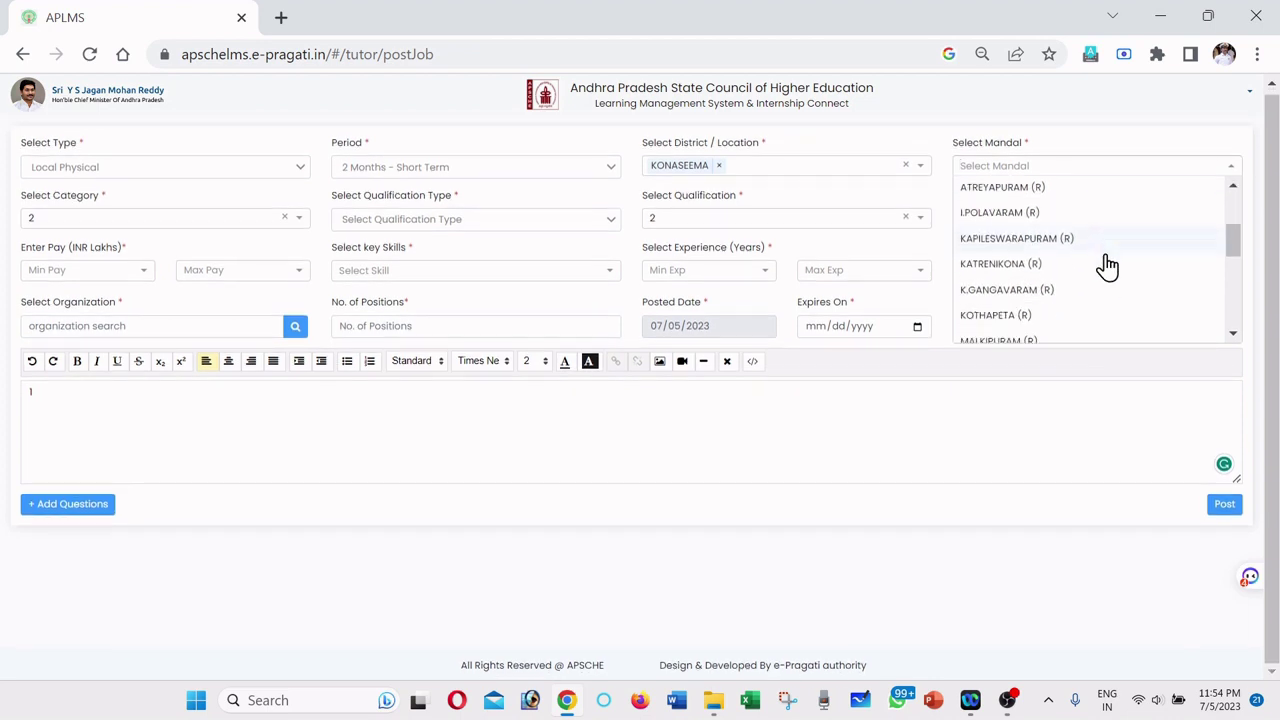
{"action": "scroll", "coordinate": [1107, 264], "scroll_direction": "down", "scroll_amount": 2}
{"action": "left_click", "coordinate": [1024, 199]}
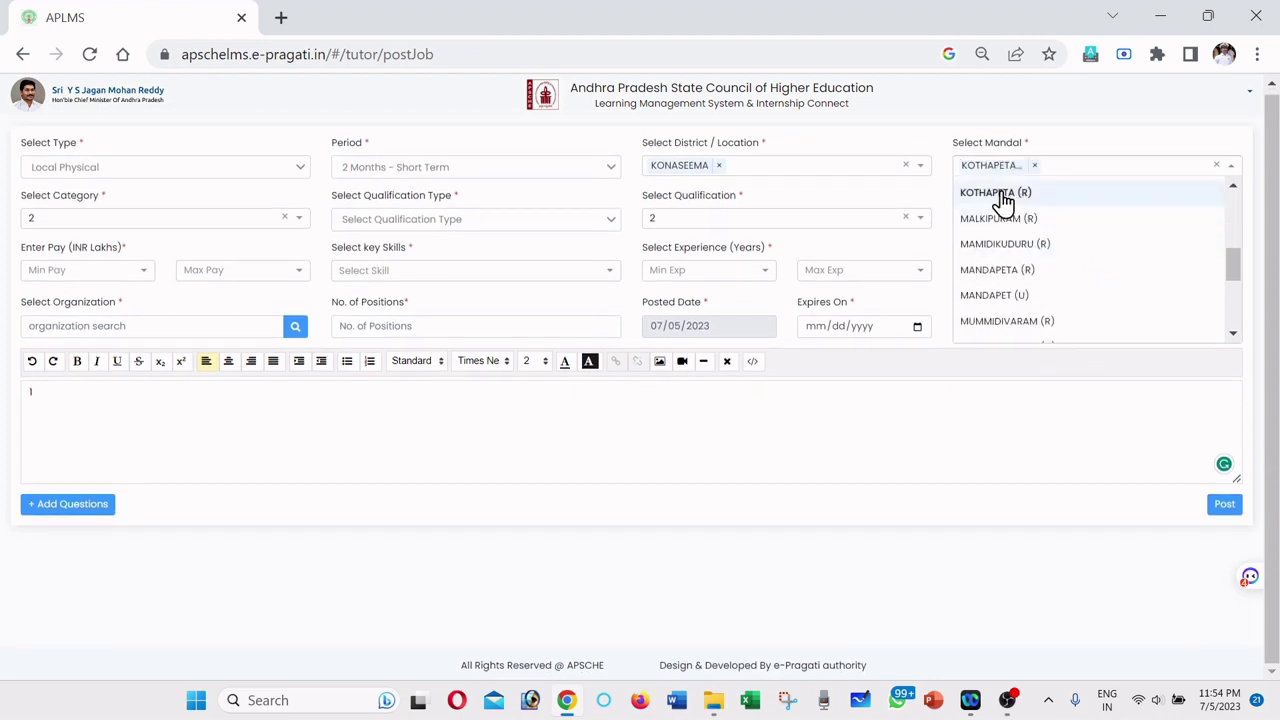
Step: Recheck the posting type, keeping Local Physical, and set qualification type to Conventional
{"action": "left_click", "coordinate": [291, 497]}
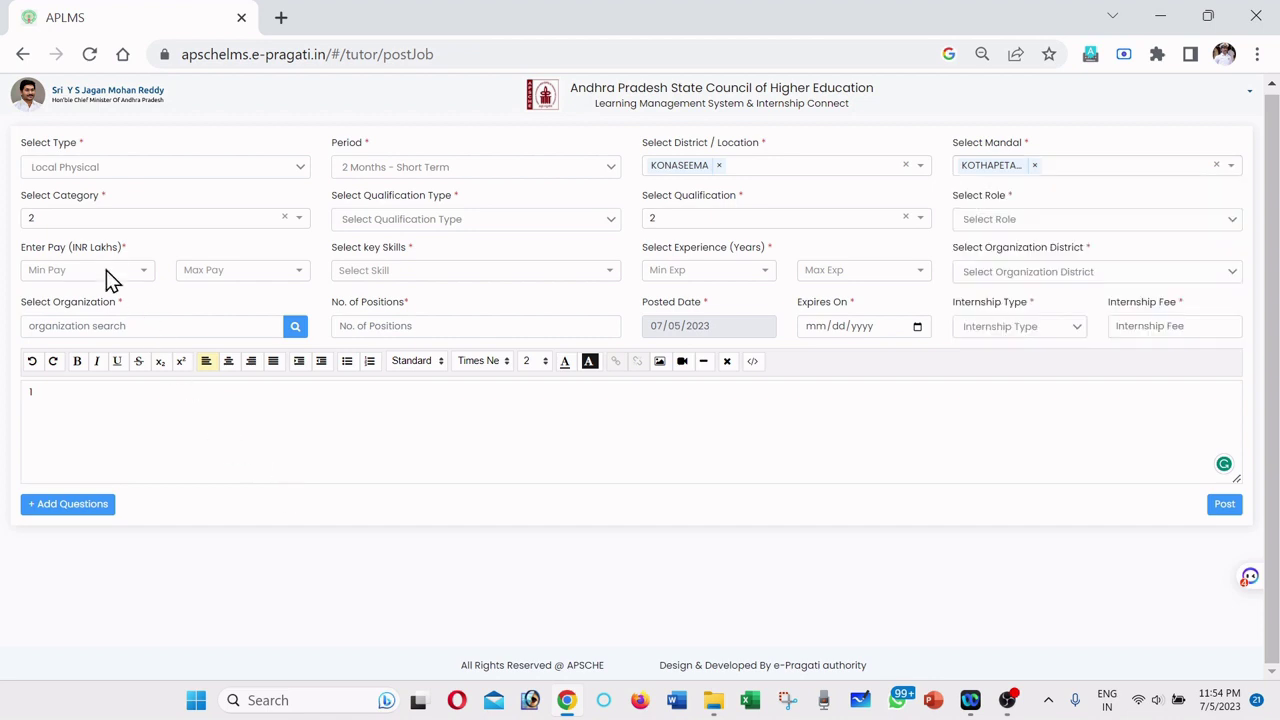
{"action": "left_click", "coordinate": [62, 218]}
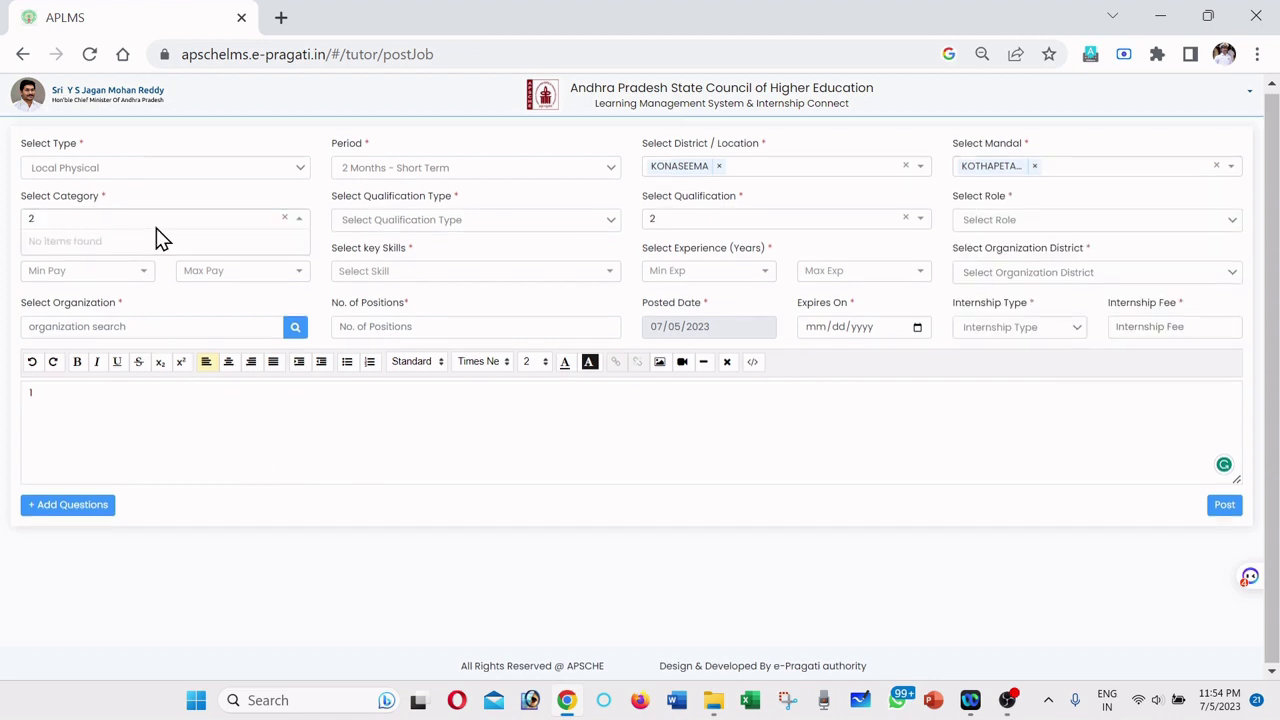
{"action": "left_click", "coordinate": [83, 171]}
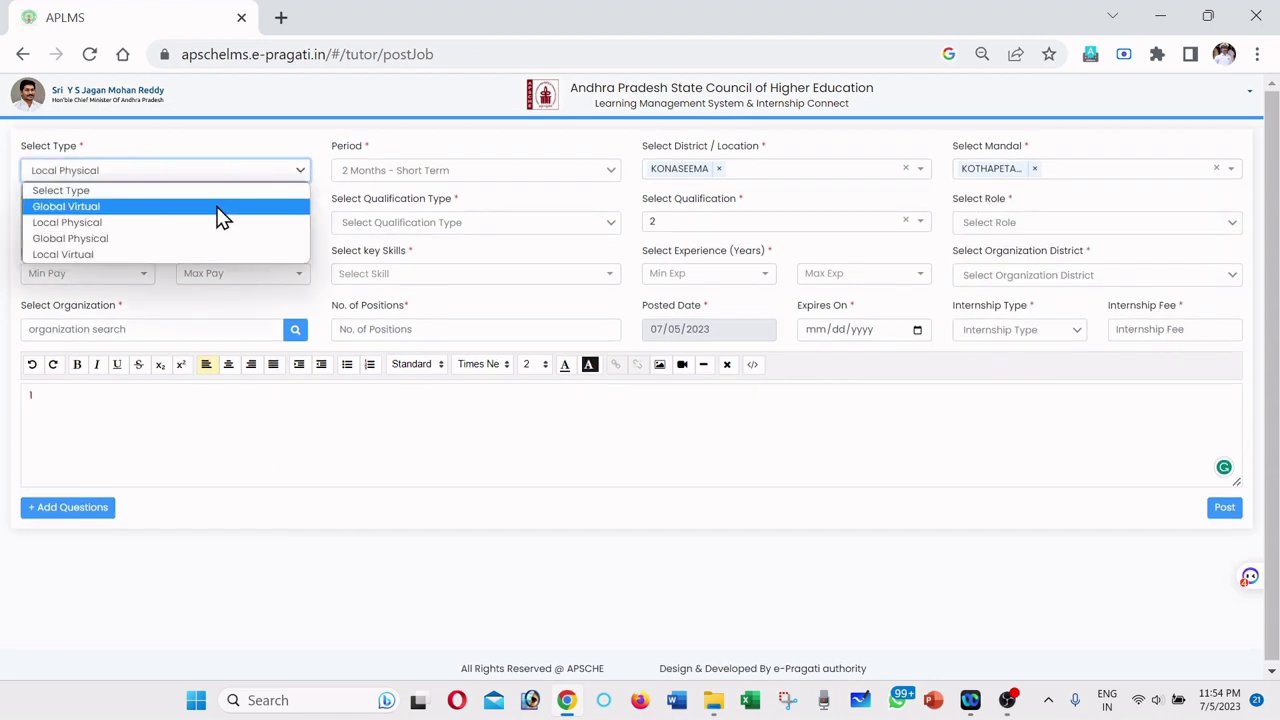
{"action": "left_click", "coordinate": [190, 337]}
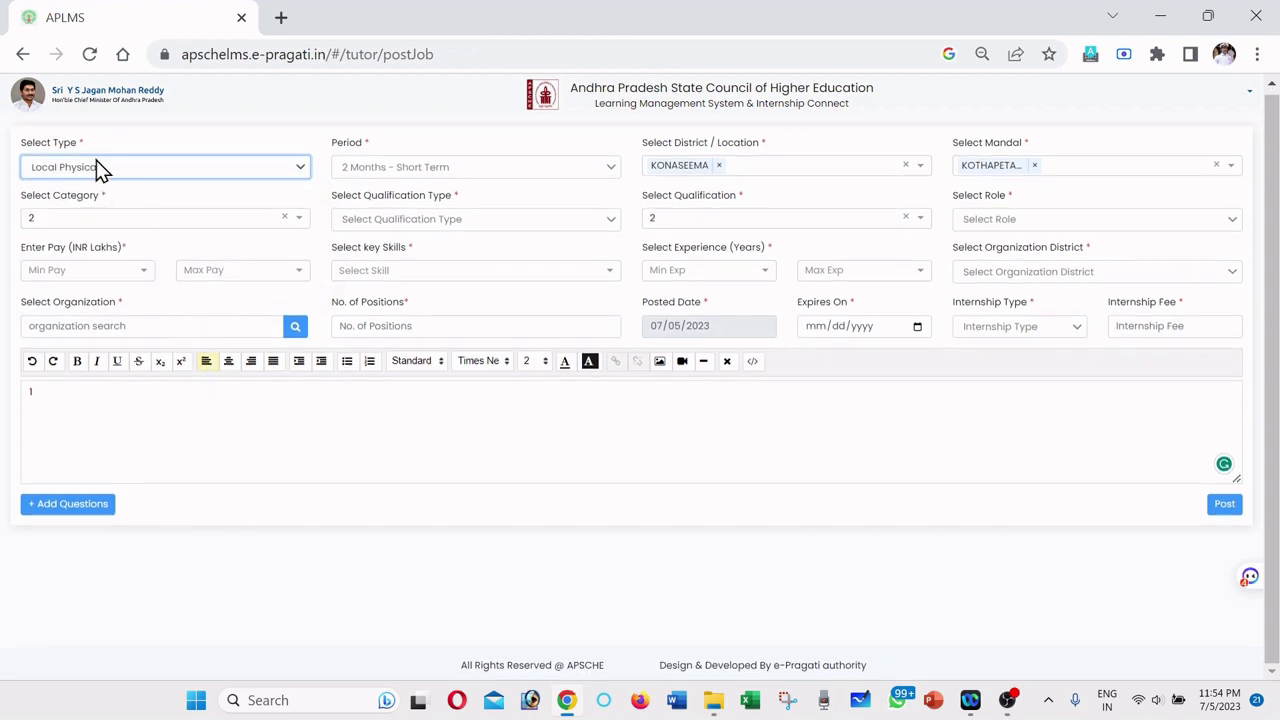
{"action": "left_click", "coordinate": [78, 224]}
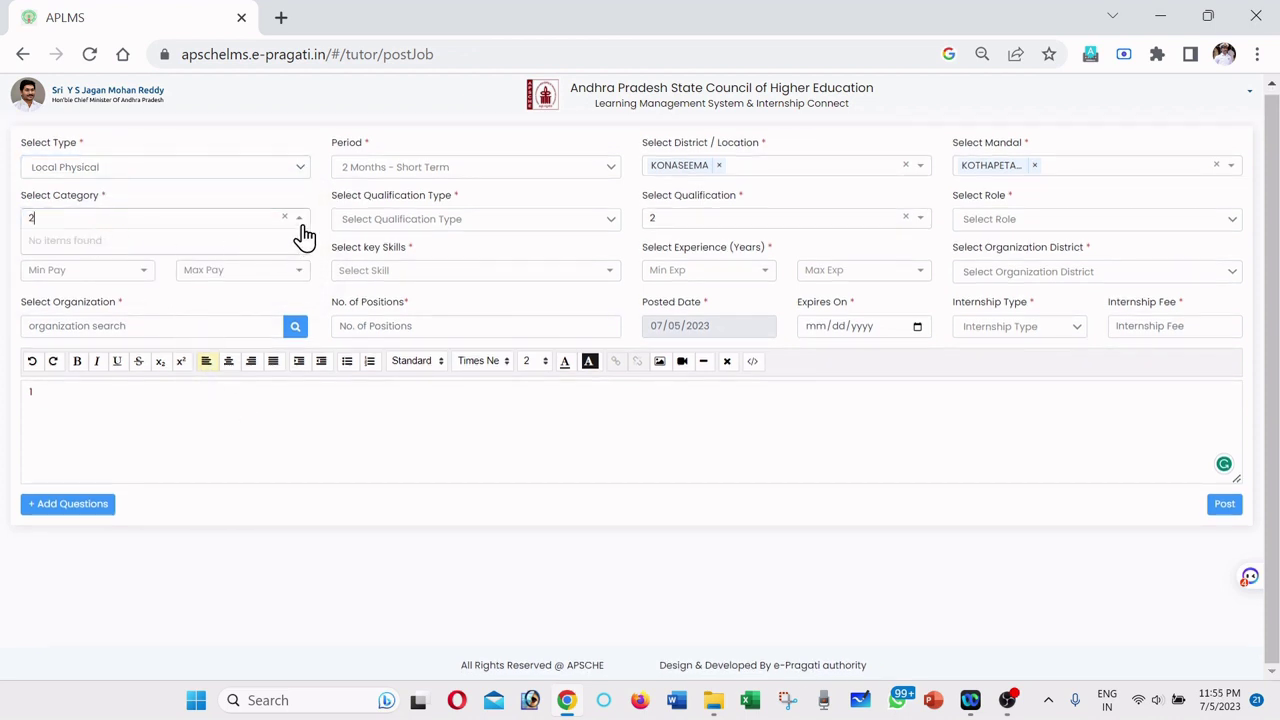
{"action": "left_click_drag", "start_coordinate": [418, 198], "coordinate": [424, 204]}
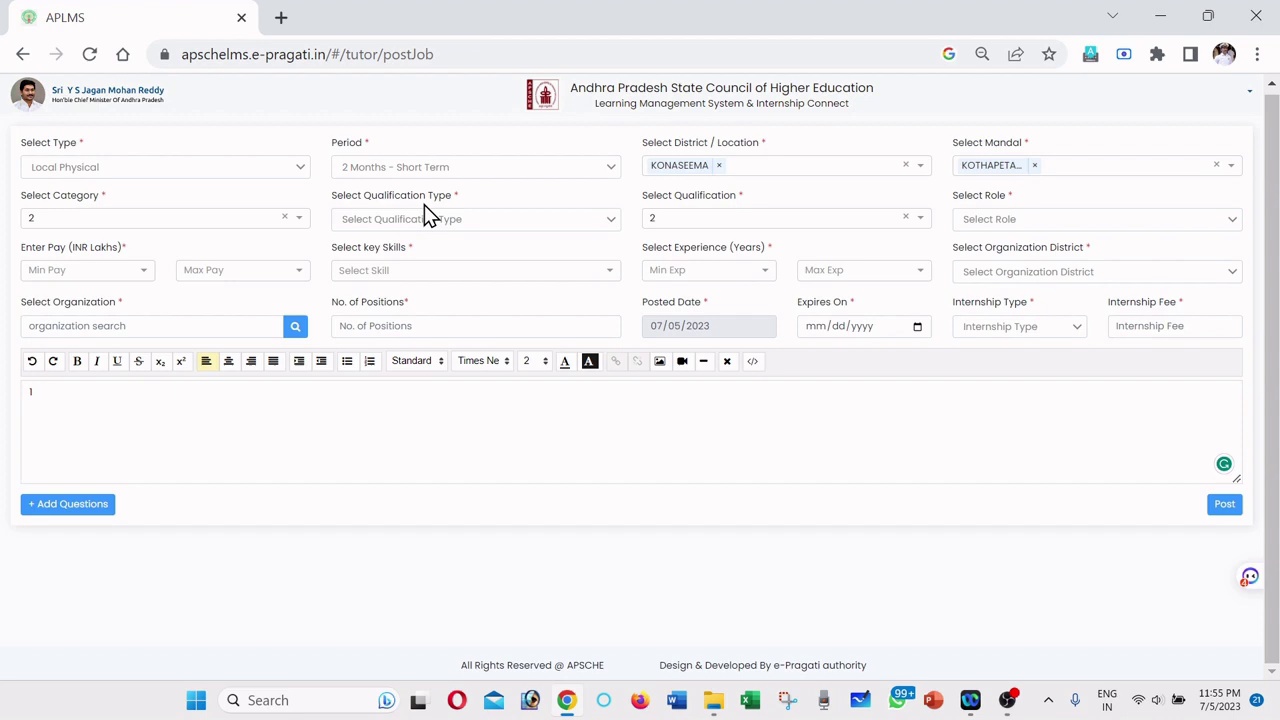
{"action": "left_click", "coordinate": [571, 217]}
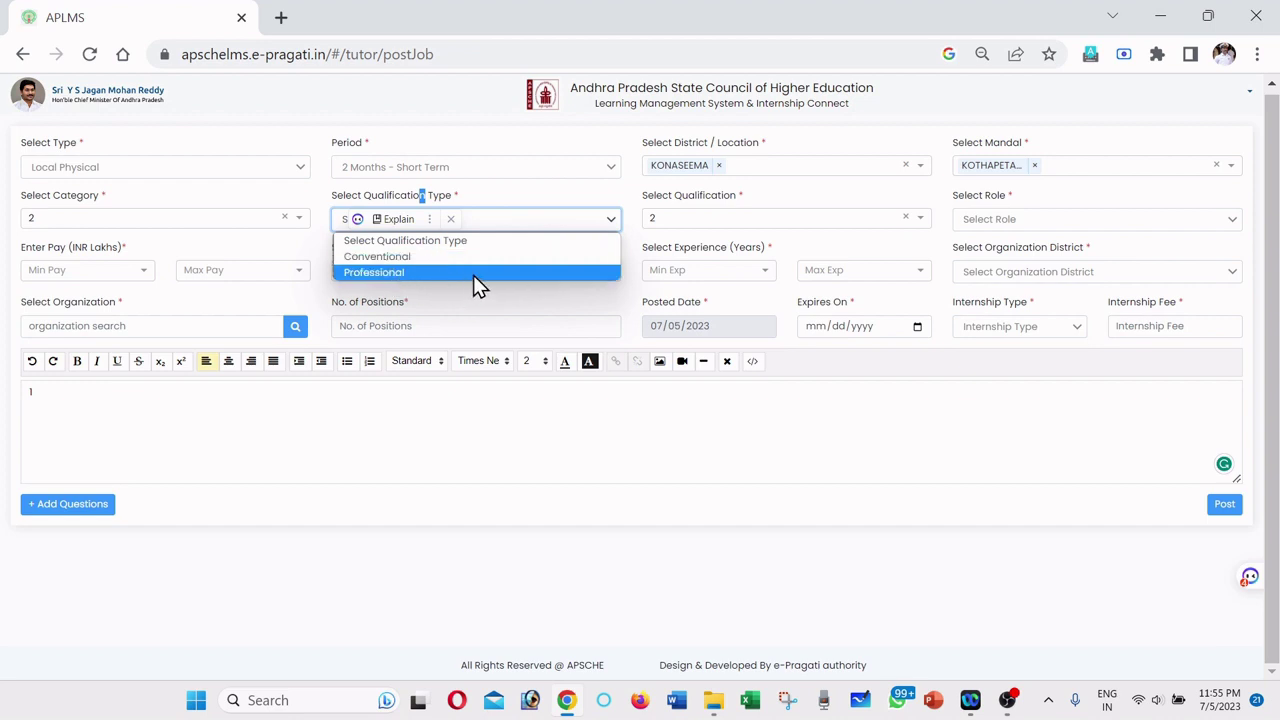
{"action": "left_click", "coordinate": [404, 256]}
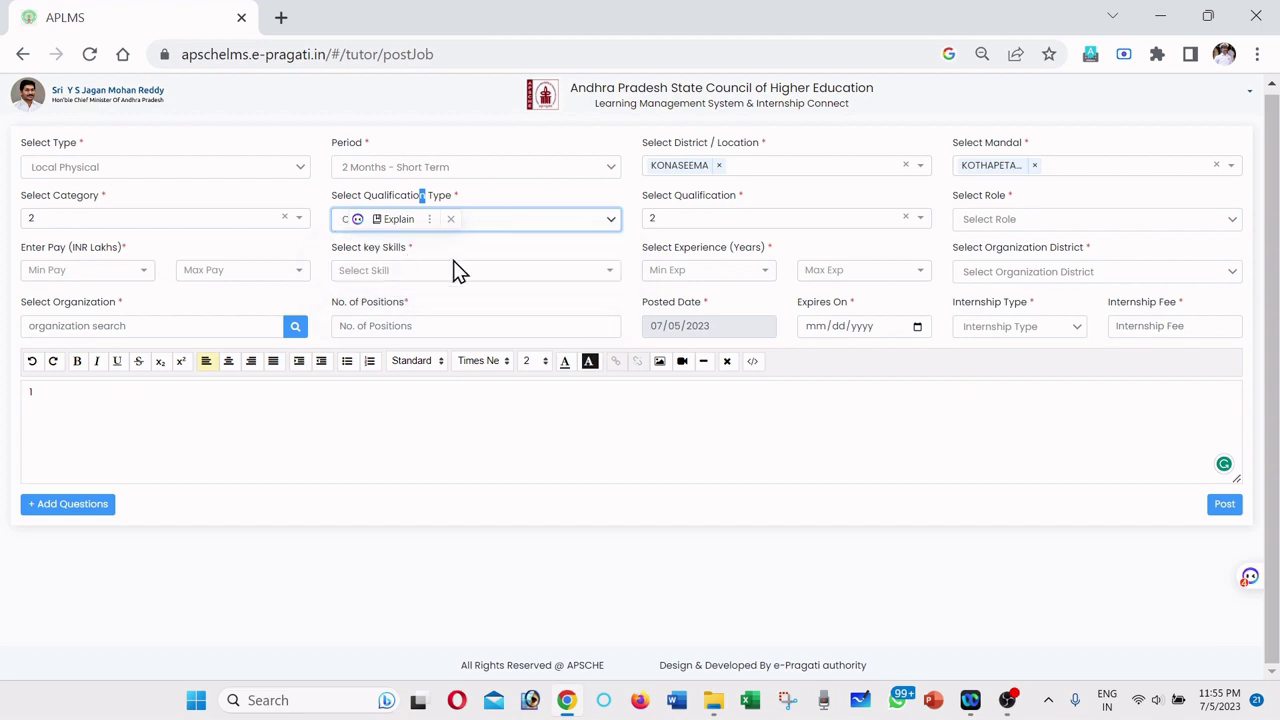
Step: Select B.A as the required qualification
{"action": "left_click", "coordinate": [700, 226]}
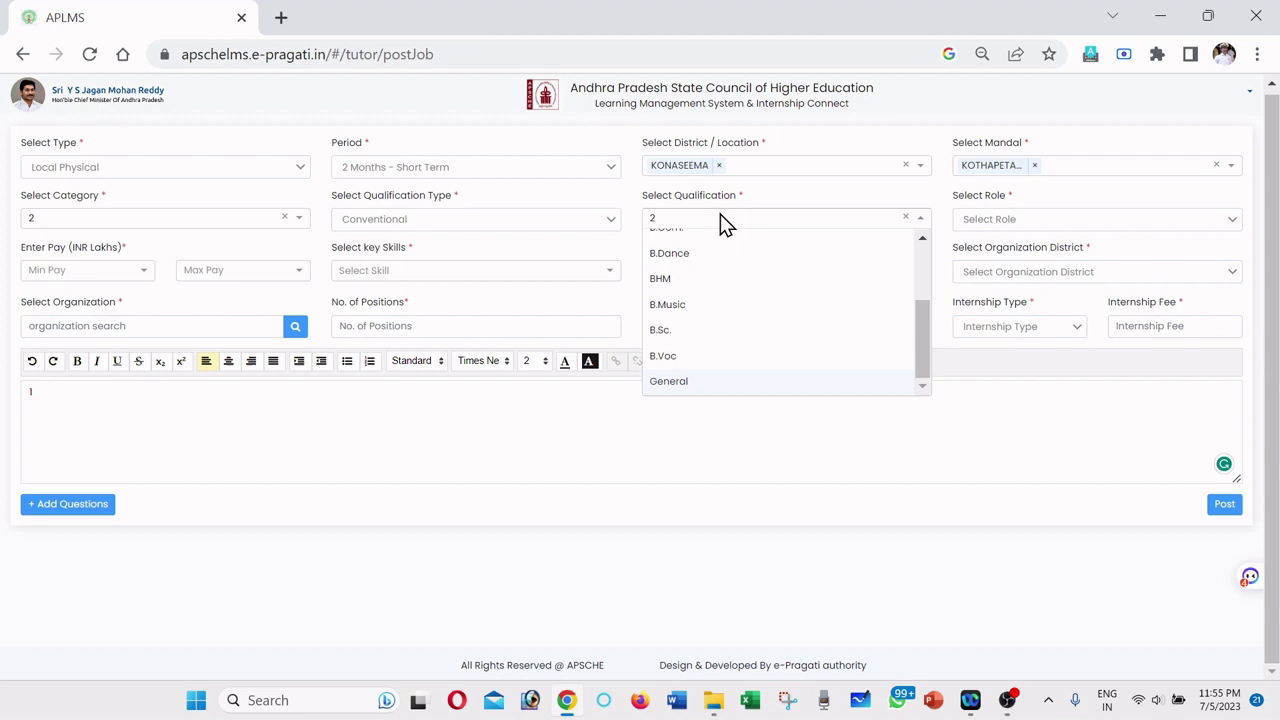
{"action": "left_click_drag", "start_coordinate": [930, 348], "coordinate": [926, 274]}
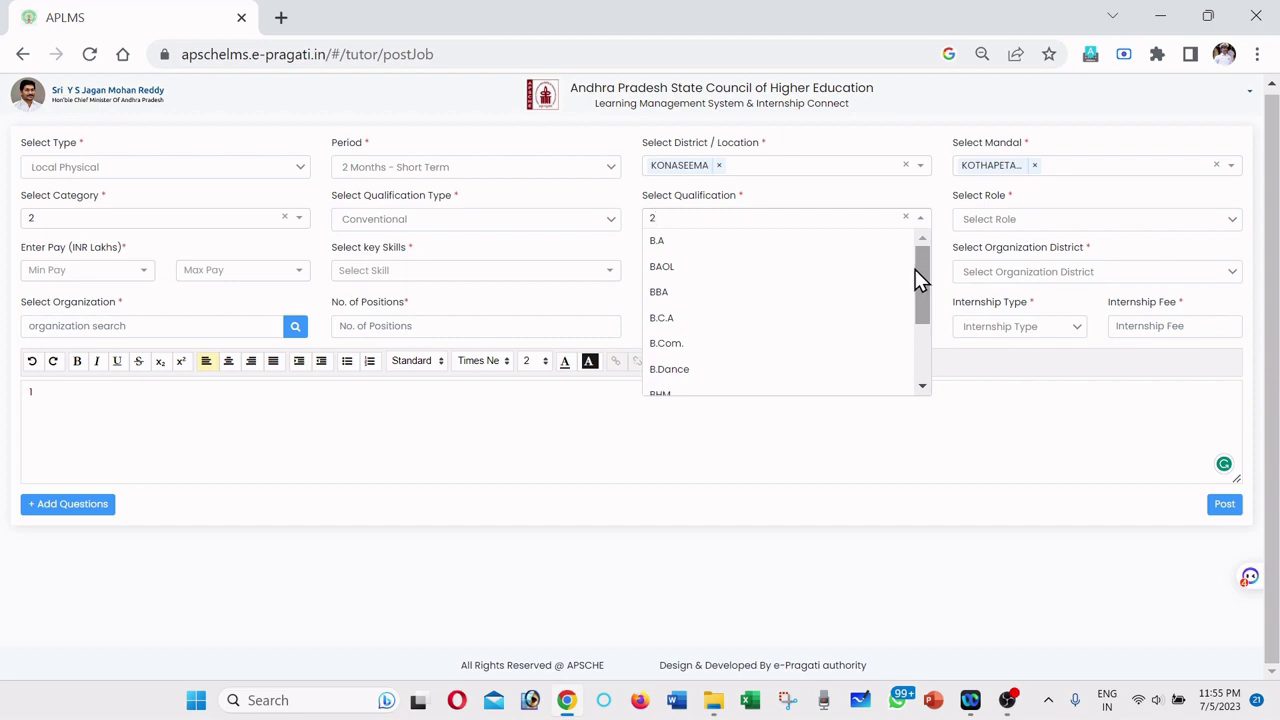
{"action": "left_click", "coordinate": [662, 244]}
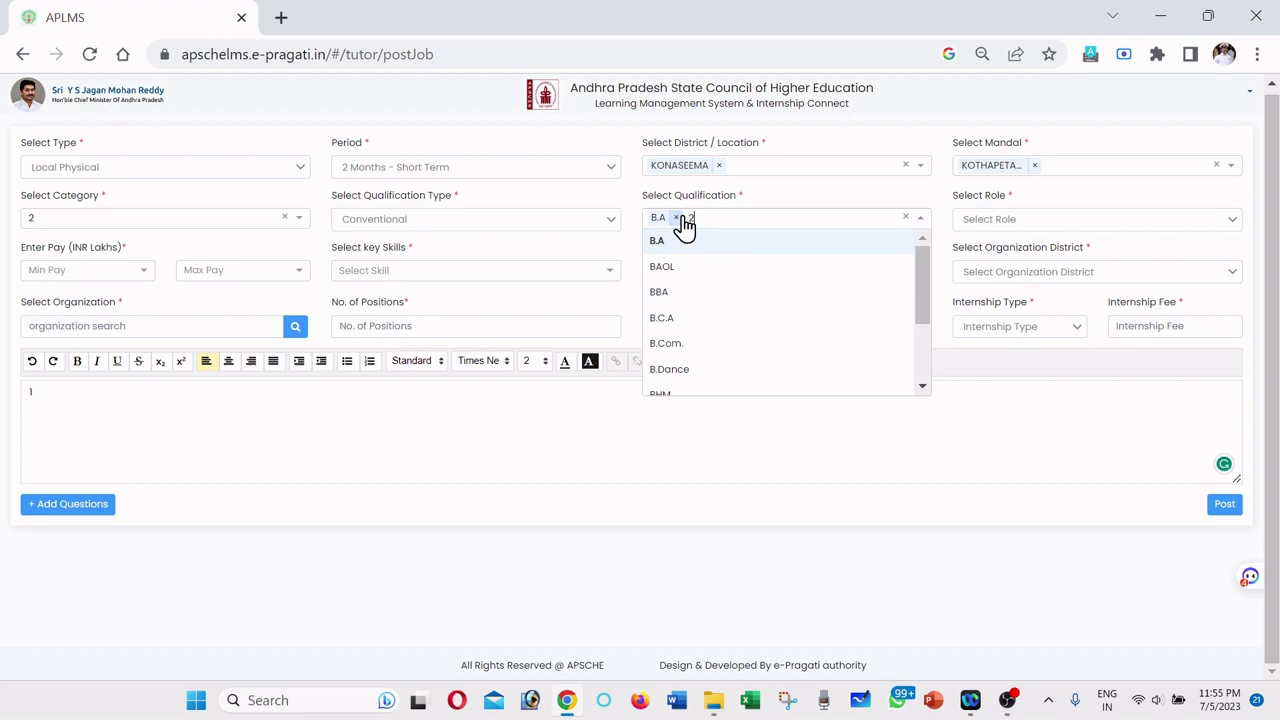
{"action": "left_click", "coordinate": [678, 218]}
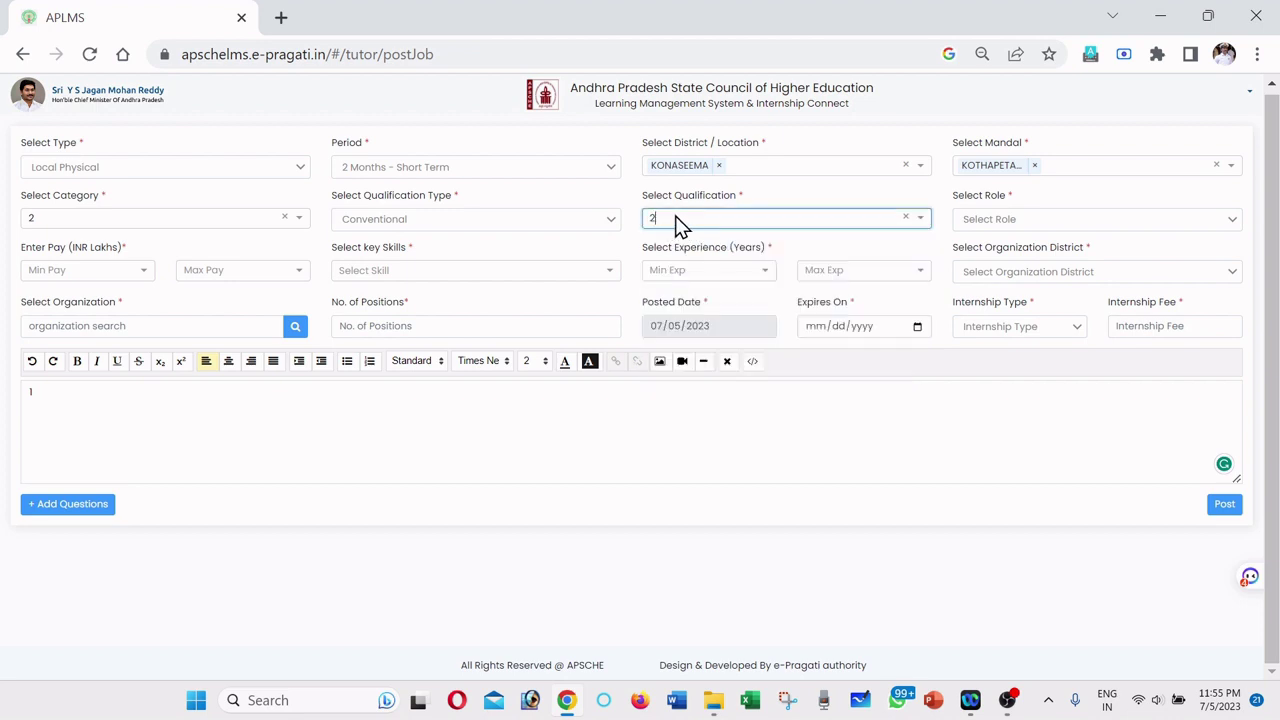
{"action": "left_click", "coordinate": [665, 222]}
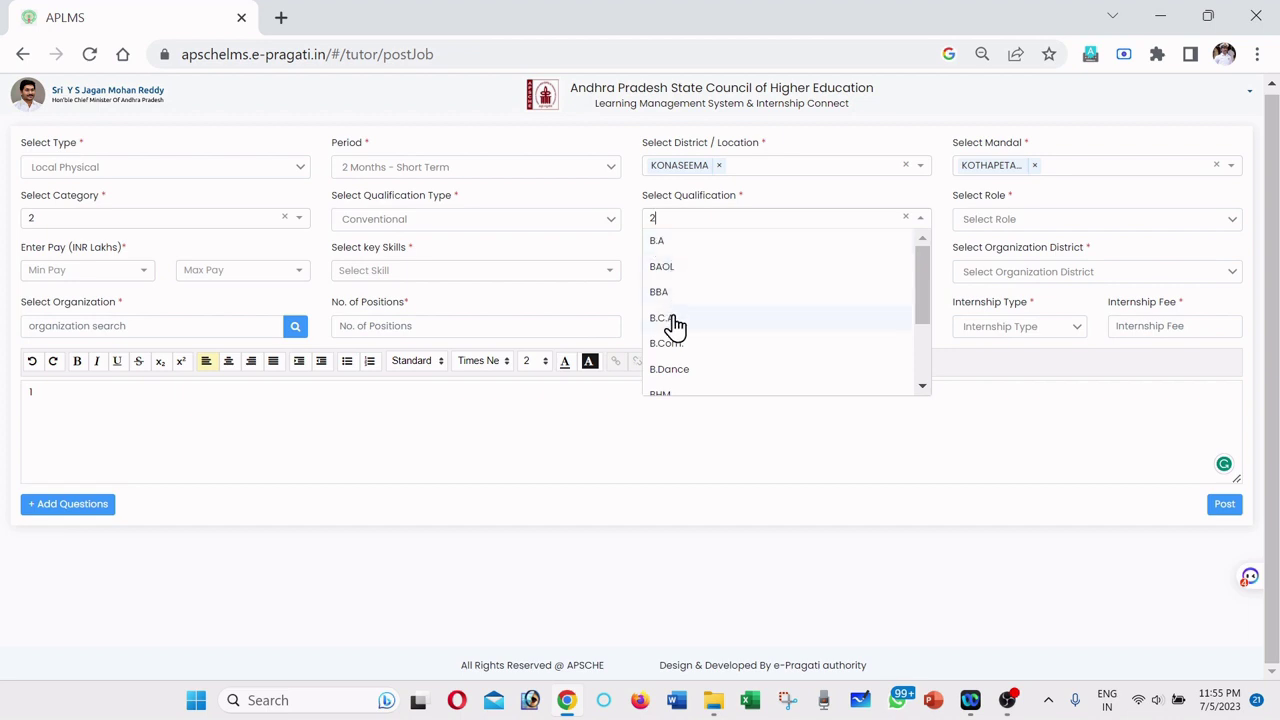
{"action": "left_click", "coordinate": [660, 241]}
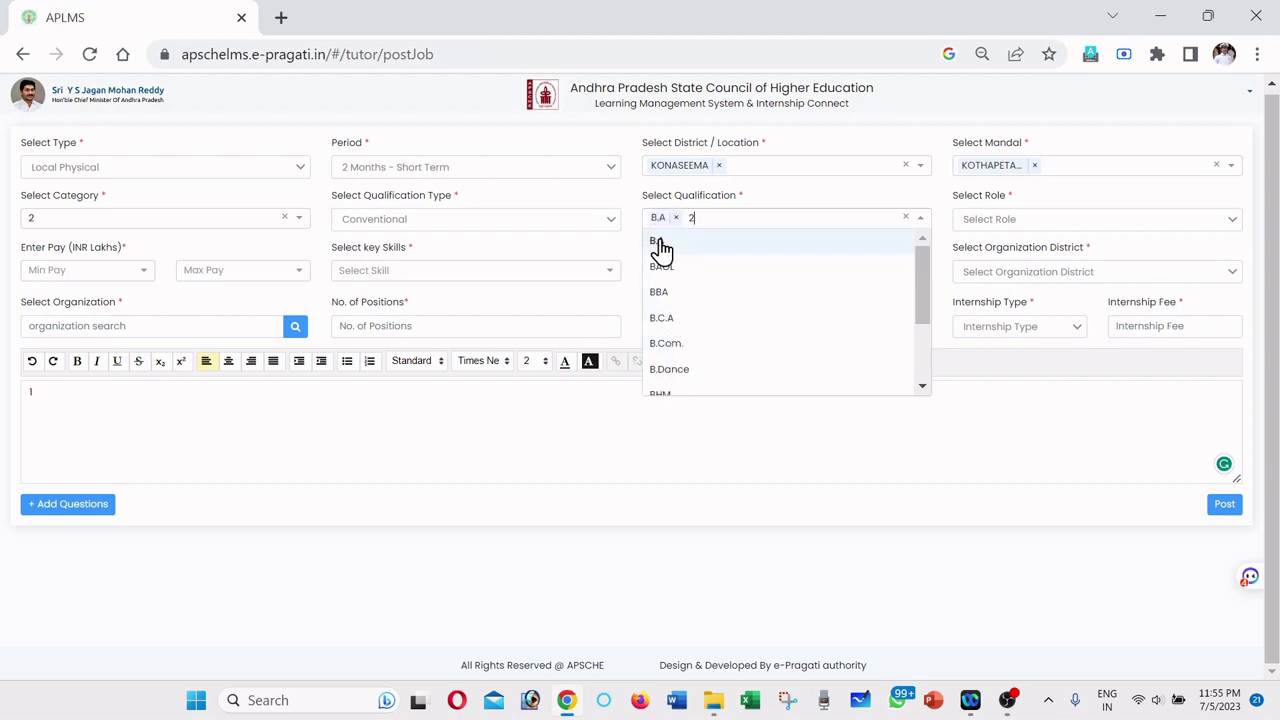
{"action": "left_click", "coordinate": [674, 218]}
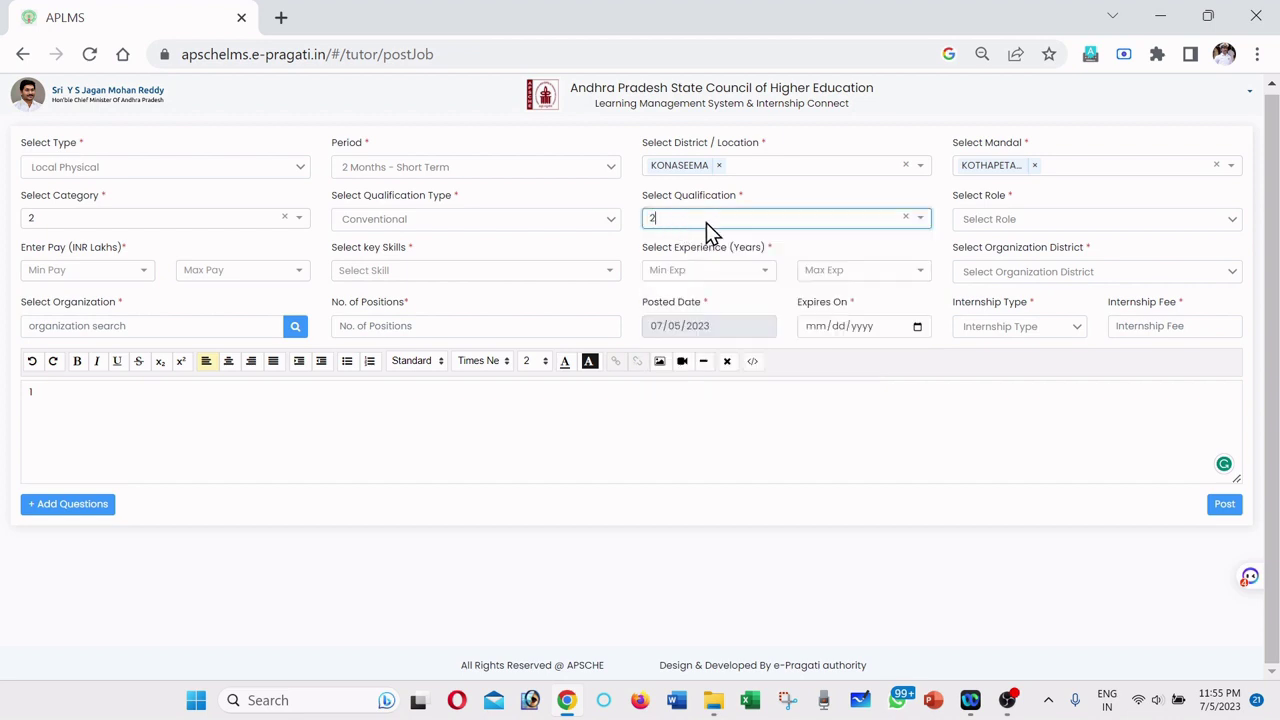
{"action": "left_click", "coordinate": [915, 222]}
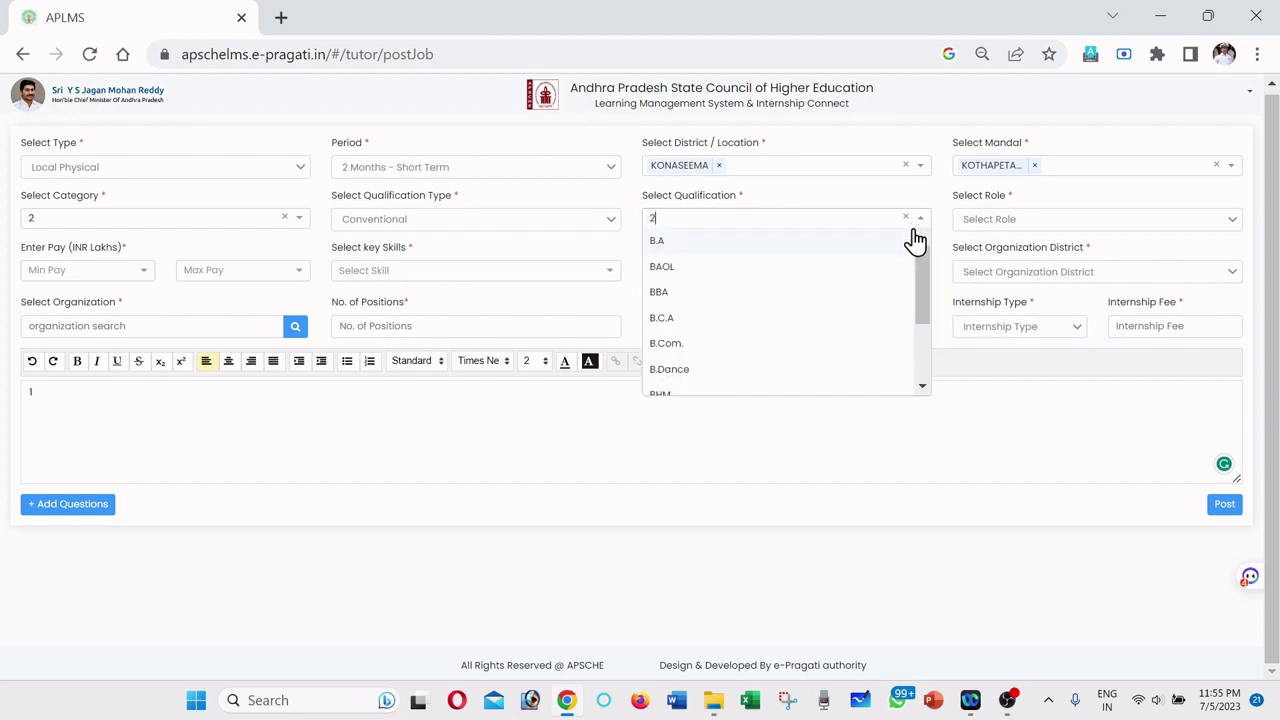
{"action": "left_click", "coordinate": [906, 220]}
{"action": "left_click", "coordinate": [655, 243]}
{"action": "left_click", "coordinate": [792, 222]}
{"action": "left_click", "coordinate": [975, 459]}
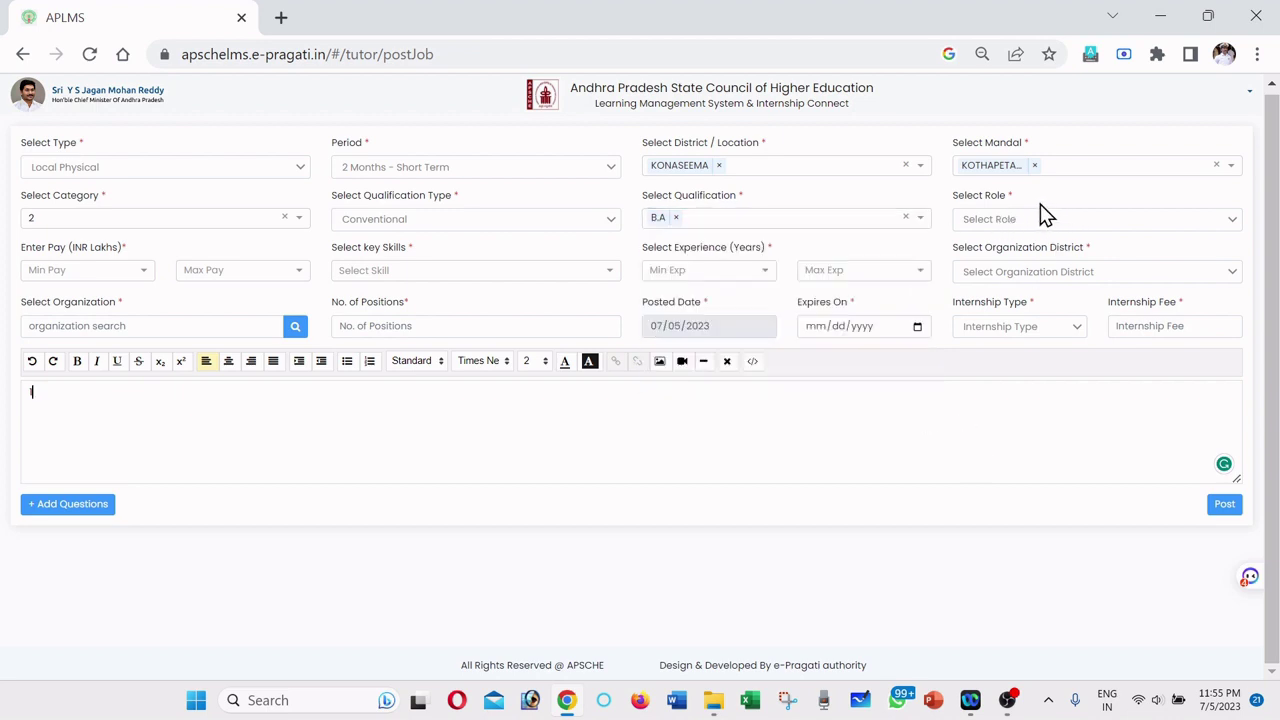
Step: Set the role to Accountant and the pay range to Min 0 and Max 0 lakhs
{"action": "left_click", "coordinate": [1235, 228]}
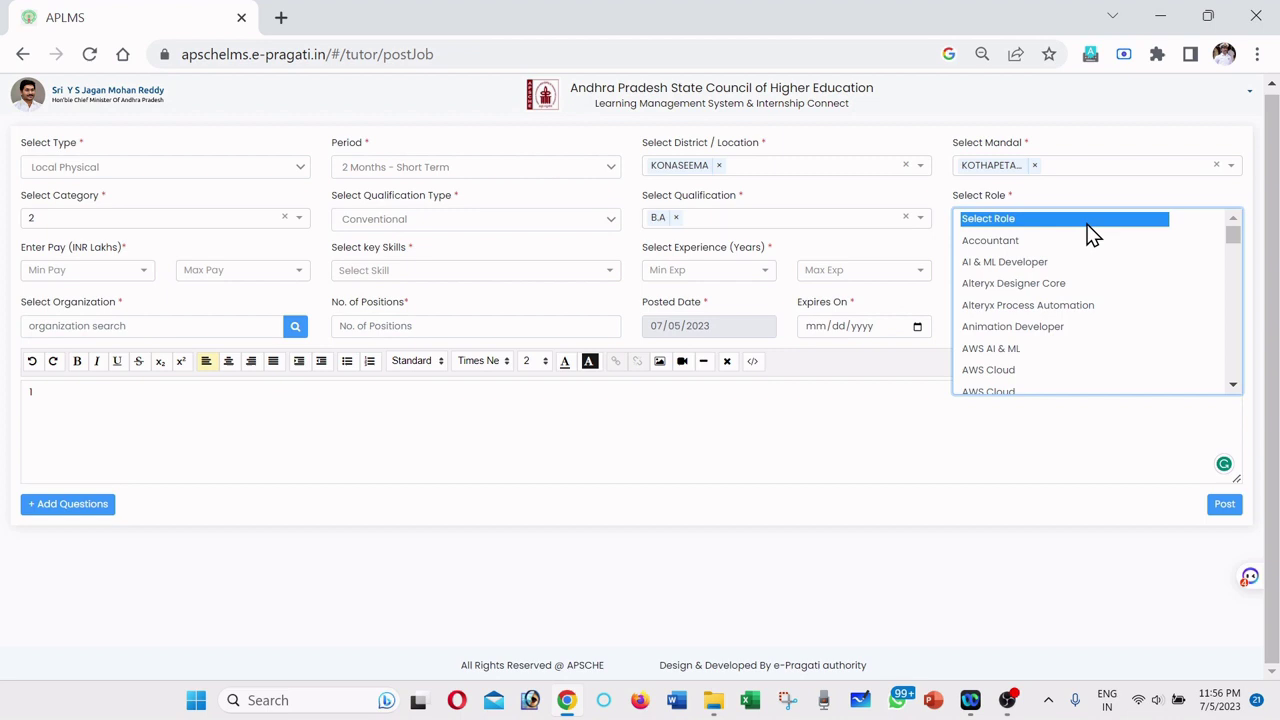
{"action": "left_click", "coordinate": [986, 243]}
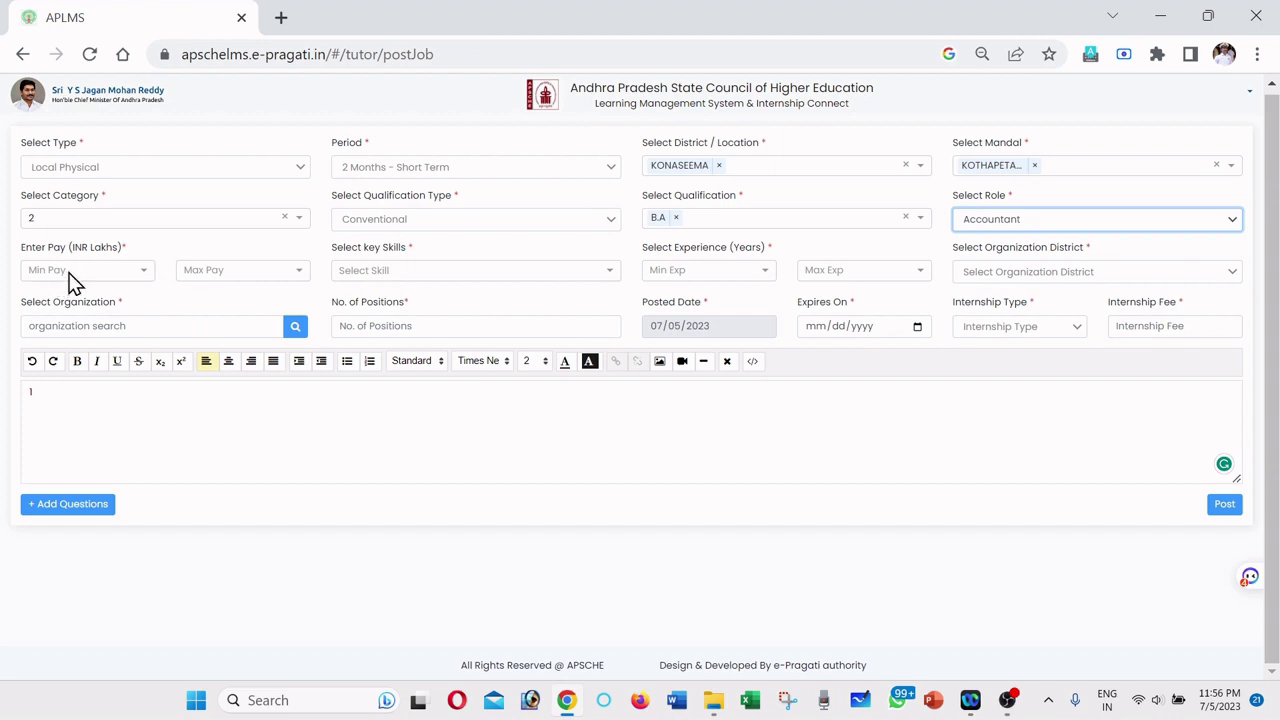
{"action": "left_click", "coordinate": [116, 275]}
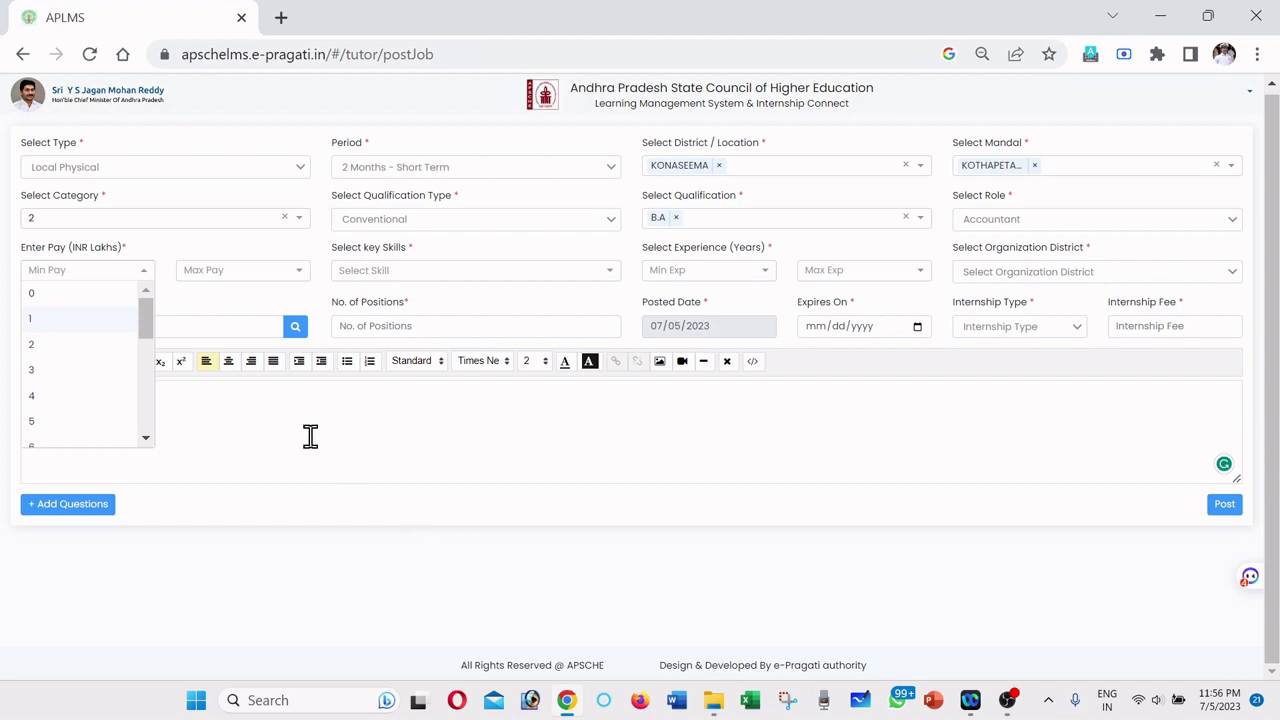
{"action": "left_click", "coordinate": [30, 298]}
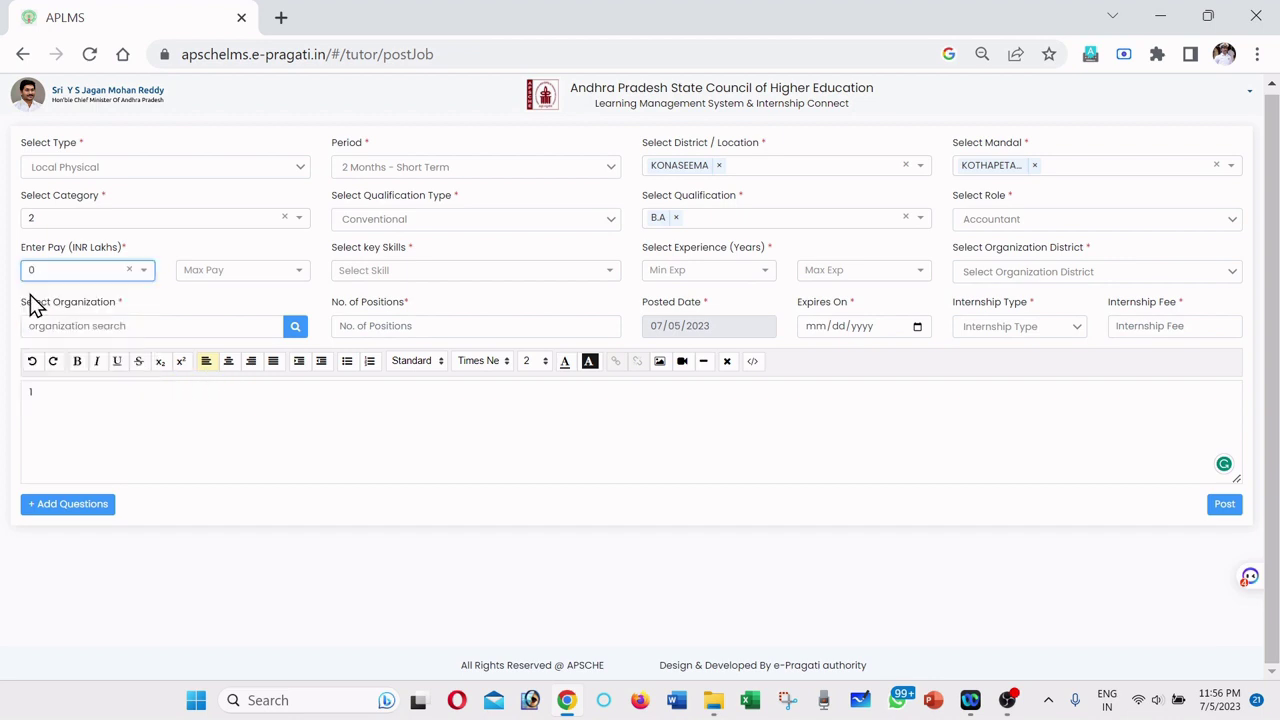
{"action": "left_click", "coordinate": [224, 270]}
{"action": "left_click", "coordinate": [189, 297]}
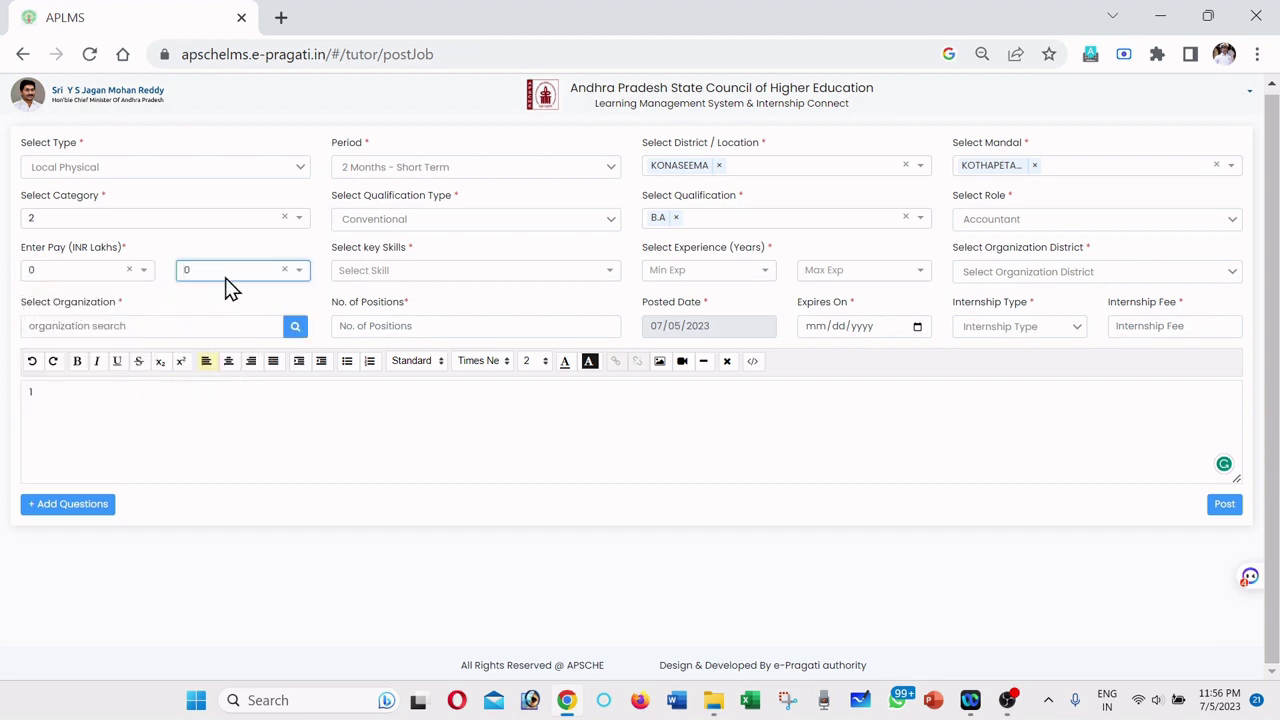
Step: Add Administrative as a key skill for the posting
{"action": "left_click", "coordinate": [385, 271]}
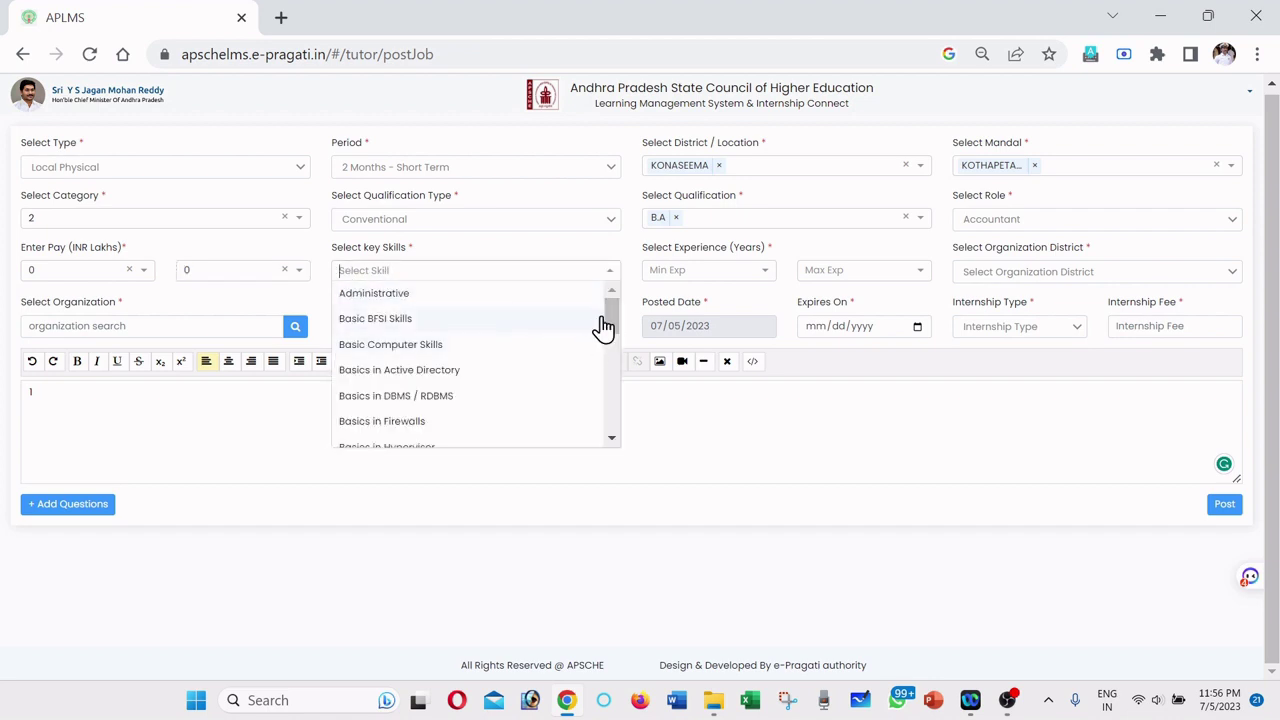
{"action": "scroll", "coordinate": [612, 318], "scroll_direction": "down", "scroll_amount": 1}
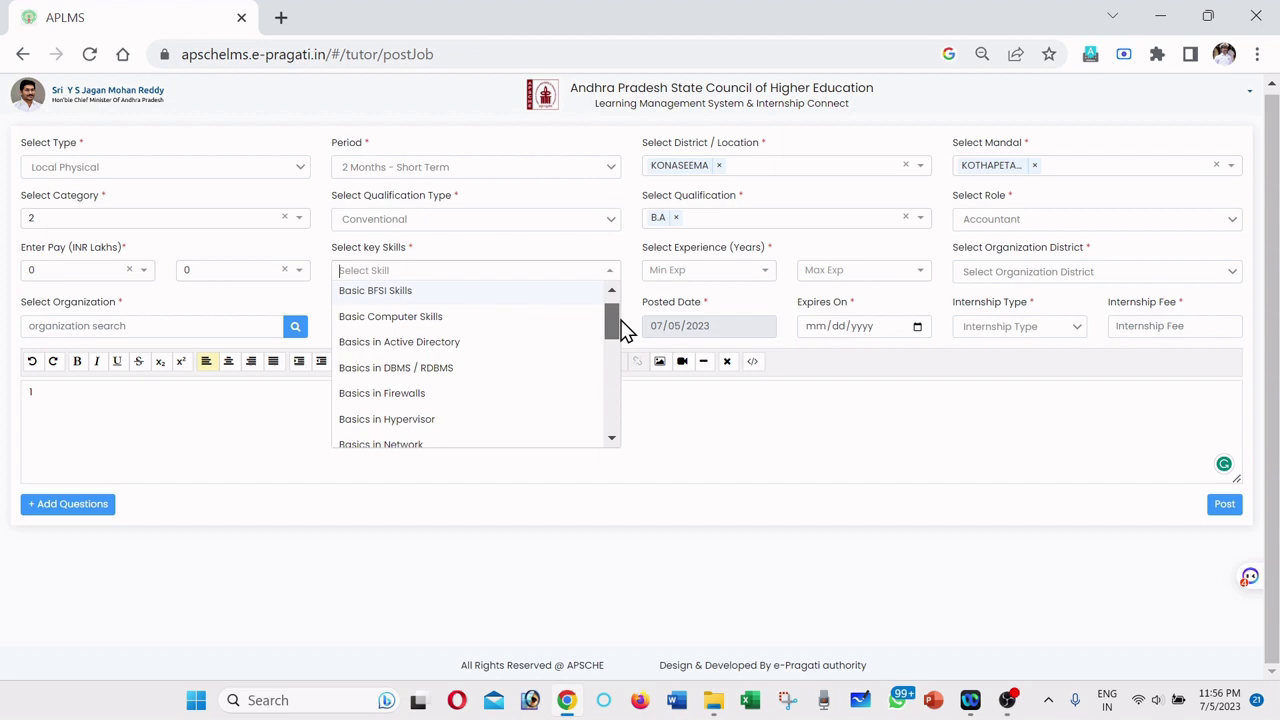
{"action": "scroll", "coordinate": [612, 318], "scroll_direction": "up", "scroll_amount": 1}
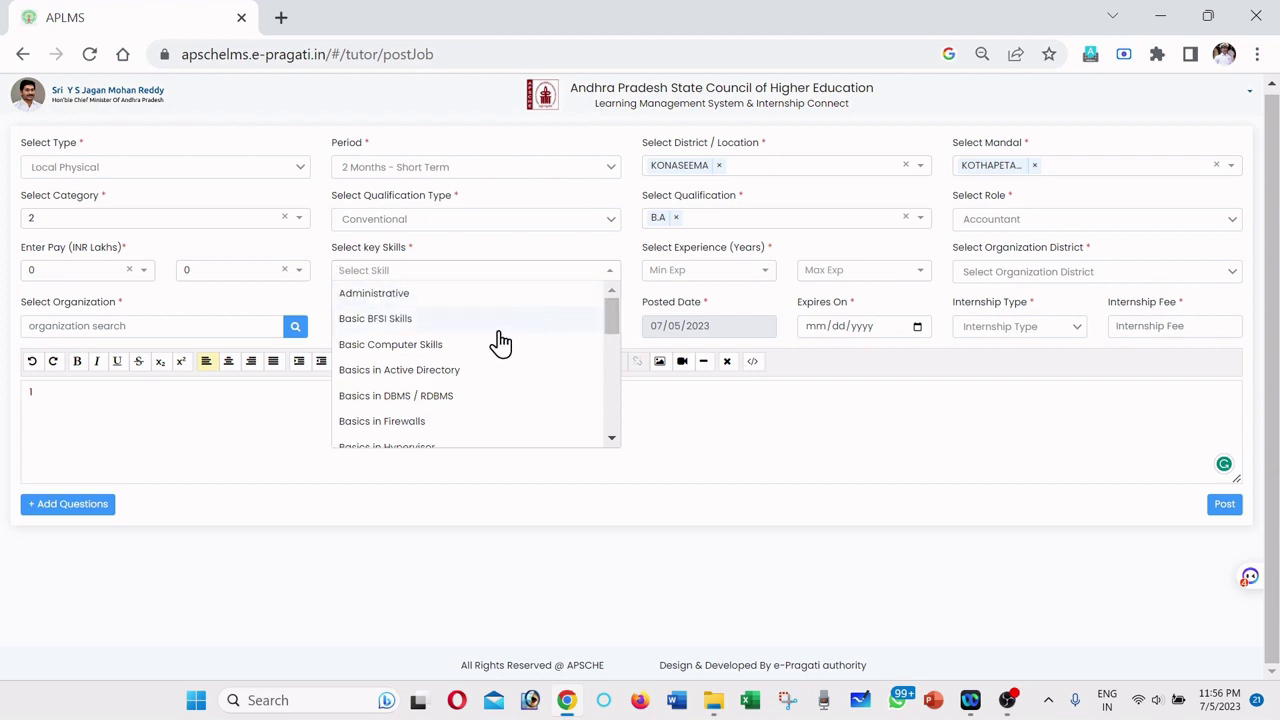
{"action": "scroll", "coordinate": [460, 373], "scroll_direction": "down", "scroll_amount": 1}
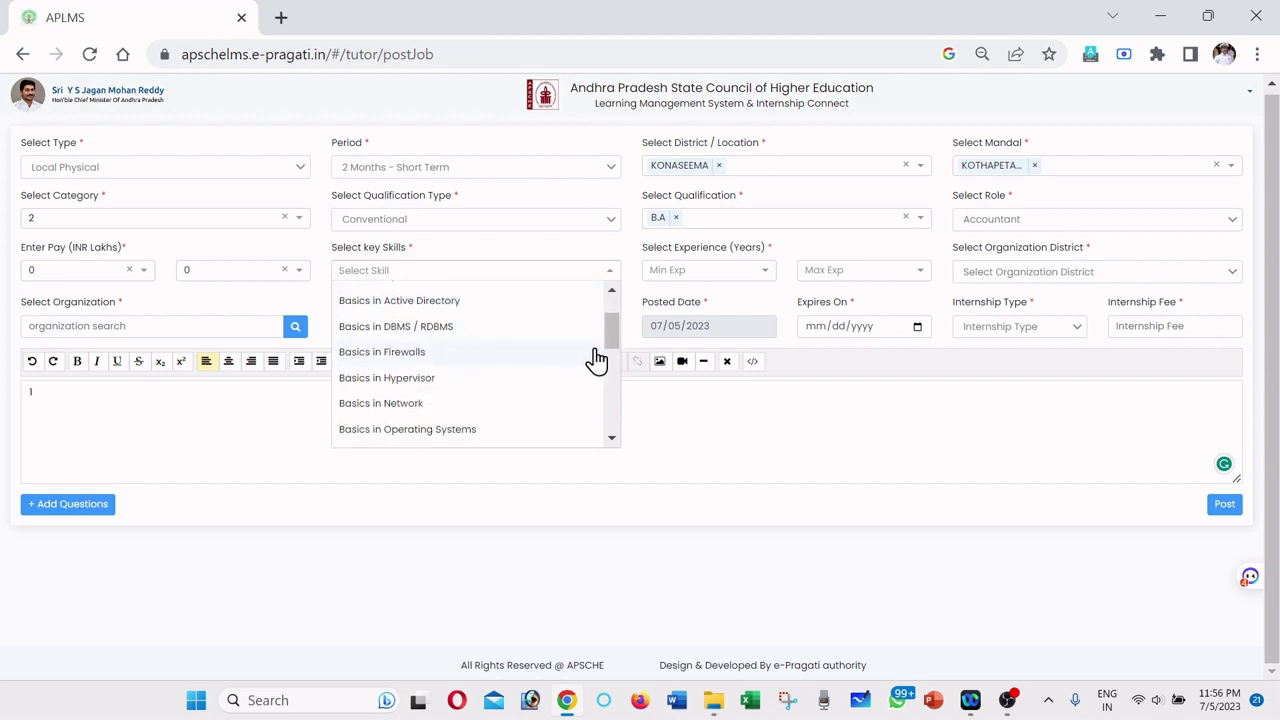
{"action": "left_click_drag", "start_coordinate": [614, 328], "coordinate": [614, 298]}
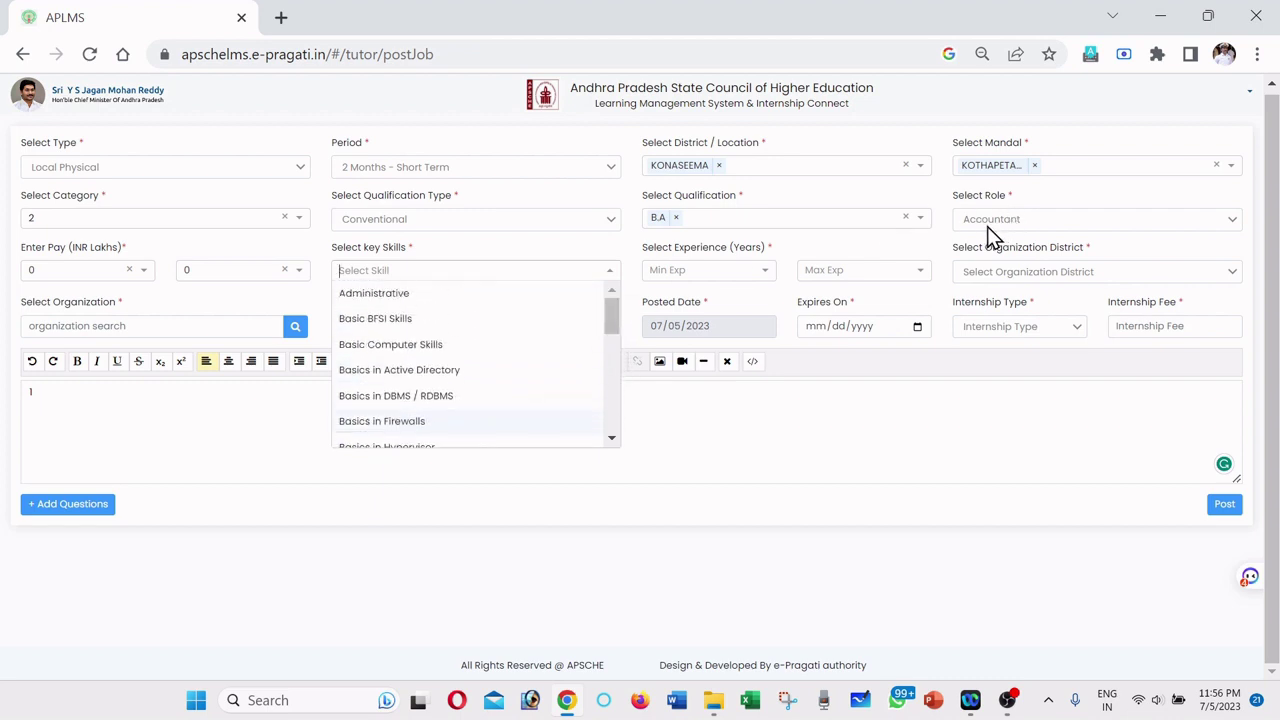
{"action": "left_click", "coordinate": [380, 294]}
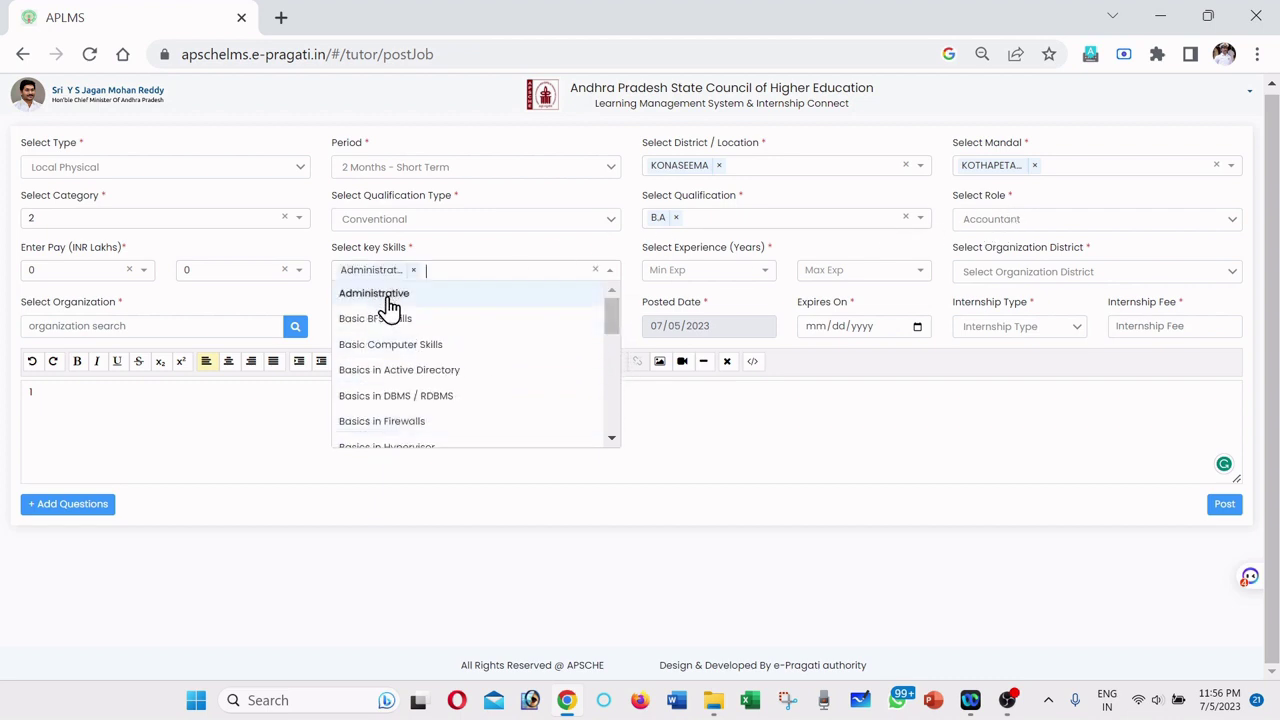
{"action": "left_click", "coordinate": [700, 418]}
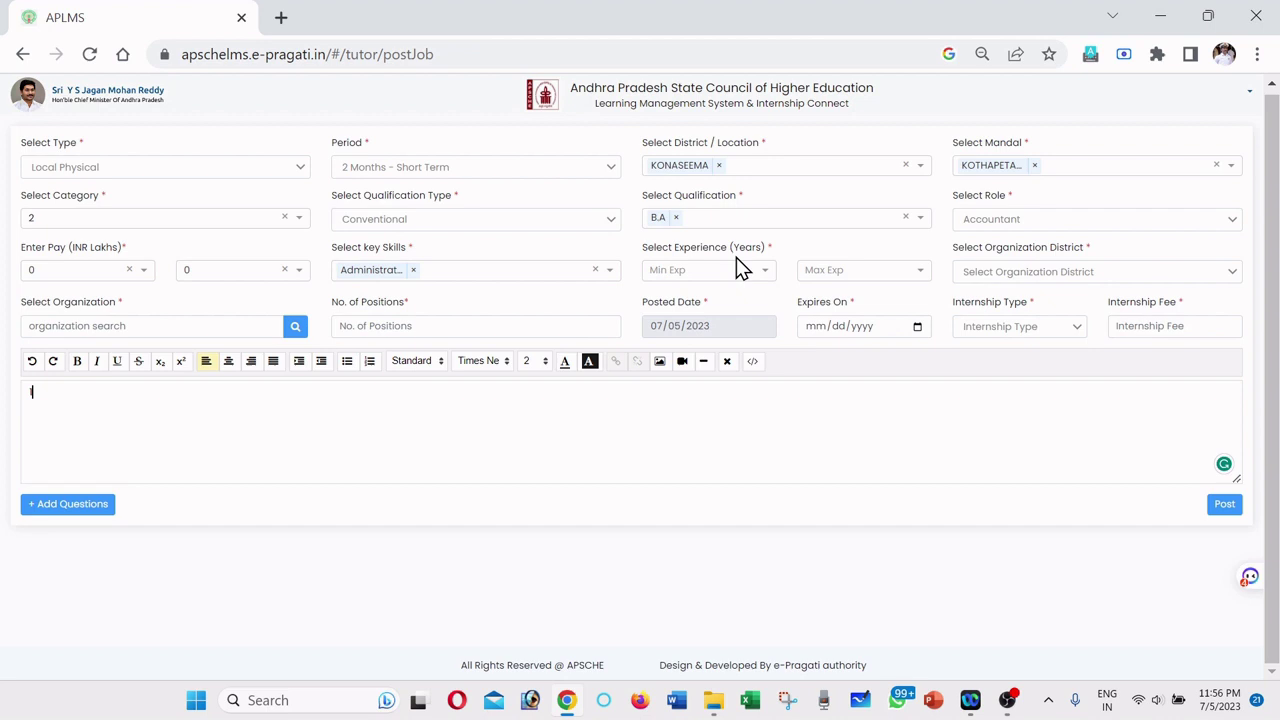
Step: Set the experience range to 0 minimum and 0 maximum years
{"action": "left_click", "coordinate": [701, 272]}
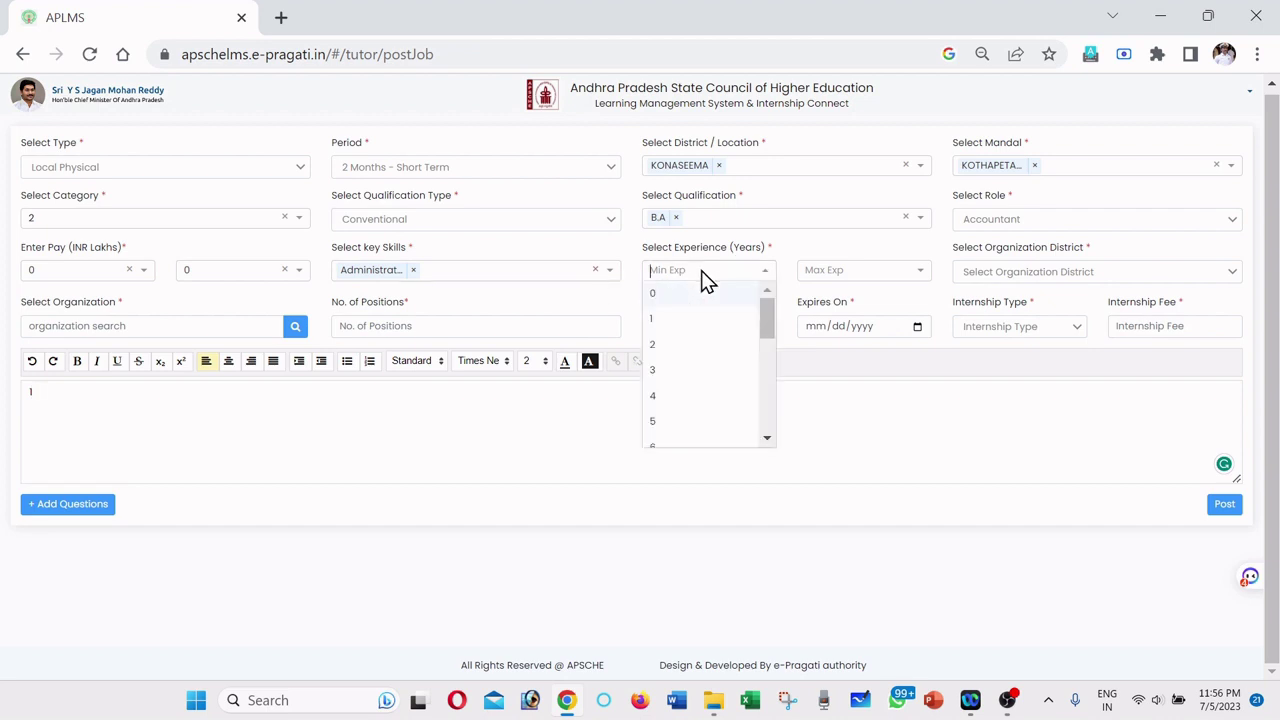
{"action": "left_click", "coordinate": [659, 298]}
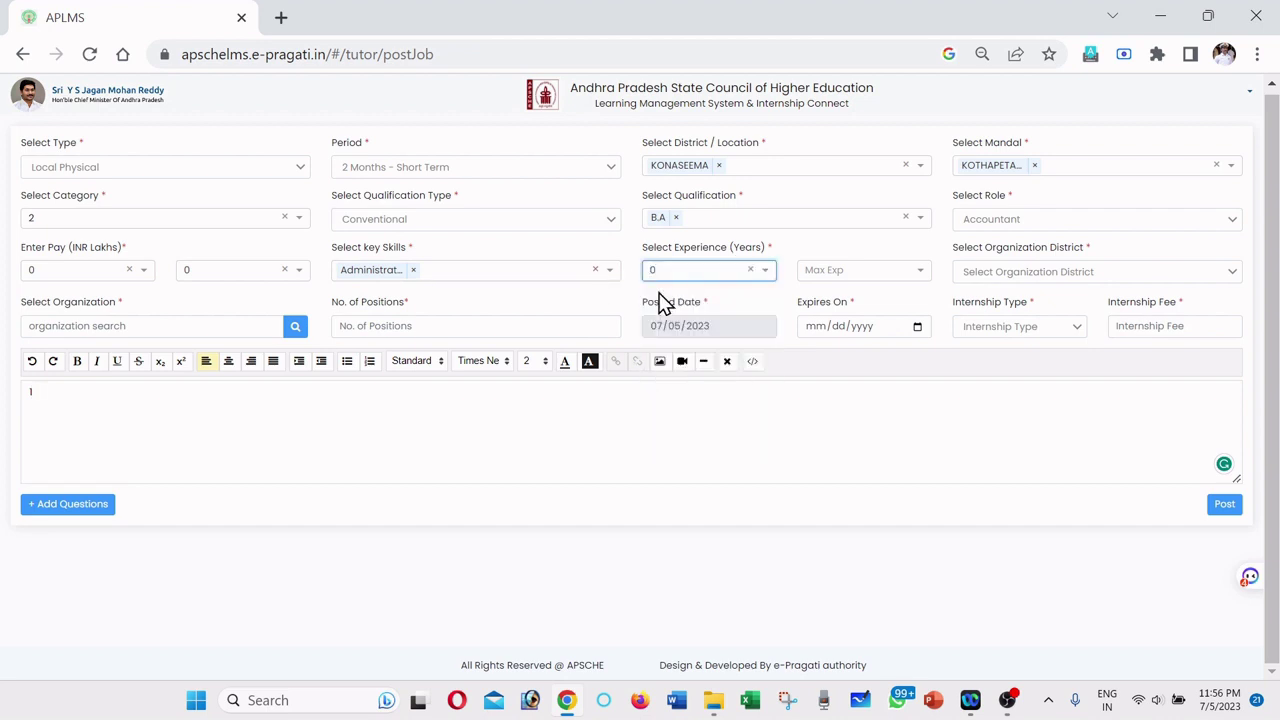
{"action": "left_click", "coordinate": [840, 276]}
{"action": "left_click", "coordinate": [809, 298]}
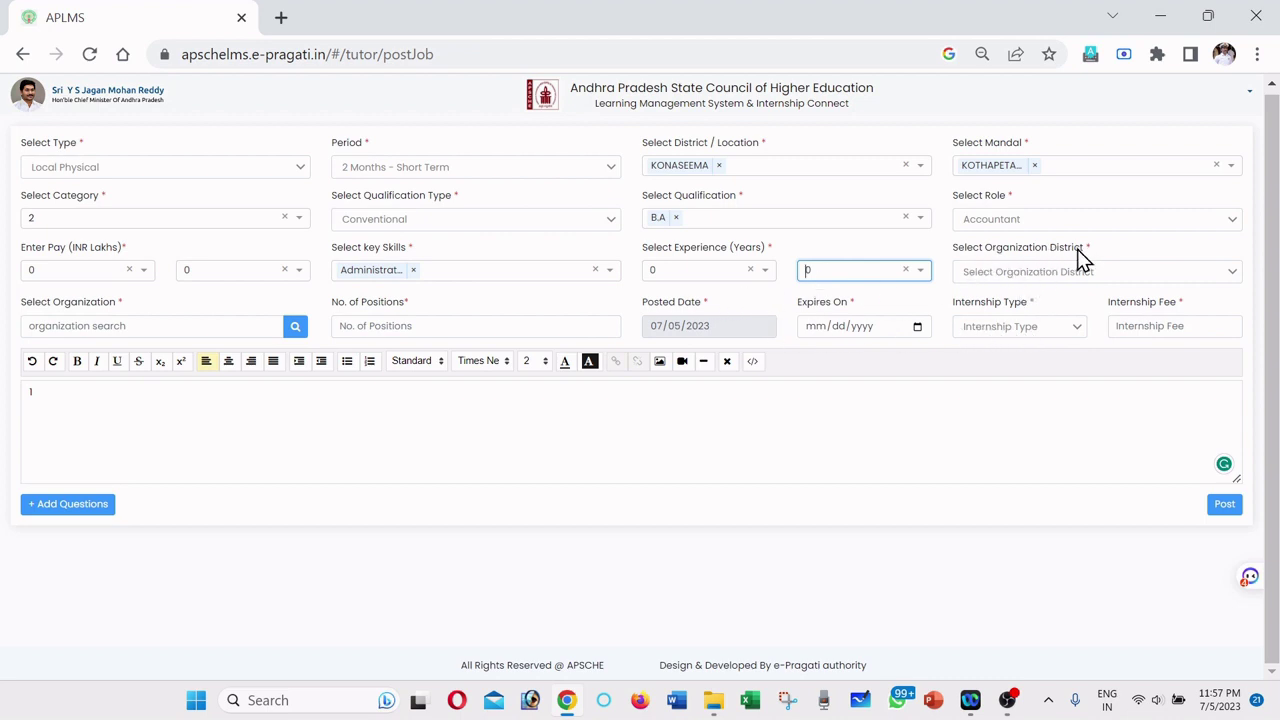
Step: Choose KONASEEMA as the organization district
{"action": "left_click", "coordinate": [1018, 272]}
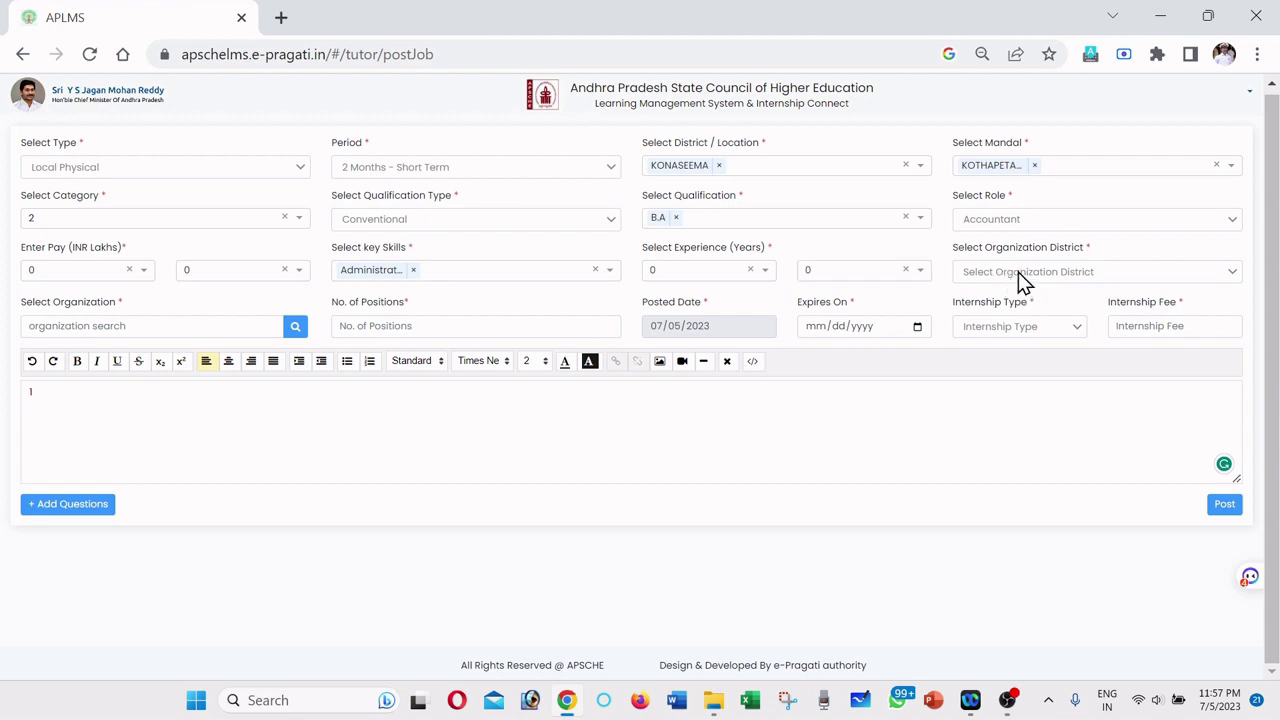
{"action": "left_click", "coordinate": [1233, 279]}
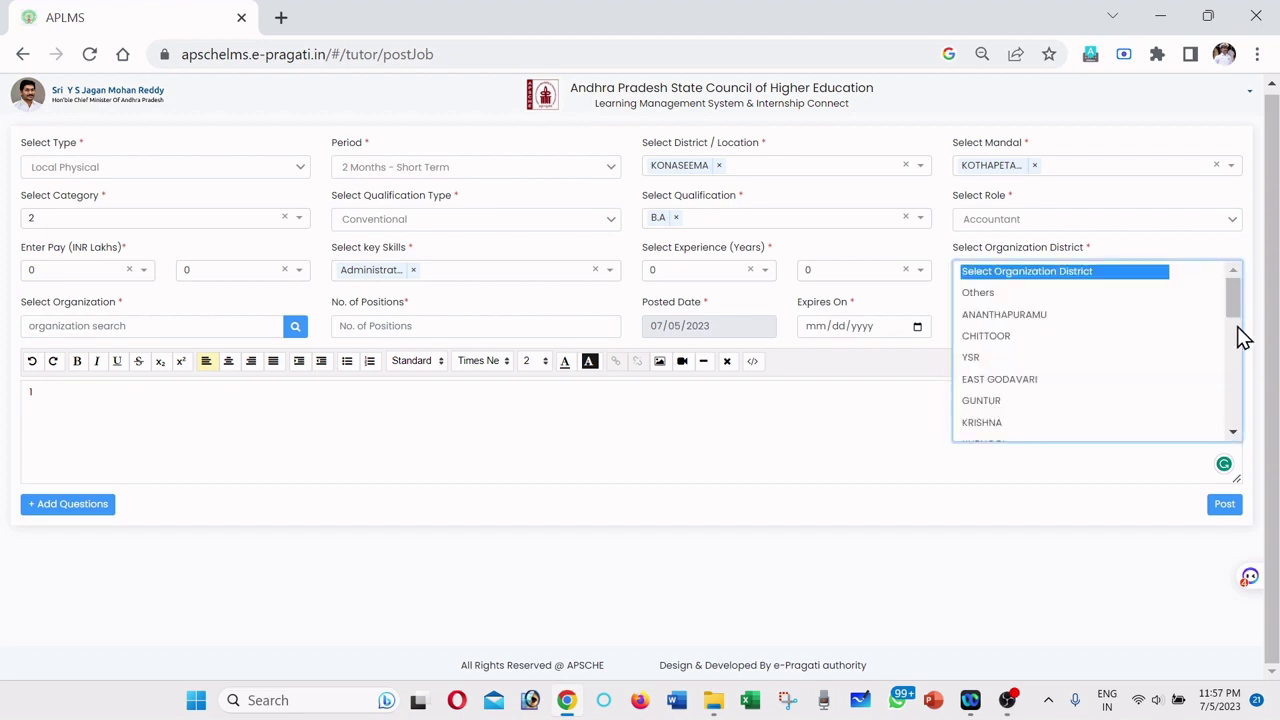
{"action": "scroll", "coordinate": [1229, 340], "scroll_direction": "down", "scroll_amount": 1}
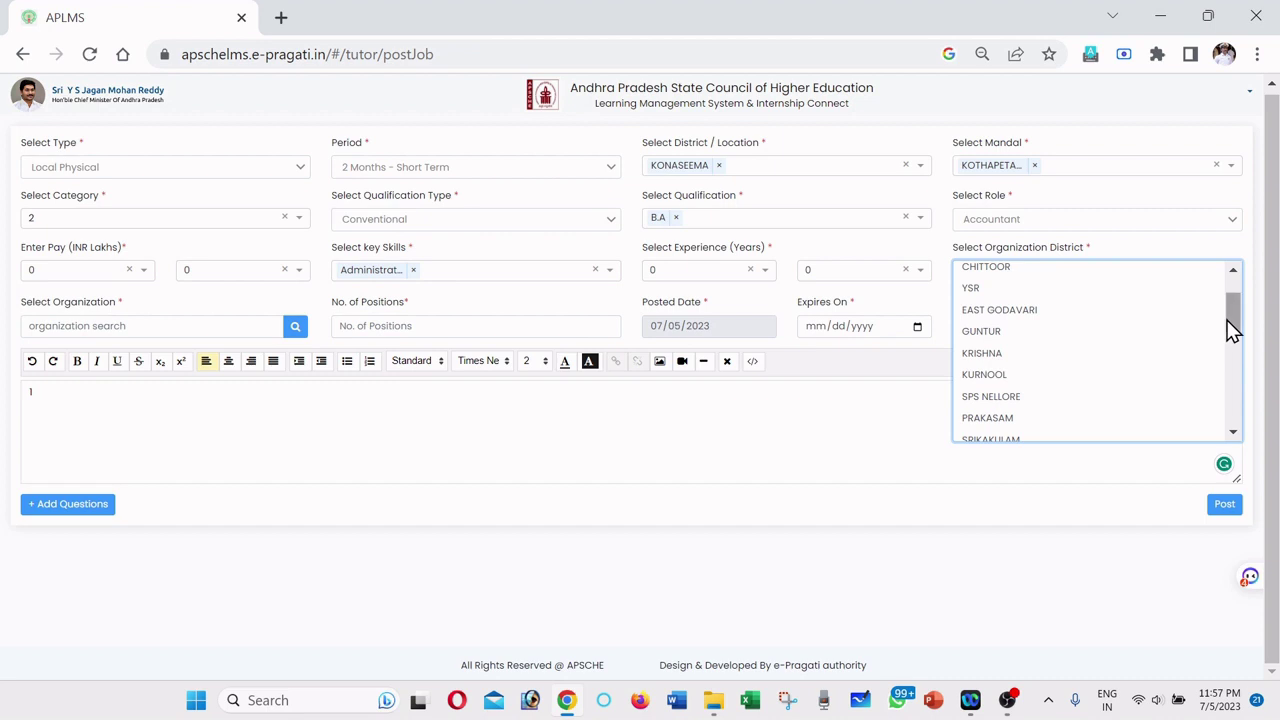
{"action": "scroll", "coordinate": [1238, 330], "scroll_direction": "down", "scroll_amount": 1}
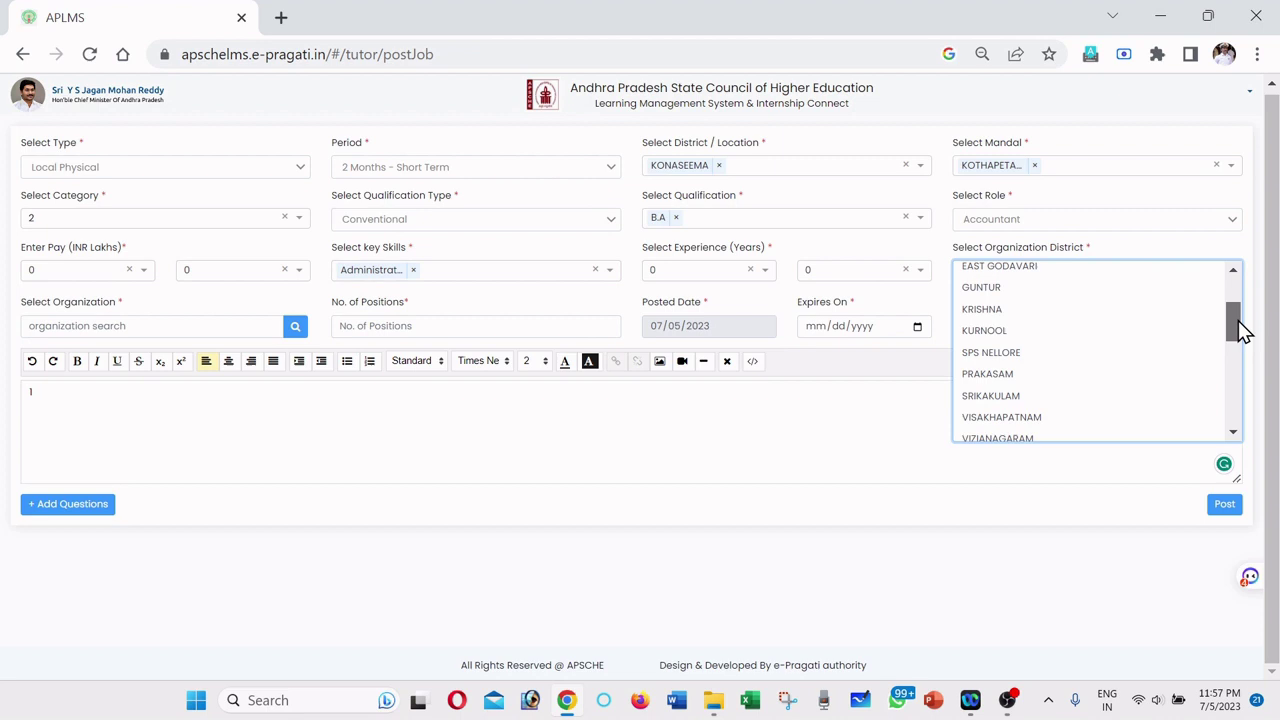
{"action": "left_click_drag", "start_coordinate": [1240, 330], "coordinate": [1246, 380]}
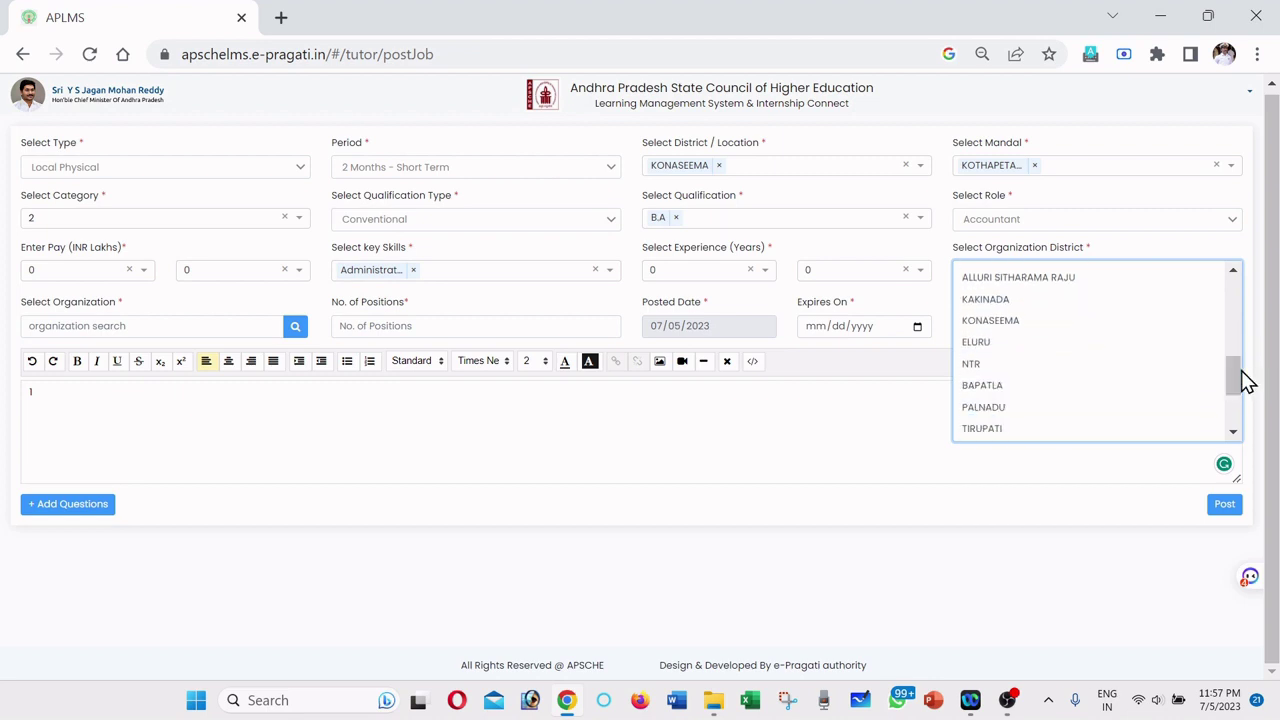
{"action": "left_click", "coordinate": [1014, 322]}
{"action": "left_click", "coordinate": [779, 458]}
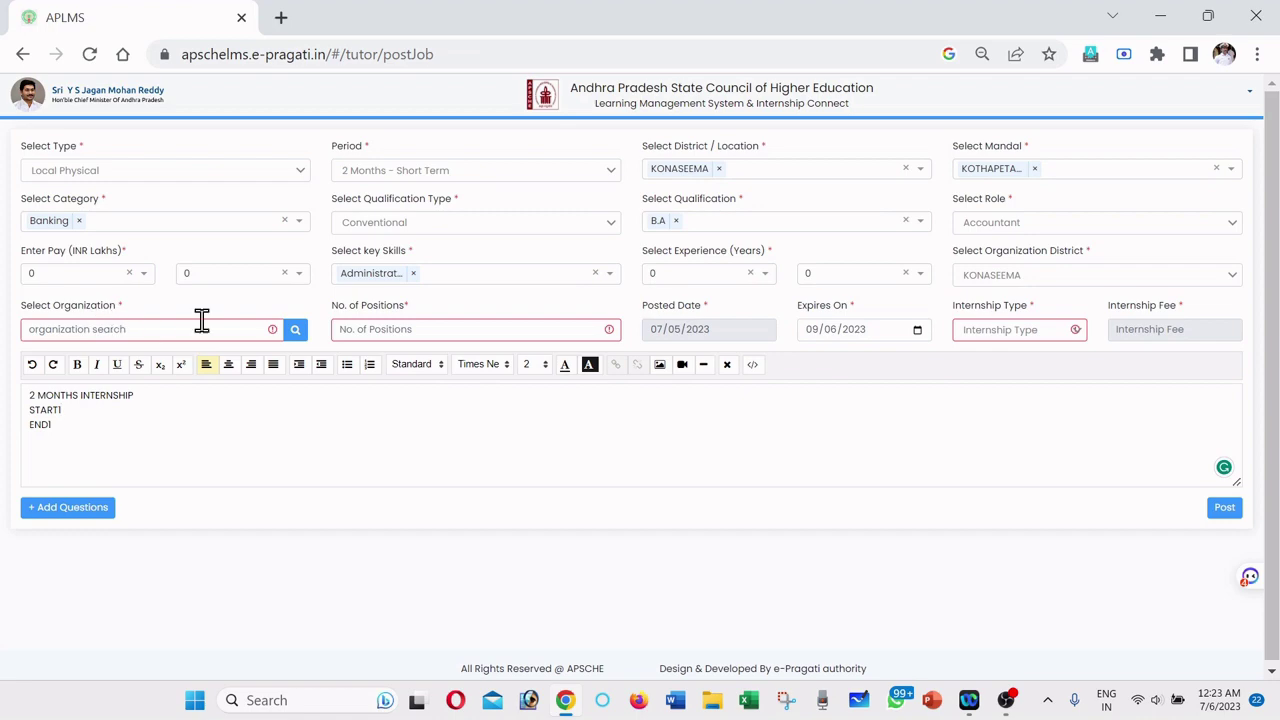
{"action": "left_click", "coordinate": [296, 332]}
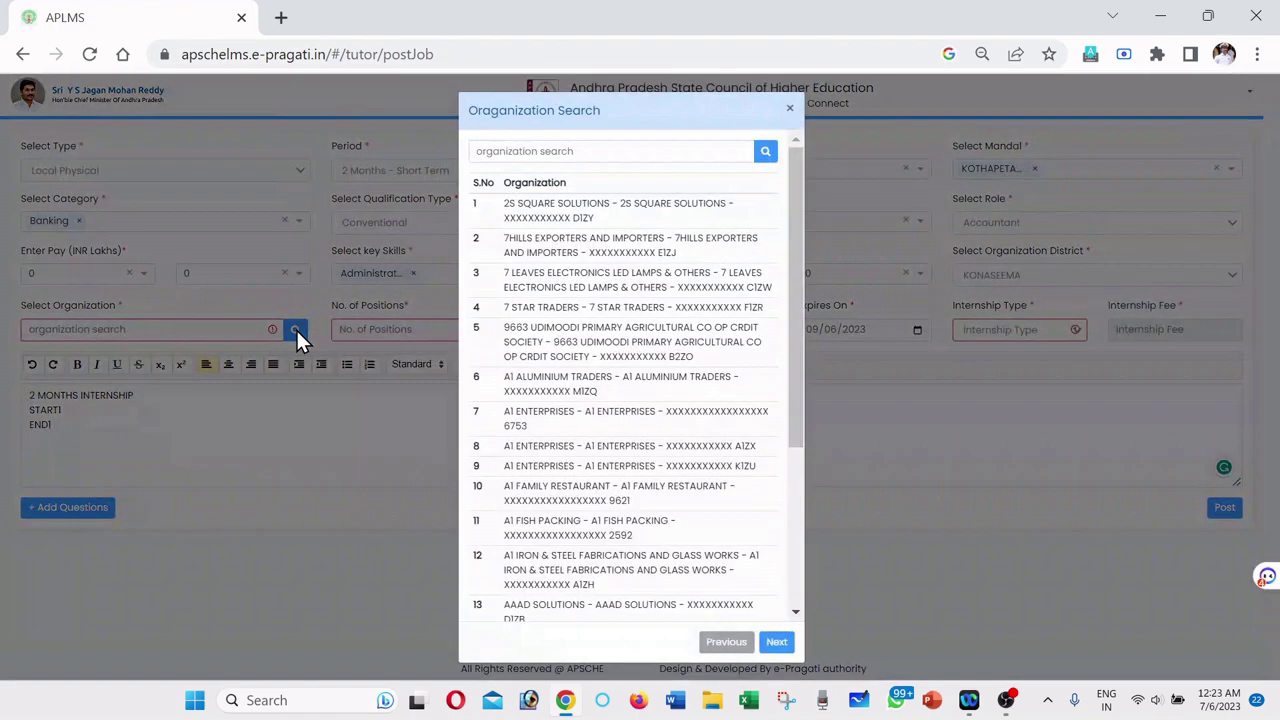
{"action": "left_click_drag", "start_coordinate": [803, 203], "coordinate": [795, 414]}
{"action": "left_click_drag", "start_coordinate": [800, 356], "coordinate": [803, 416]}
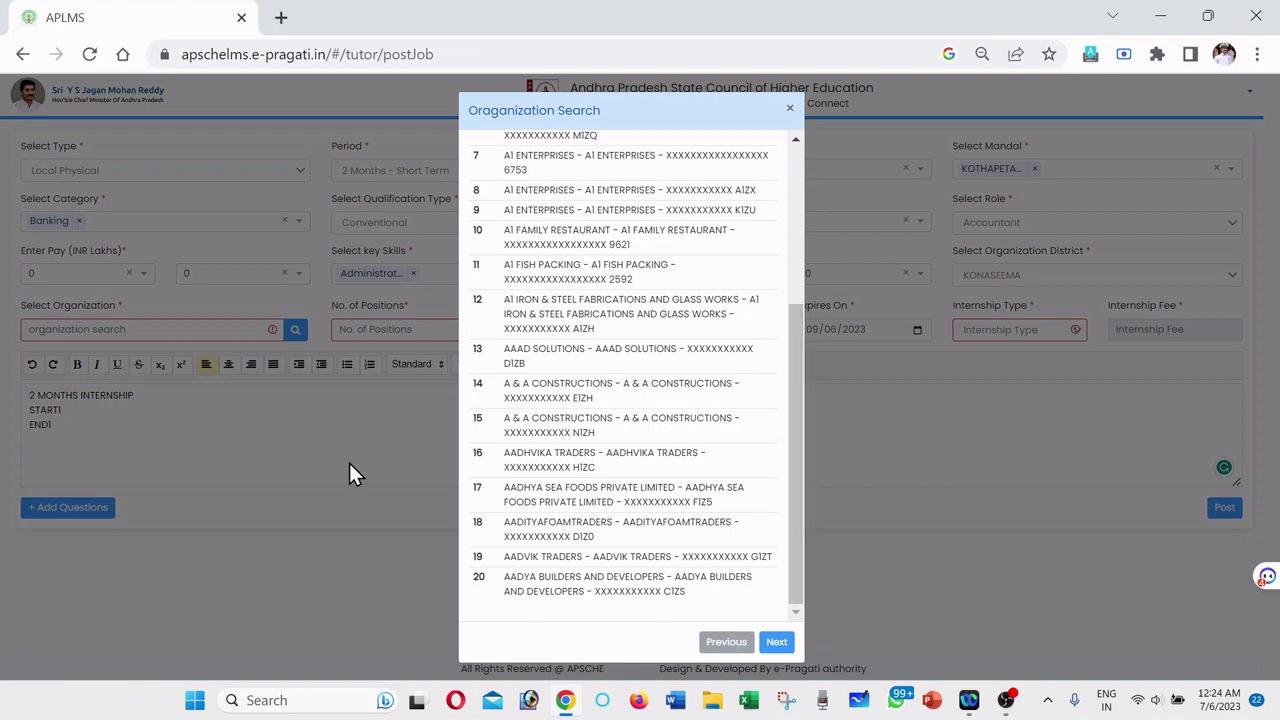
{"action": "left_click", "coordinate": [391, 493]}
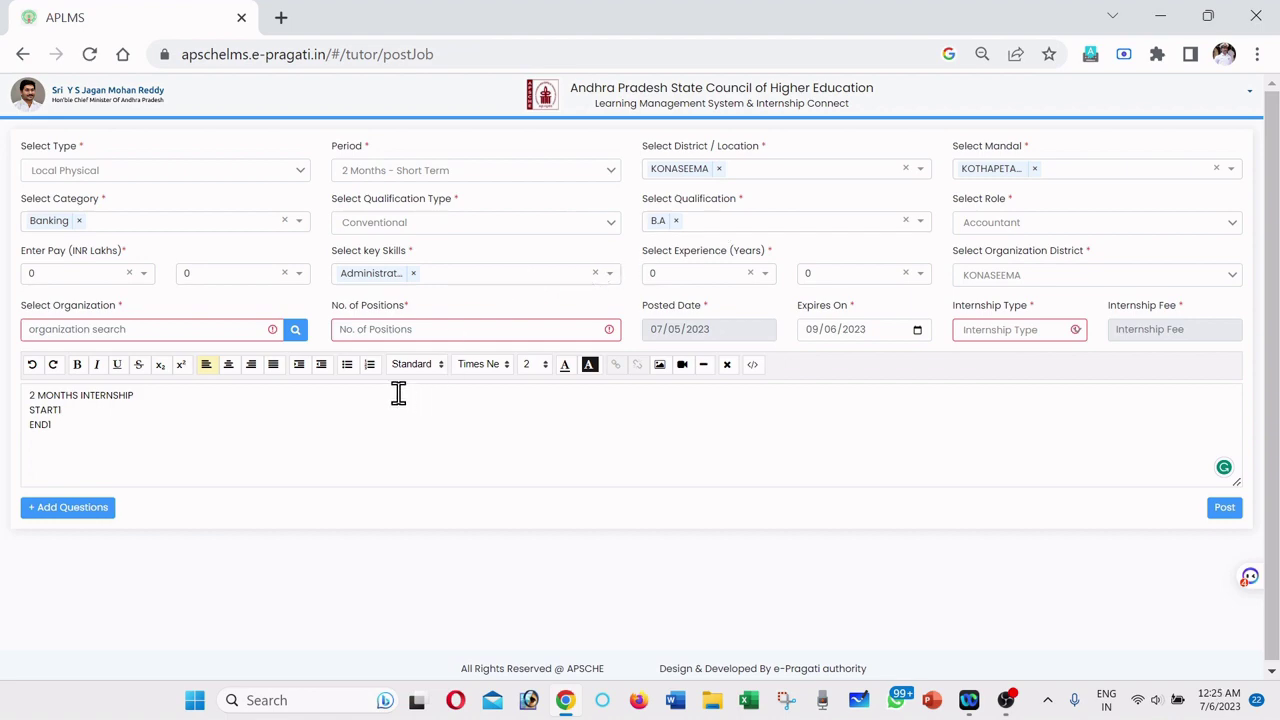
Step: Choose 2S SQUARE SOLUTIONS, the first entry in the organization search list, as the organization
{"action": "left_click", "coordinate": [295, 329]}
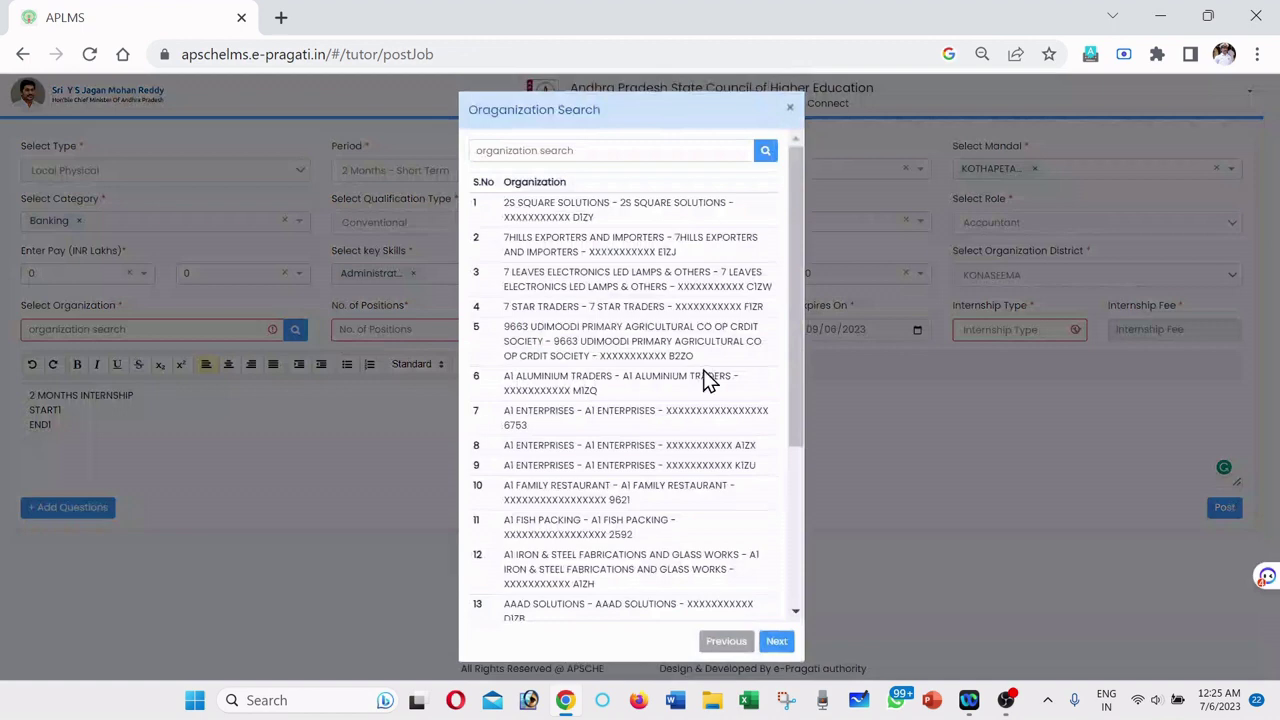
{"action": "left_click_drag", "start_coordinate": [803, 284], "coordinate": [809, 498]}
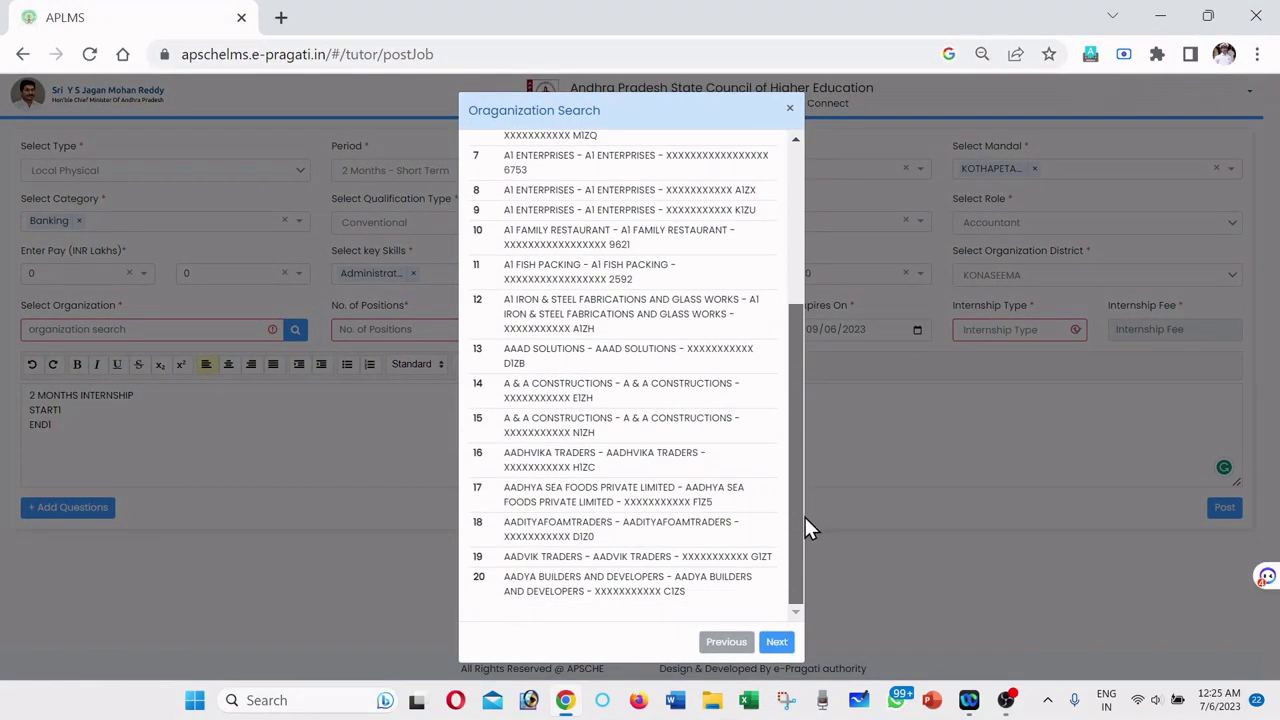
{"action": "left_click_drag", "start_coordinate": [805, 499], "coordinate": [803, 243]}
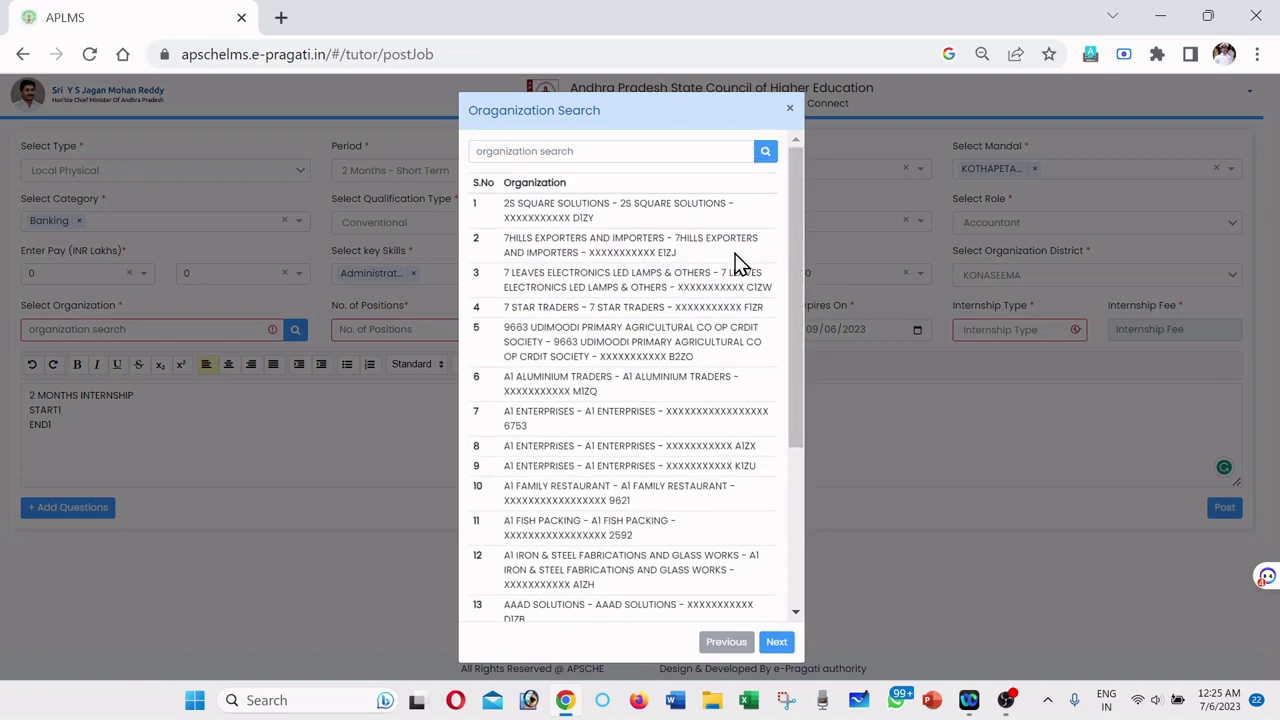
{"action": "left_click", "coordinate": [559, 209]}
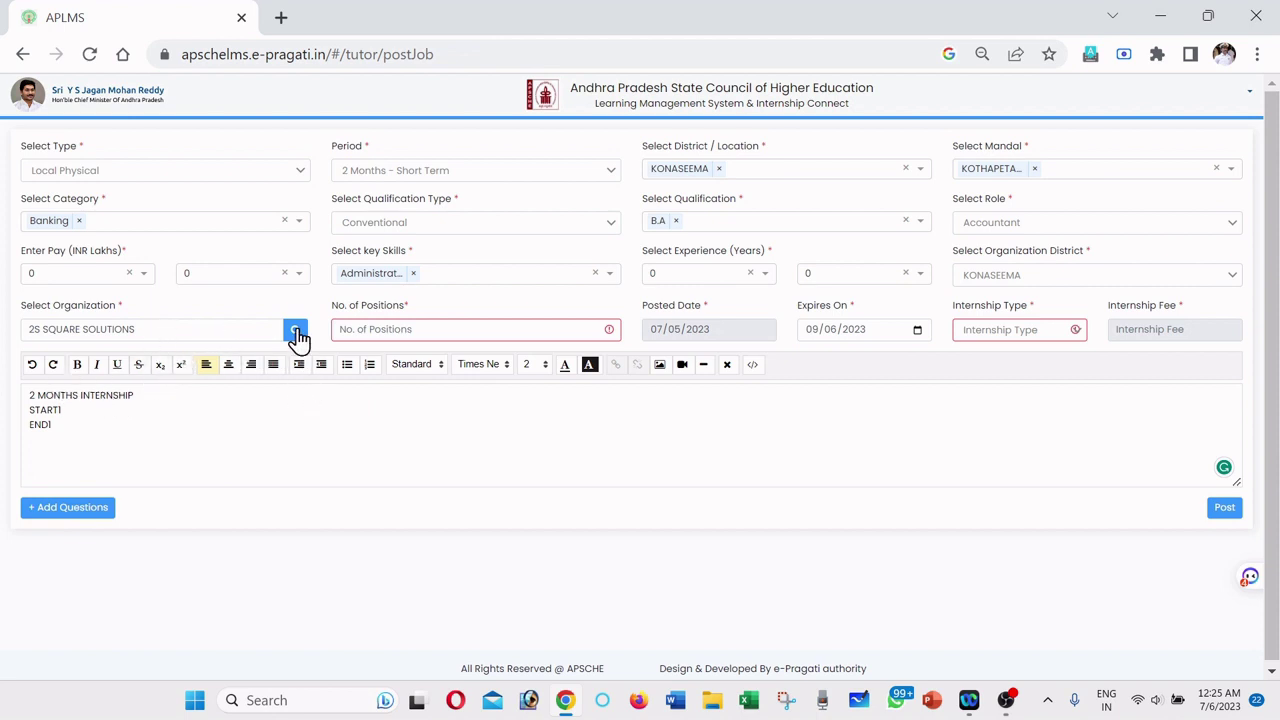
Step: Add B.Sc. and B.Com. to the Qualification field alongside B.A
{"action": "left_click", "coordinate": [382, 330]}
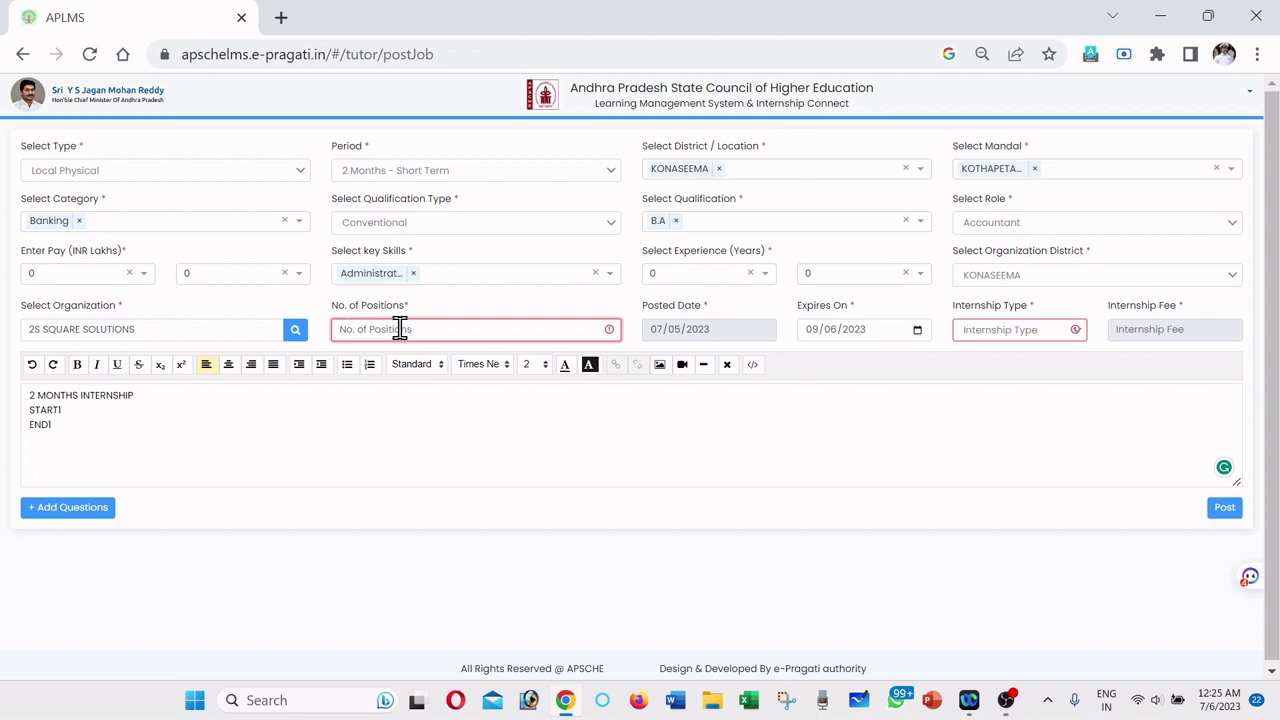
{"action": "left_click", "coordinate": [701, 220]}
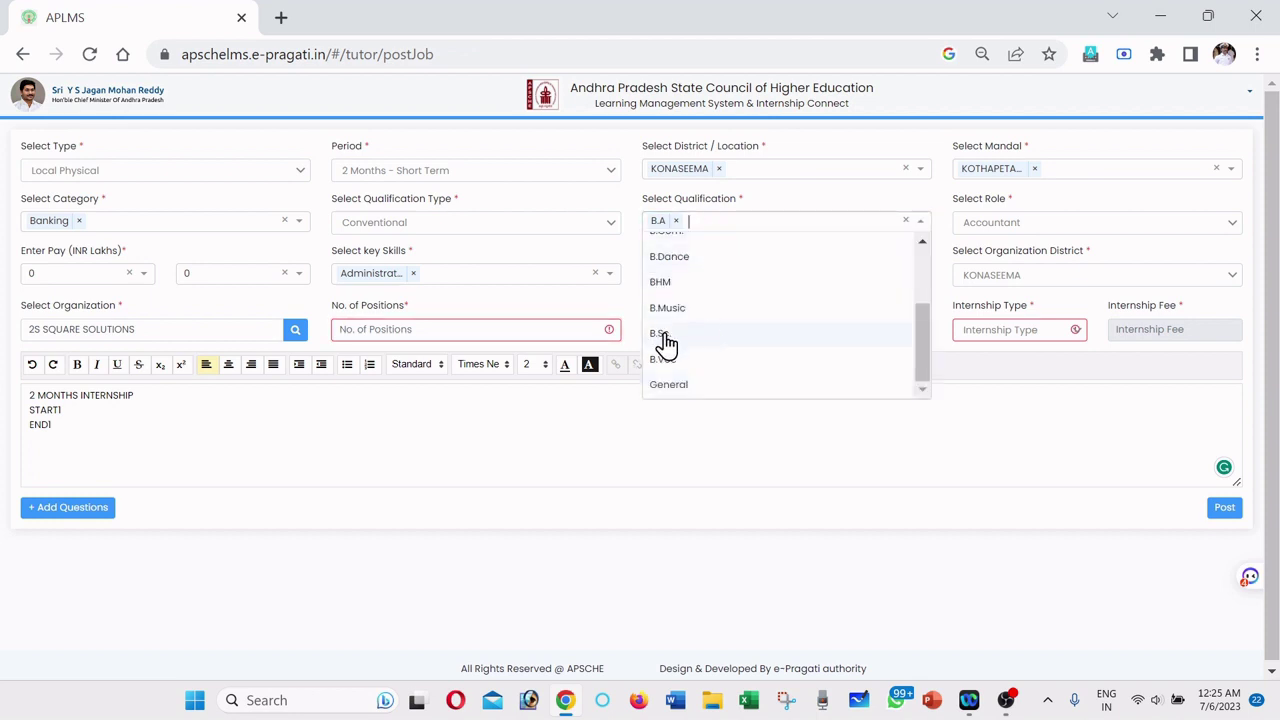
{"action": "left_click", "coordinate": [665, 337]}
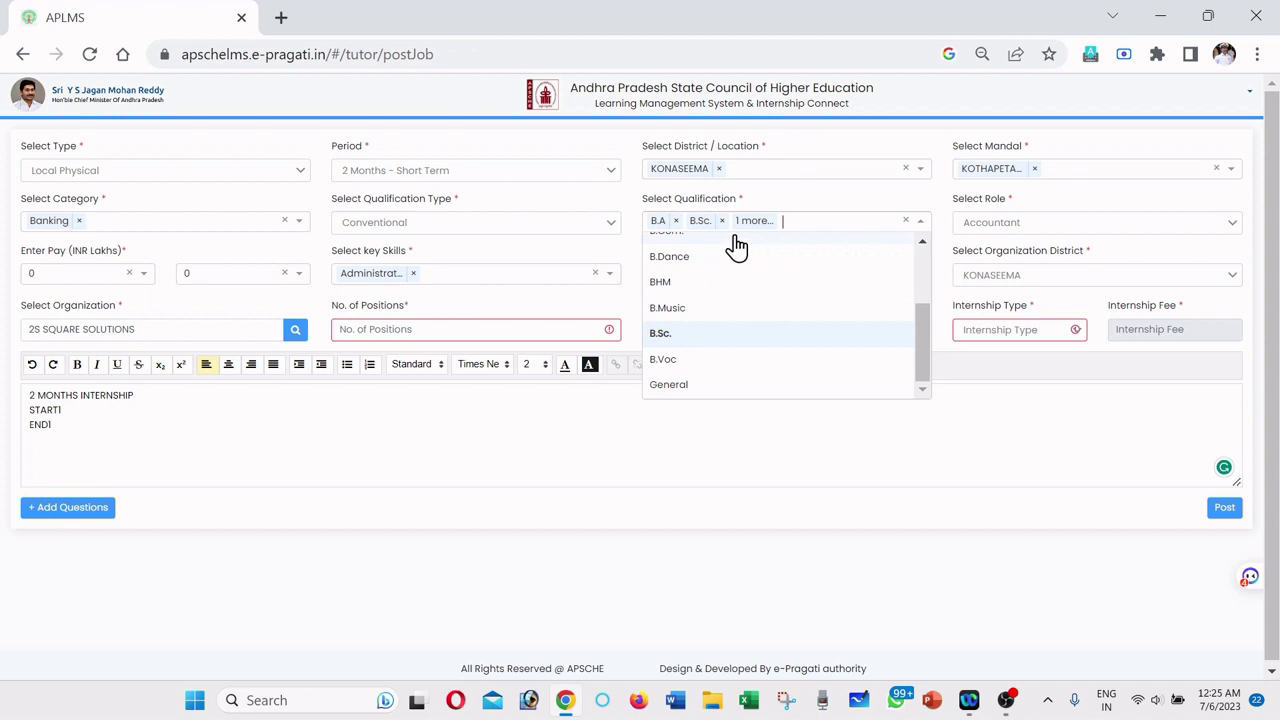
{"action": "left_click", "coordinate": [786, 224]}
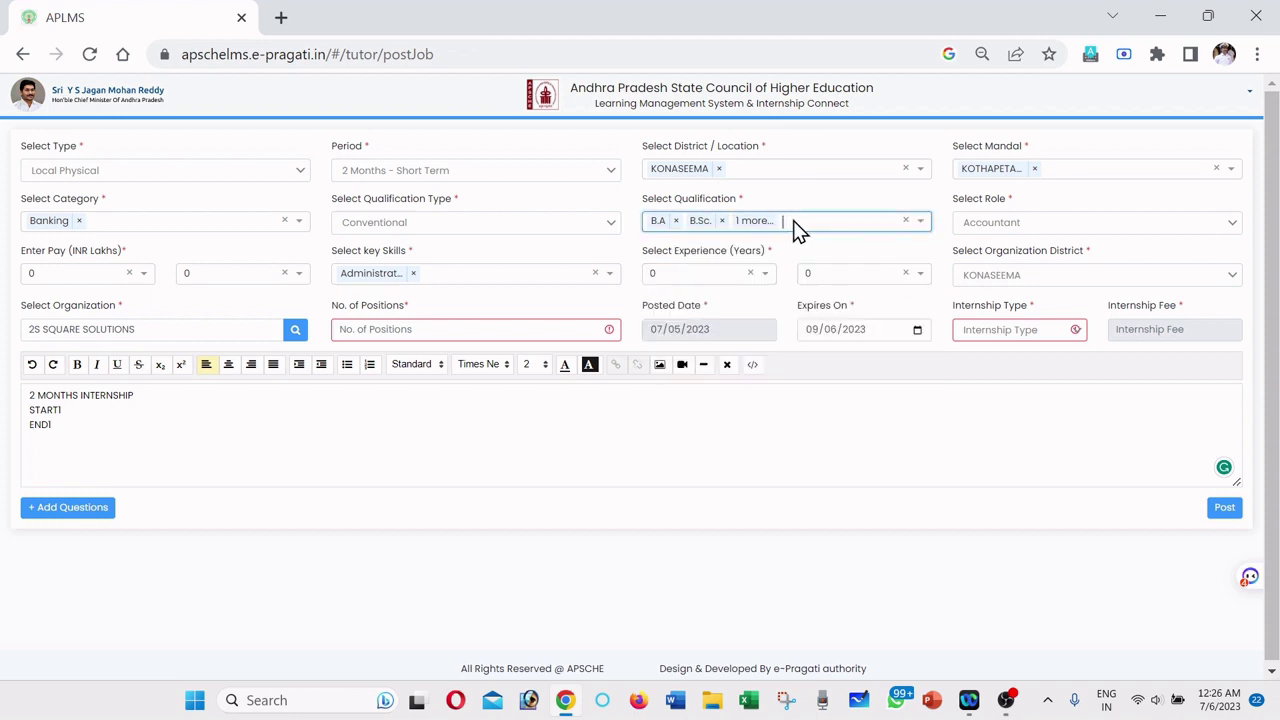
{"action": "left_click", "coordinate": [920, 224]}
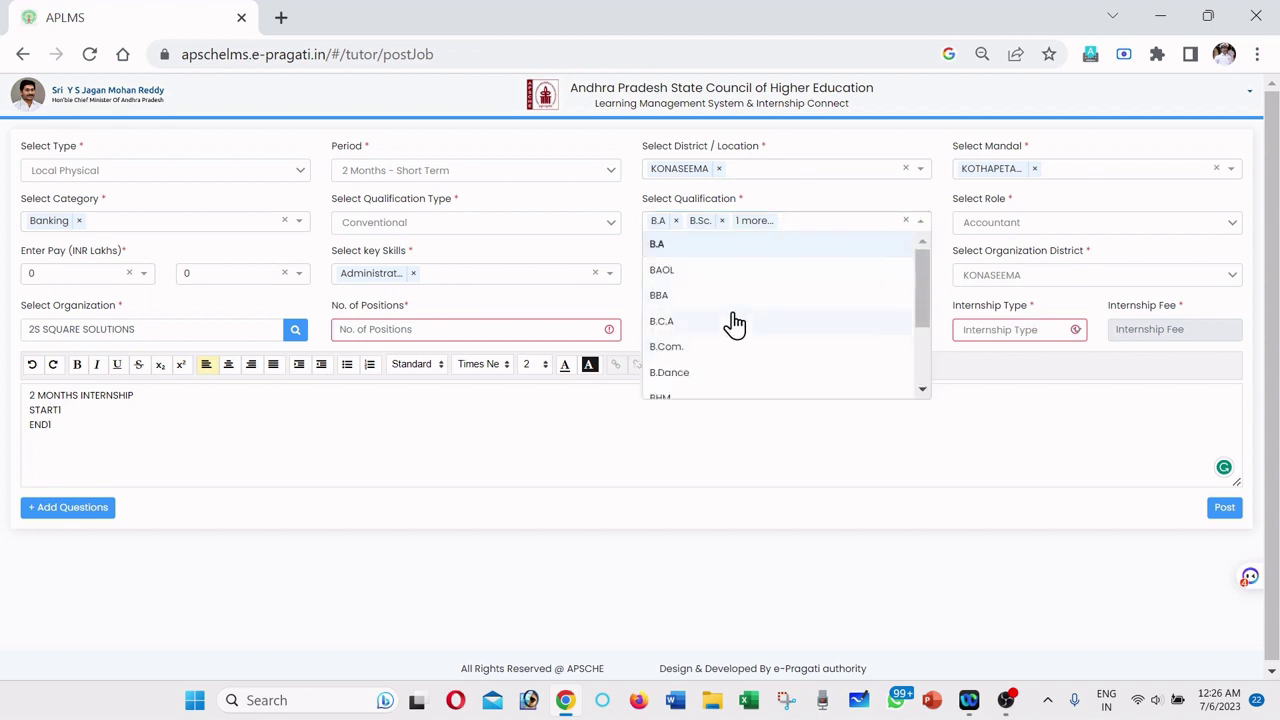
{"action": "left_click", "coordinate": [674, 346]}
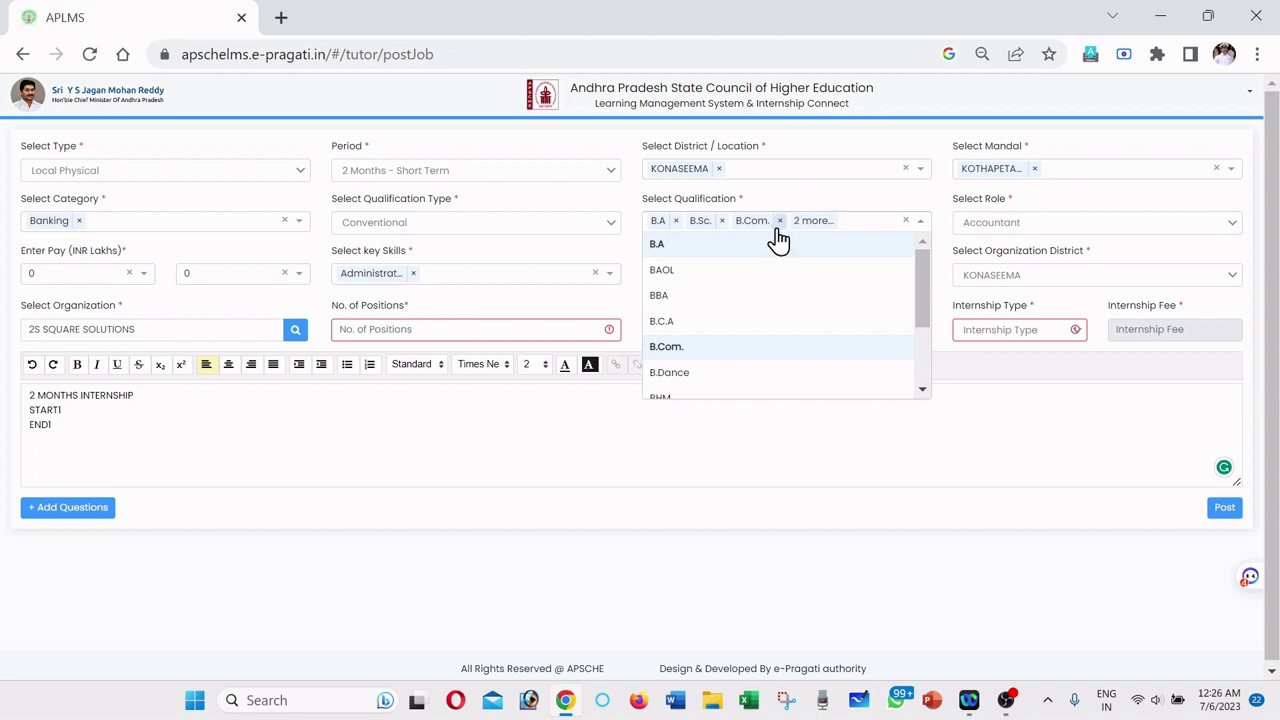
{"action": "left_click", "coordinate": [760, 447]}
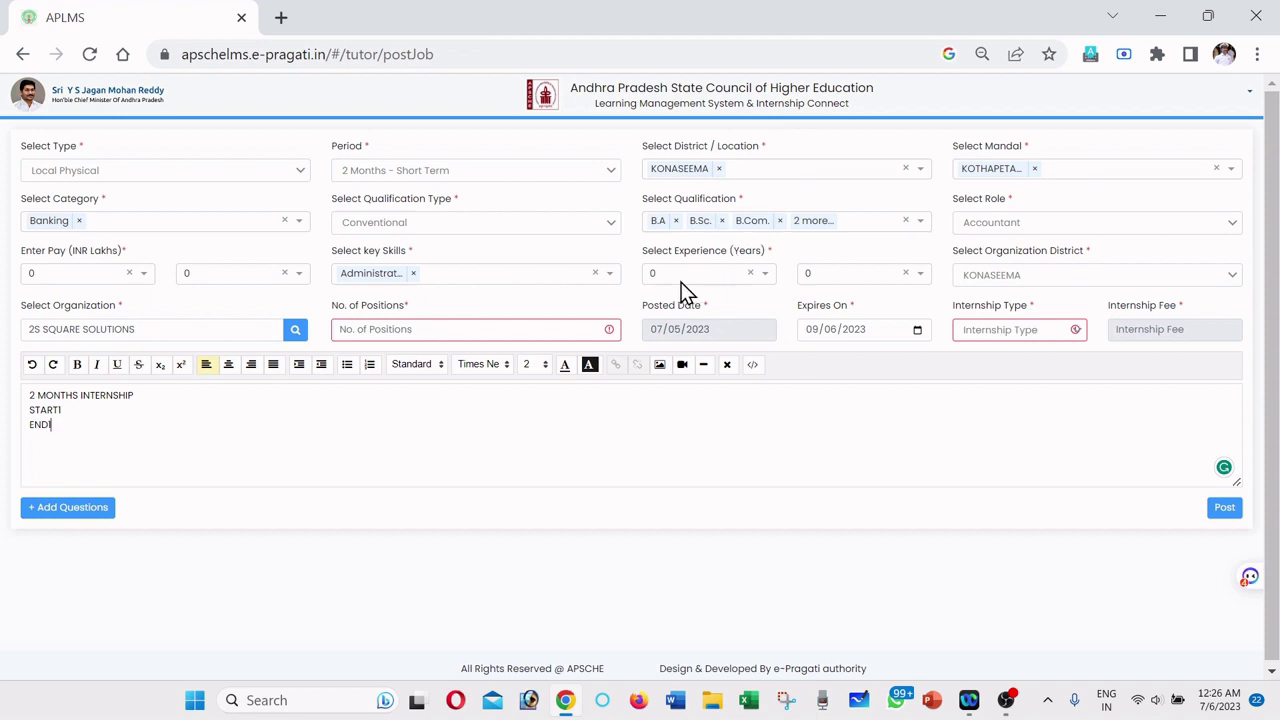
Step: Enter 15 as No. of Positions and keep the expiry date at 09/06/2023
{"action": "left_click", "coordinate": [410, 331]}
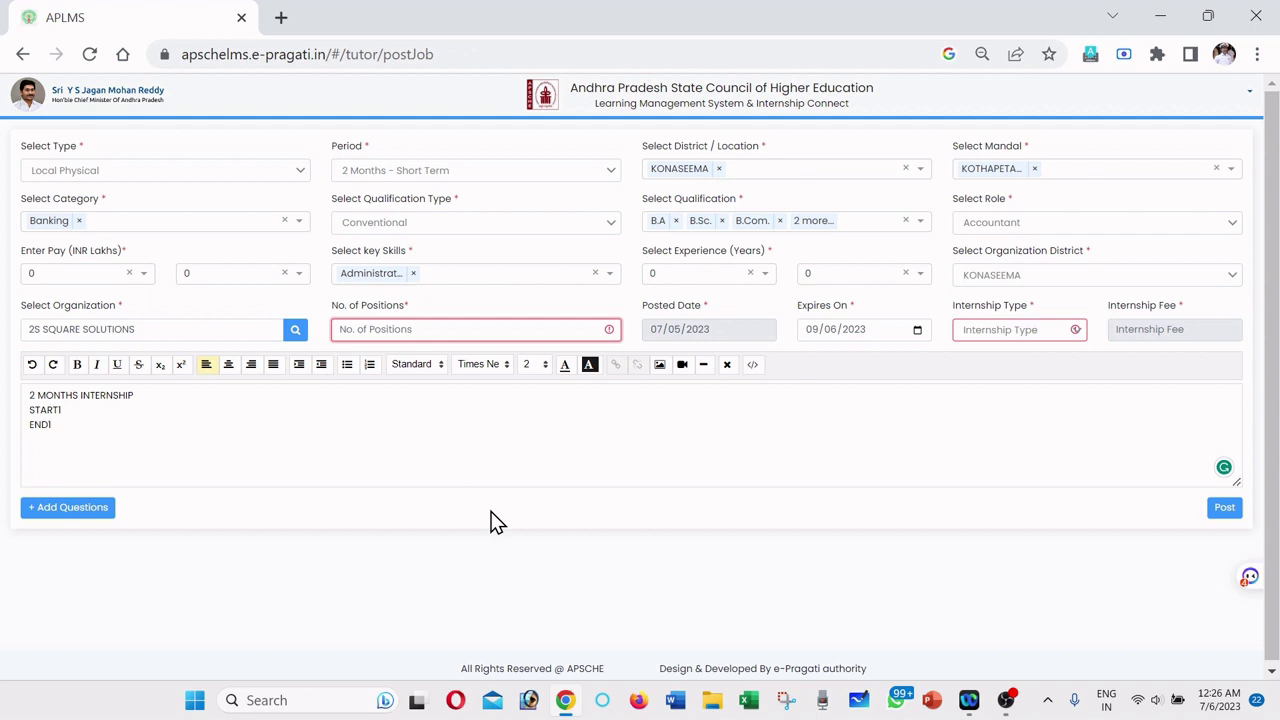
{"action": "type", "text": "15"}
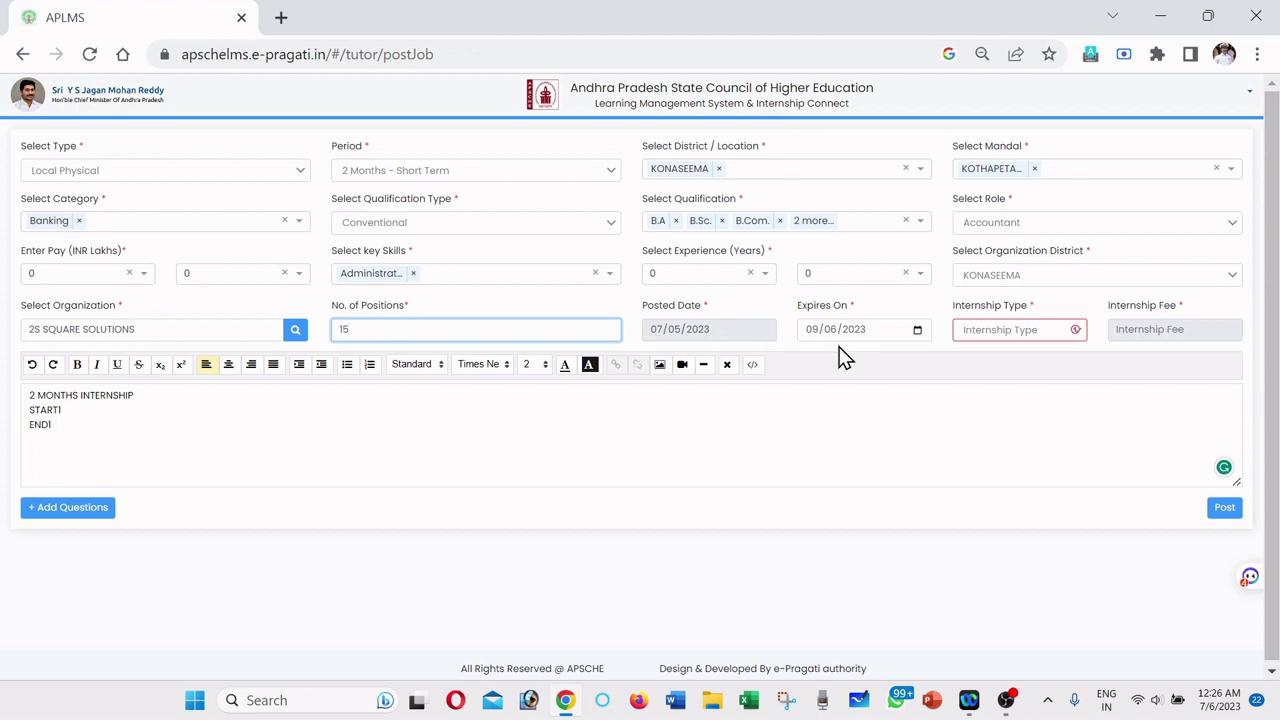
{"action": "left_click", "coordinate": [917, 330]}
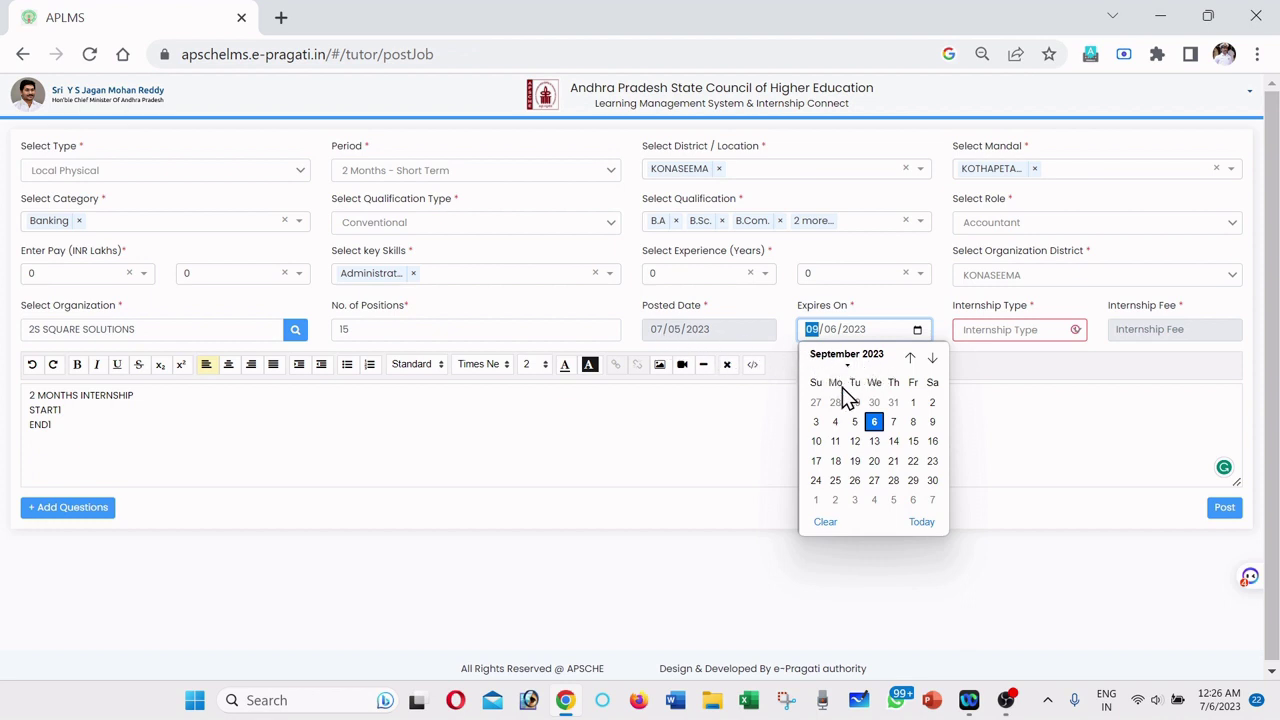
{"action": "left_click", "coordinate": [848, 558]}
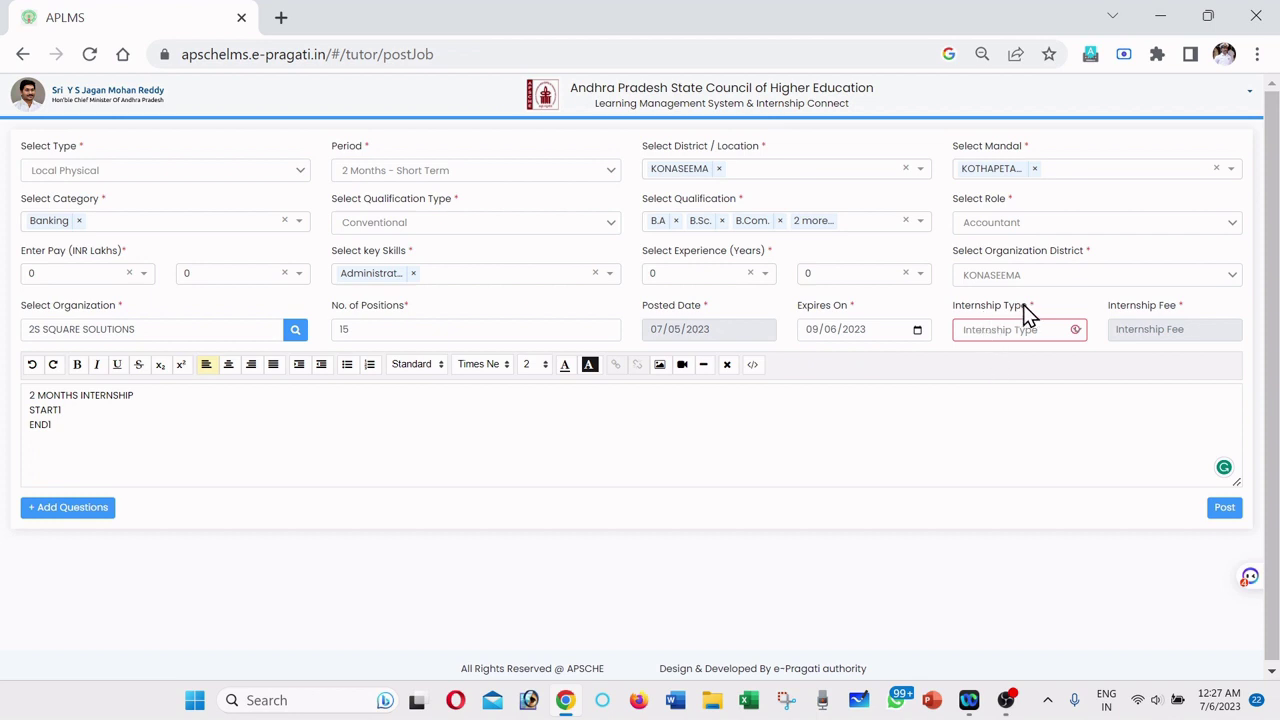
Step: Set Internship Type to Free, after briefly switching it to Paid
{"action": "left_click", "coordinate": [1000, 331]}
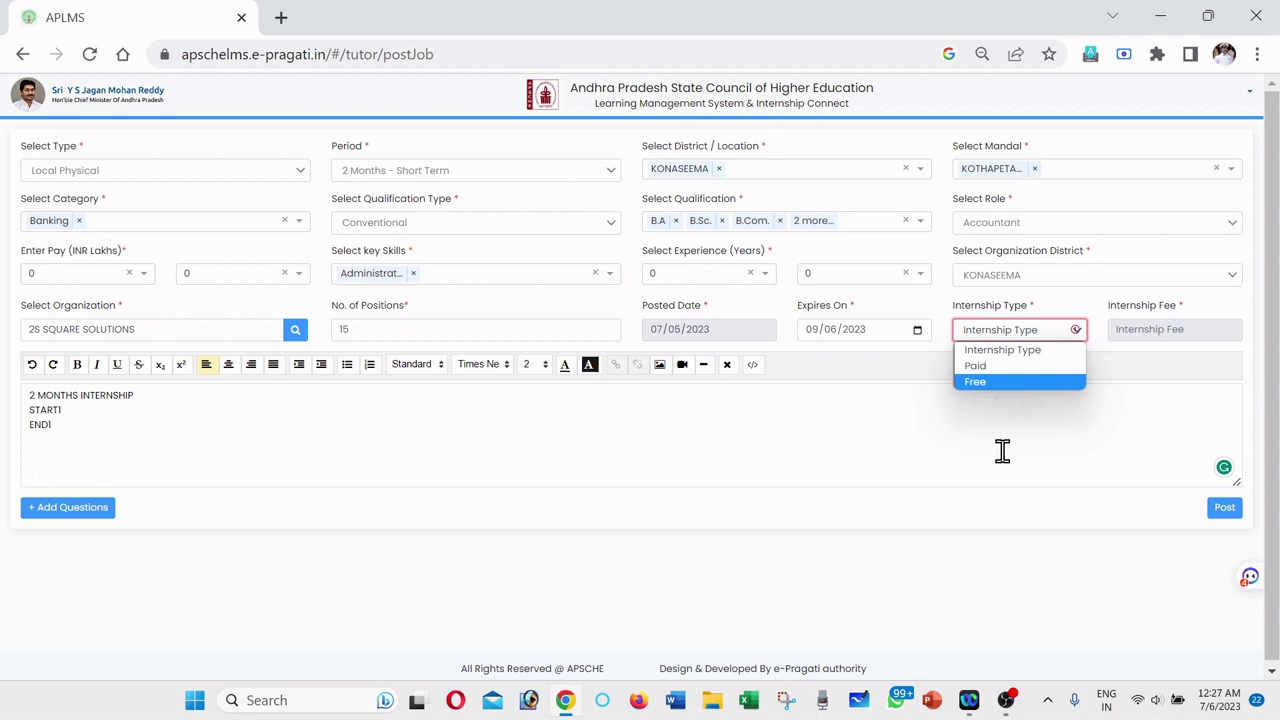
{"action": "left_click", "coordinate": [981, 381]}
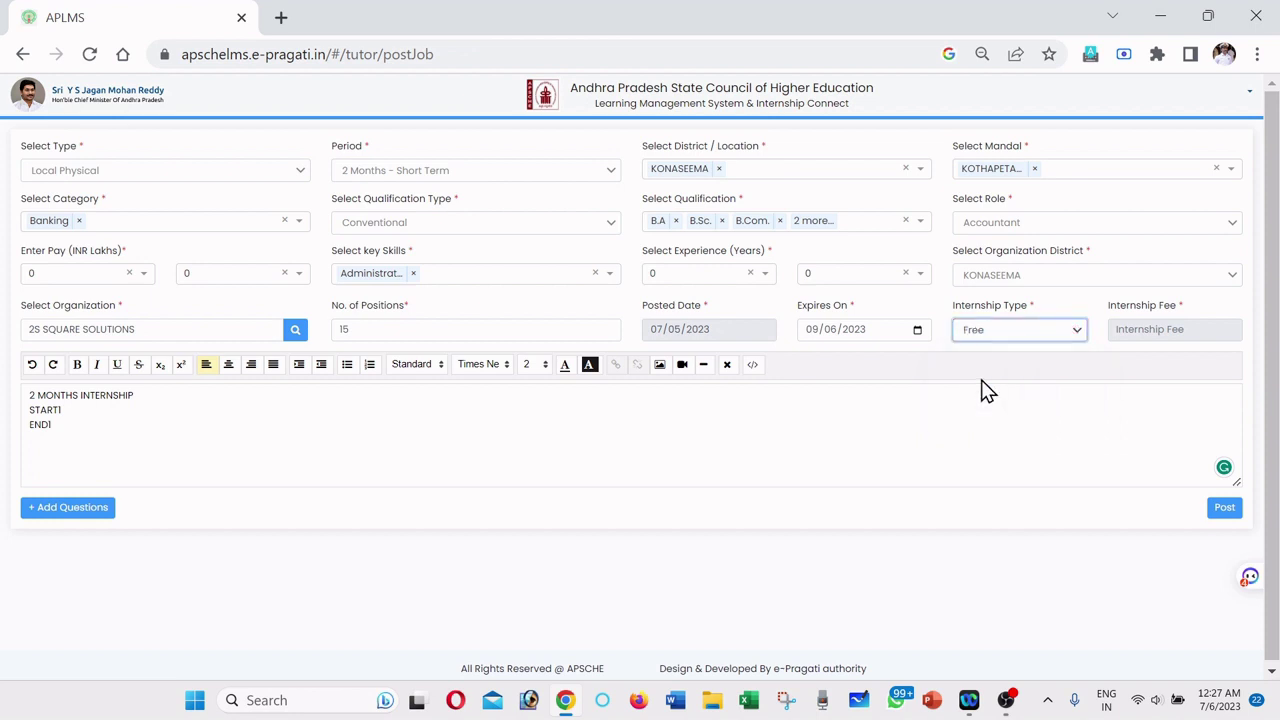
{"action": "left_click", "coordinate": [1154, 338]}
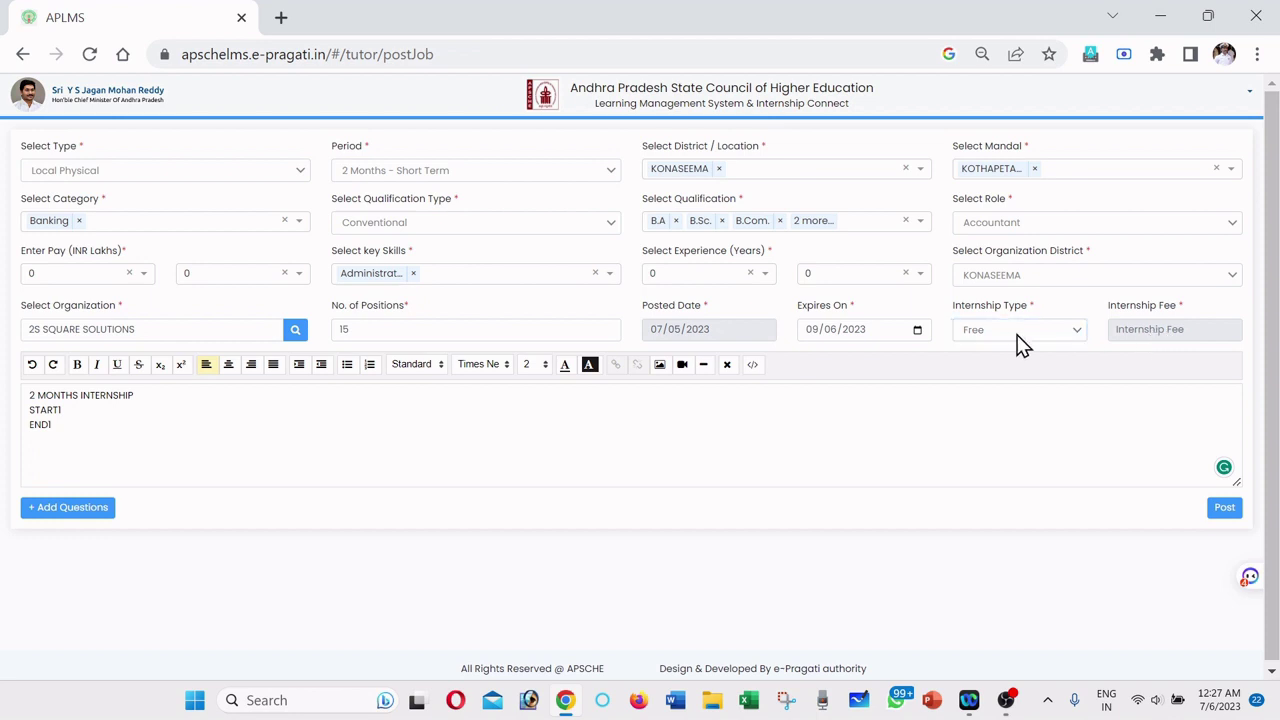
{"action": "left_click", "coordinate": [1019, 340]}
{"action": "left_click", "coordinate": [980, 366]}
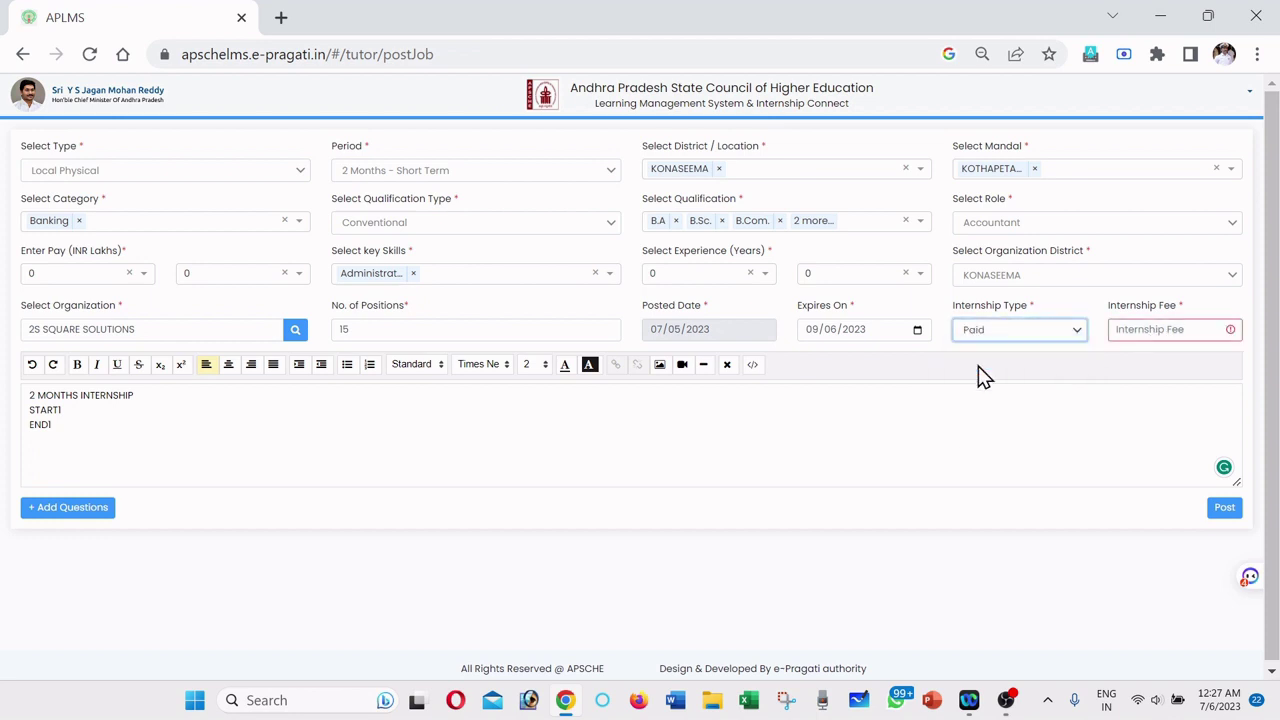
{"action": "left_click", "coordinate": [1143, 330]}
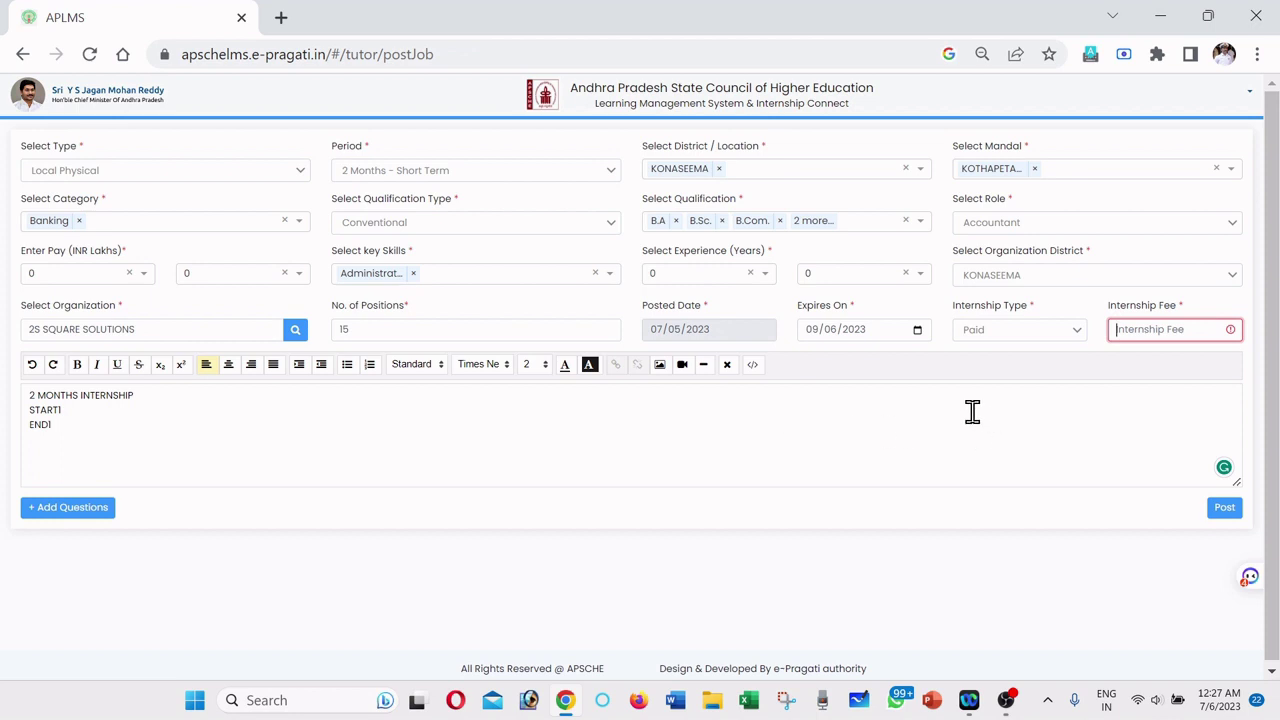
{"action": "left_click", "coordinate": [980, 333]}
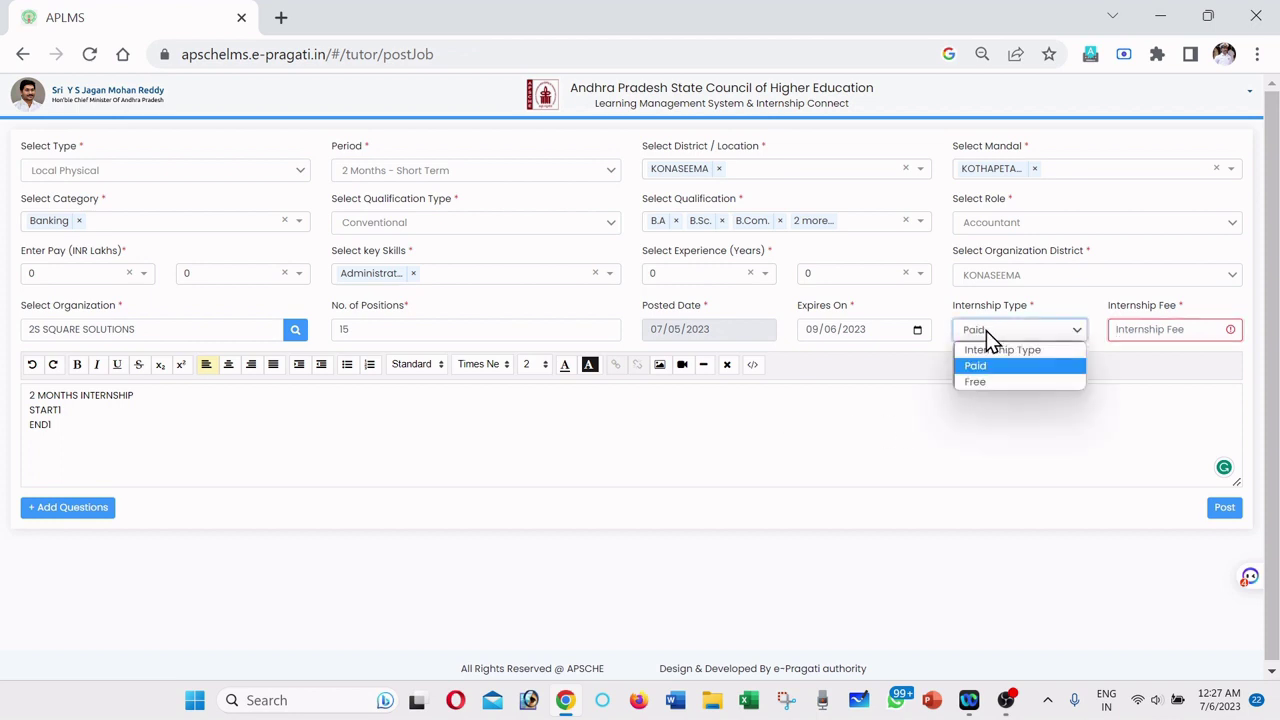
{"action": "left_click", "coordinate": [979, 385]}
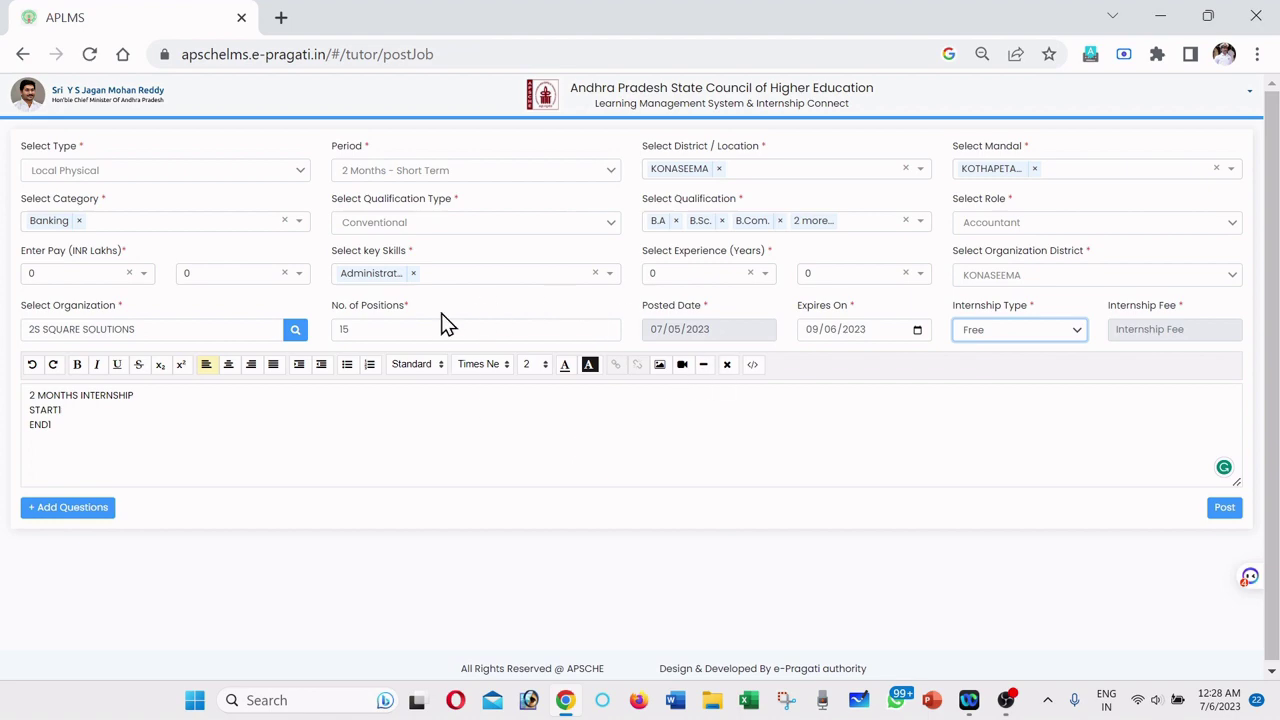
Step: Post the Accountant internship and confirm the success message with OK
{"action": "left_click", "coordinate": [1226, 510]}
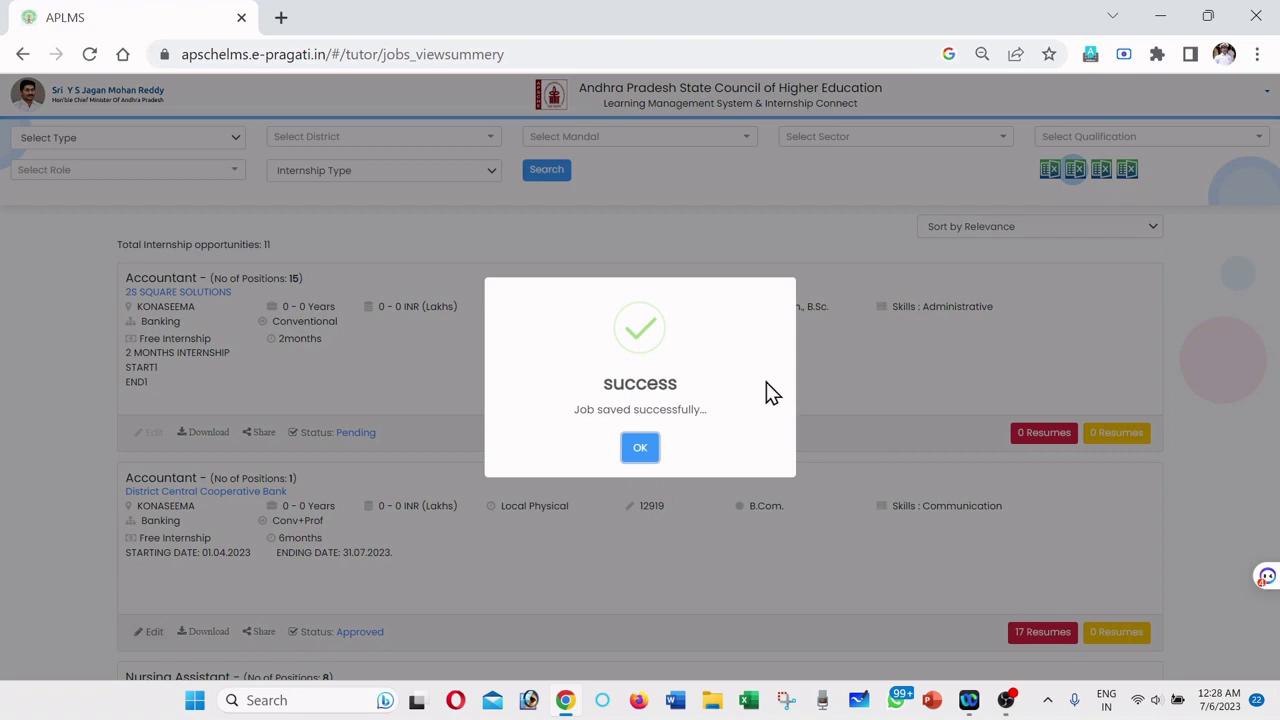
{"action": "left_click", "coordinate": [640, 450]}
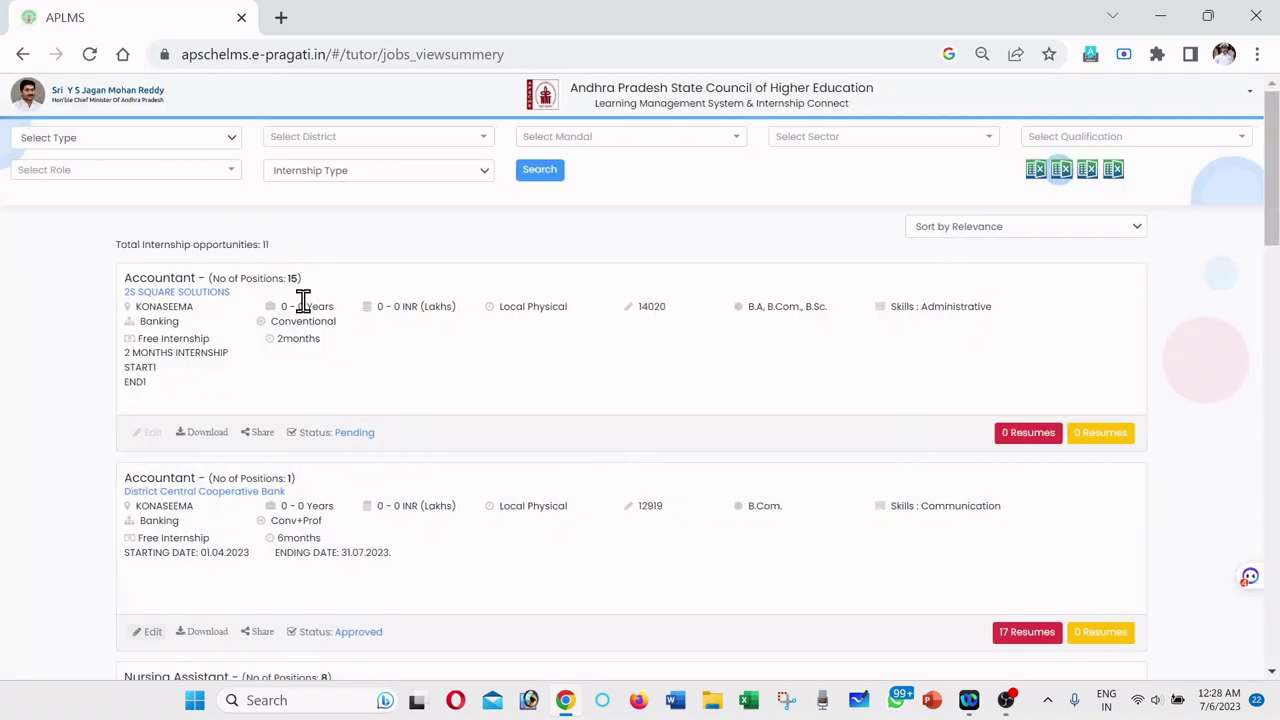
{"action": "scroll", "coordinate": [295, 385], "scroll_direction": "down", "scroll_amount": 4}
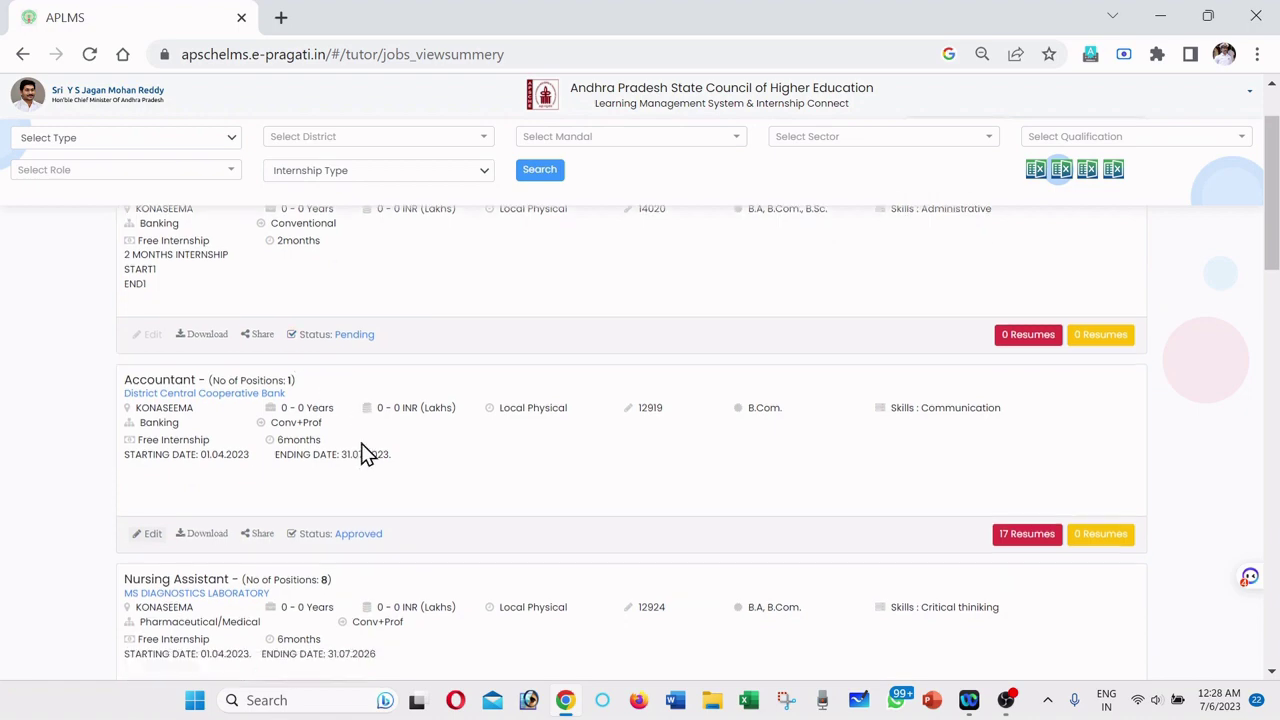
{"action": "scroll", "coordinate": [643, 472], "scroll_direction": "down", "scroll_amount": 3}
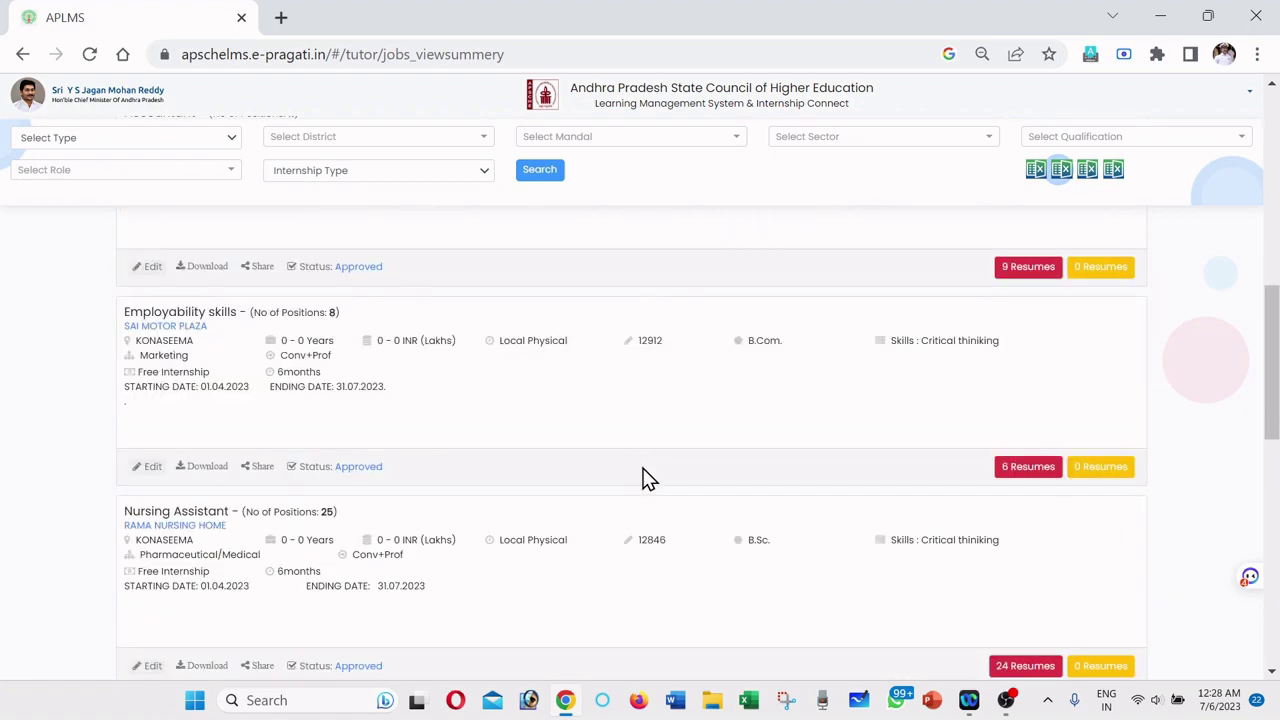
{"action": "scroll", "coordinate": [648, 480], "scroll_direction": "down", "scroll_amount": 4}
{"action": "scroll", "coordinate": [675, 520], "scroll_direction": "down", "scroll_amount": 5}
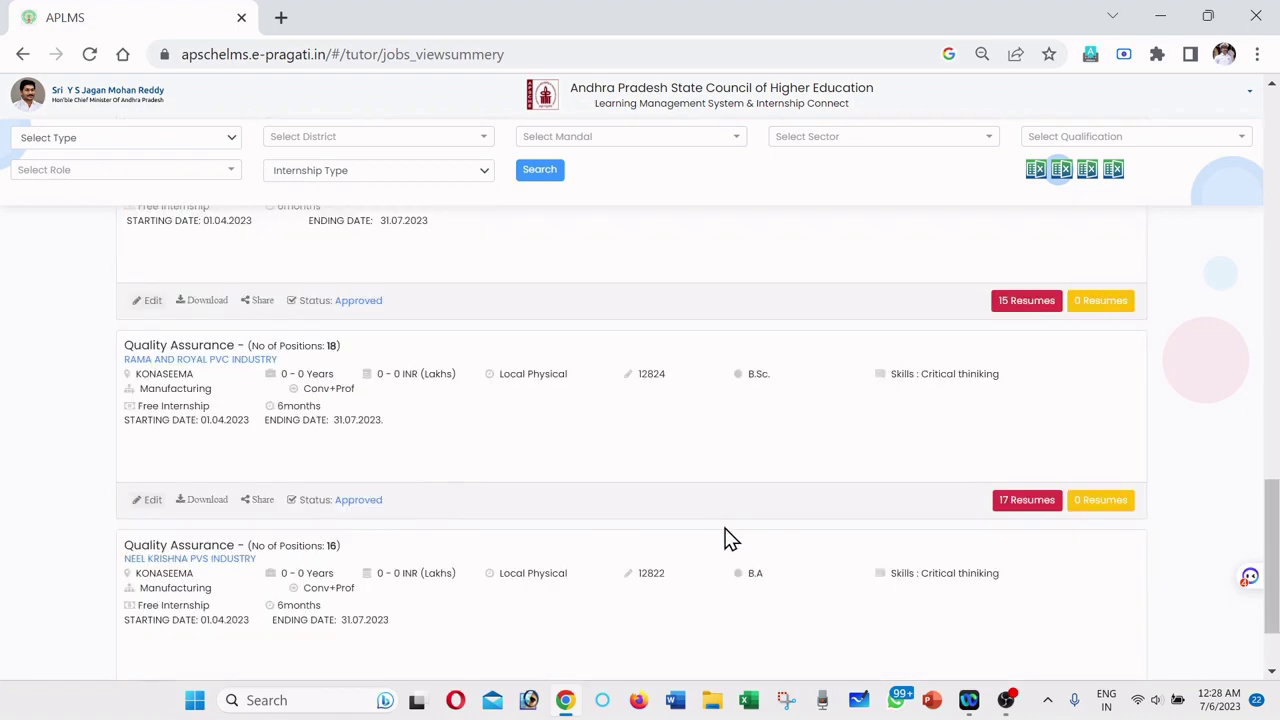
{"action": "scroll", "coordinate": [733, 545], "scroll_direction": "up", "scroll_amount": 15}
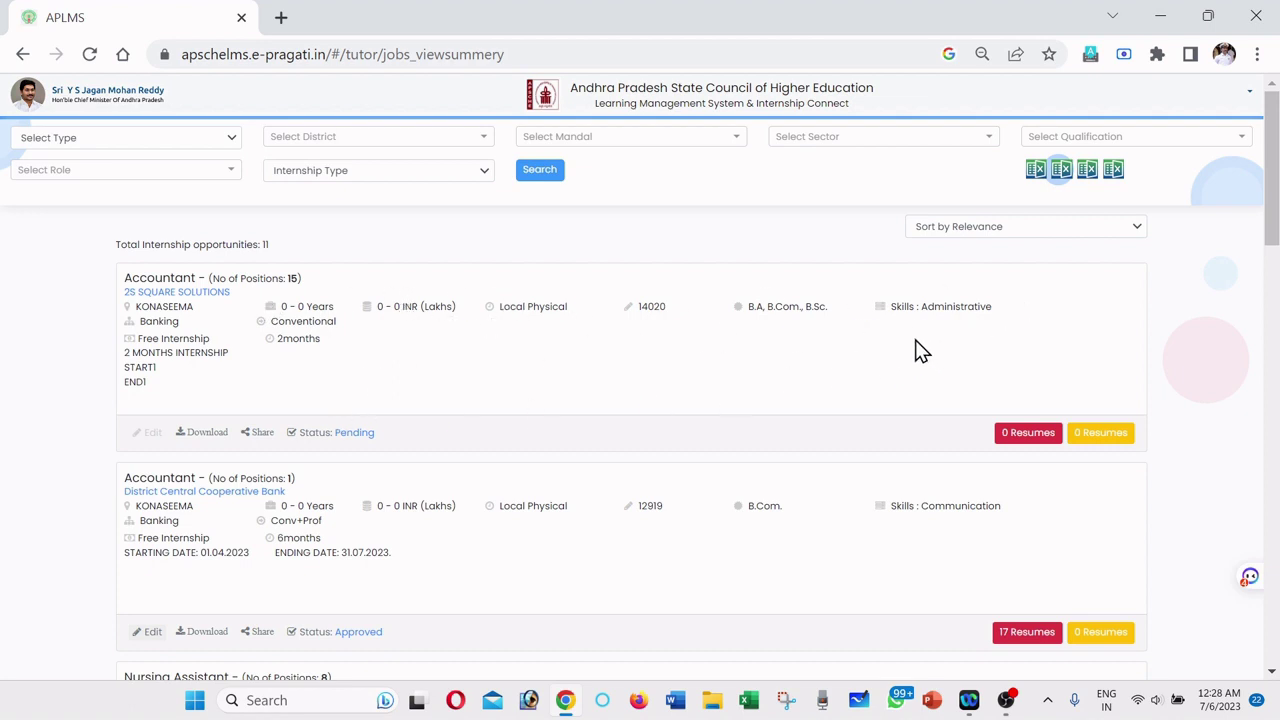
{"action": "scroll", "coordinate": [915, 352], "scroll_direction": "down", "scroll_amount": 1}
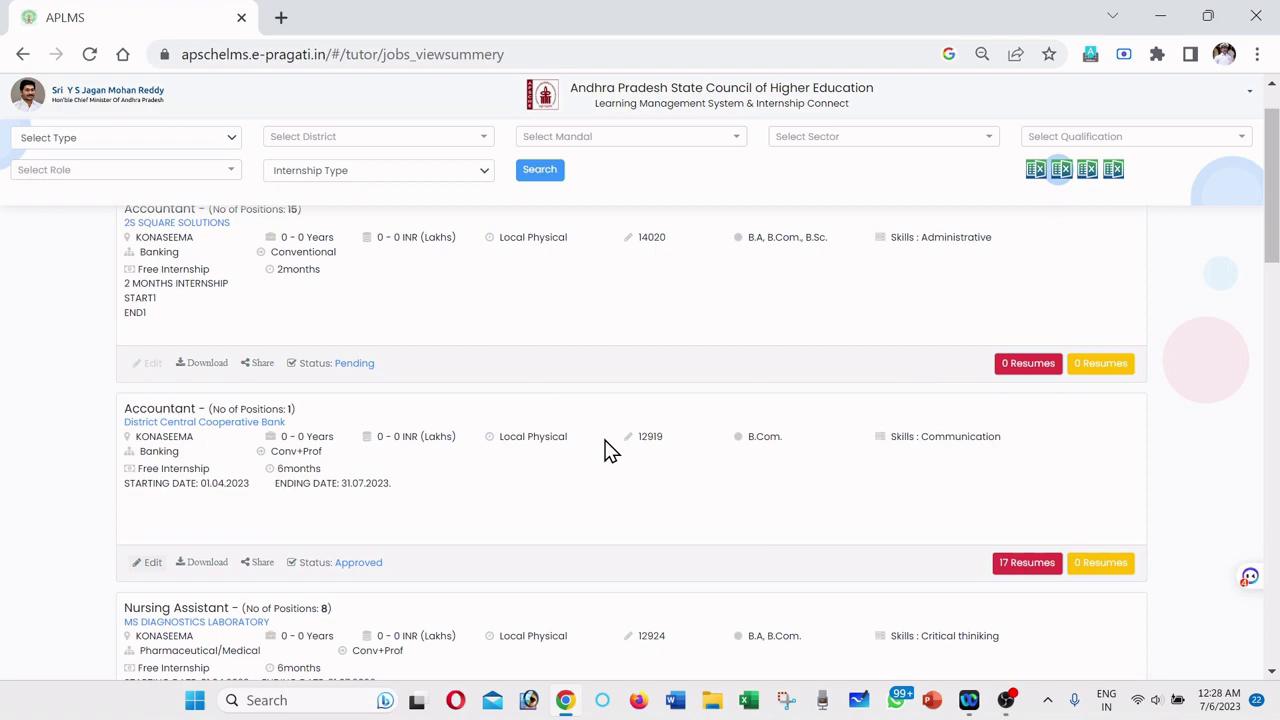
{"action": "scroll", "coordinate": [605, 452], "scroll_direction": "down", "scroll_amount": 2}
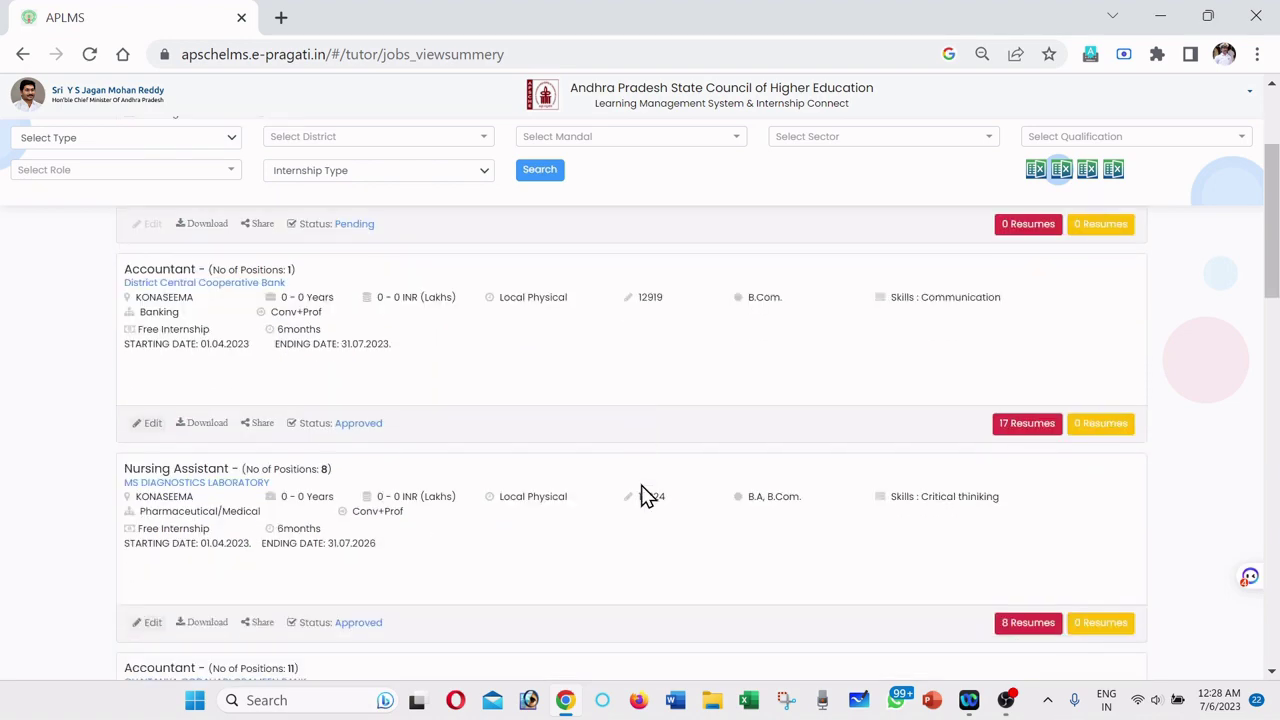
{"action": "scroll", "coordinate": [645, 492], "scroll_direction": "down", "scroll_amount": 1}
{"action": "scroll", "coordinate": [700, 450], "scroll_direction": "up", "scroll_amount": 4}
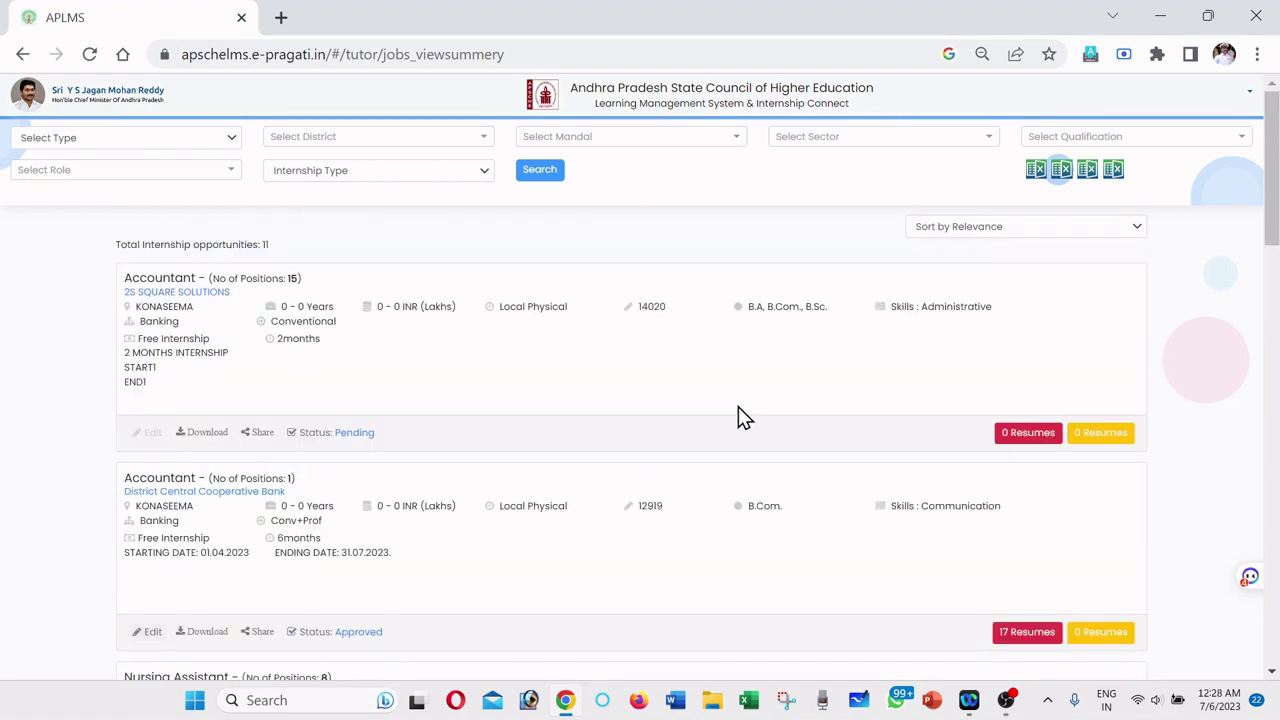
{"action": "scroll", "coordinate": [802, 432], "scroll_direction": "down", "scroll_amount": 5}
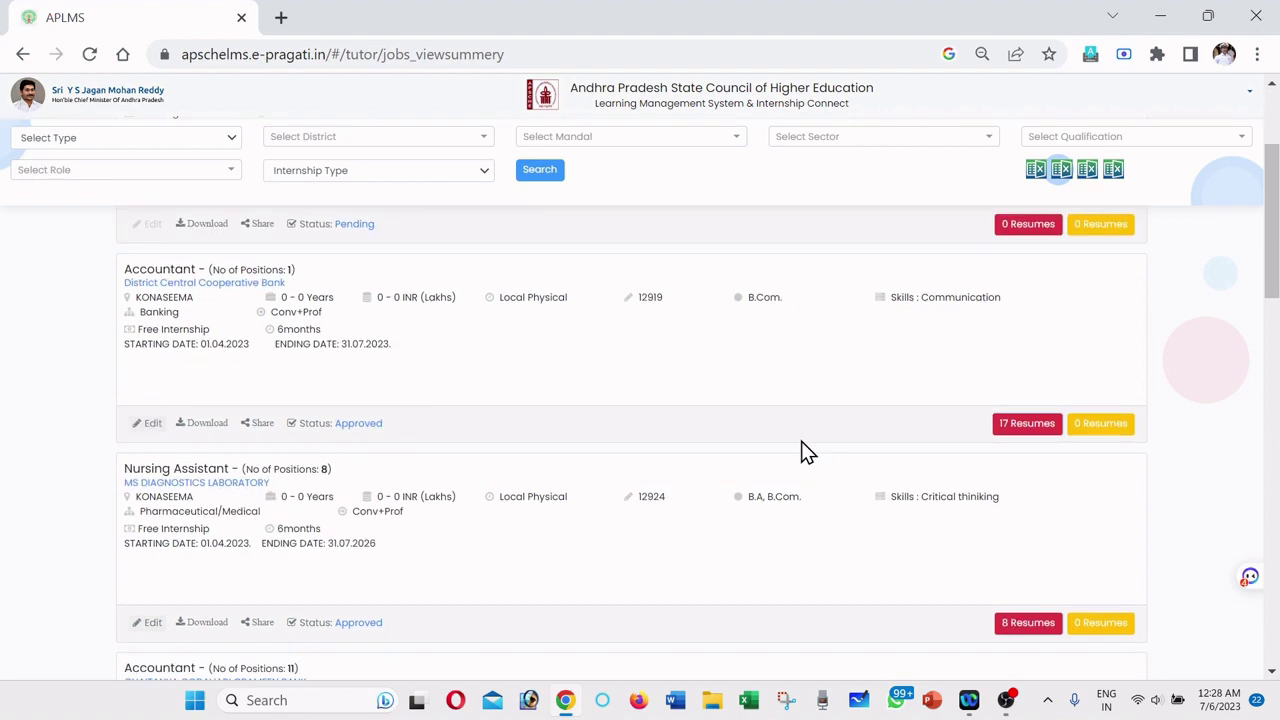
{"action": "scroll", "coordinate": [795, 450], "scroll_direction": "up", "scroll_amount": 5}
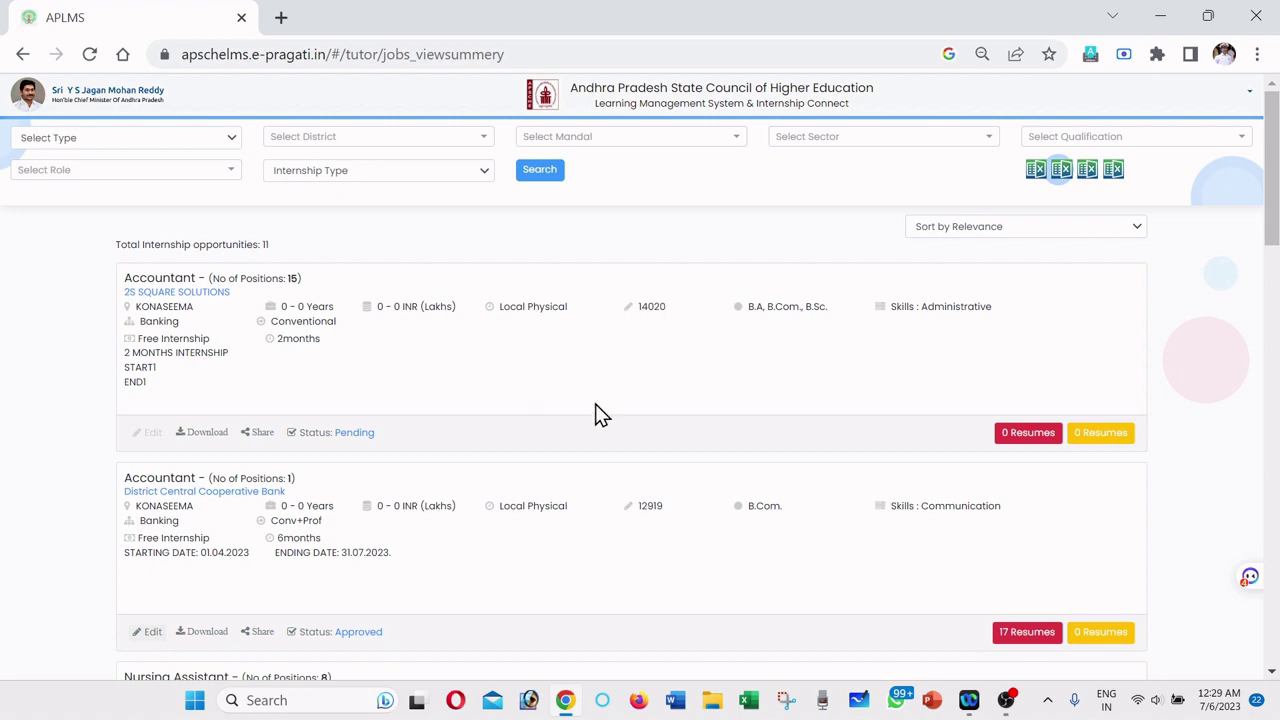
{"action": "scroll", "coordinate": [594, 414], "scroll_direction": "down", "scroll_amount": 3}
{"action": "scroll", "coordinate": [616, 437], "scroll_direction": "down", "scroll_amount": 3}
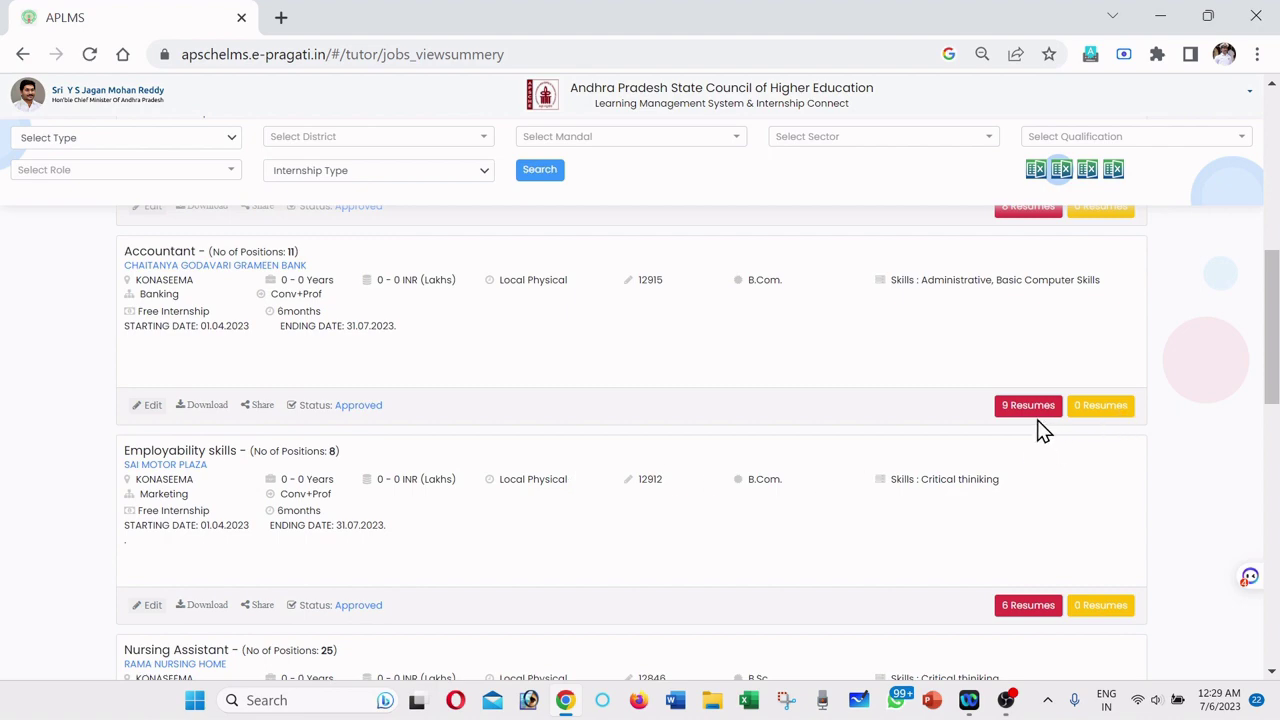
{"action": "scroll", "coordinate": [1037, 428], "scroll_direction": "down", "scroll_amount": 2}
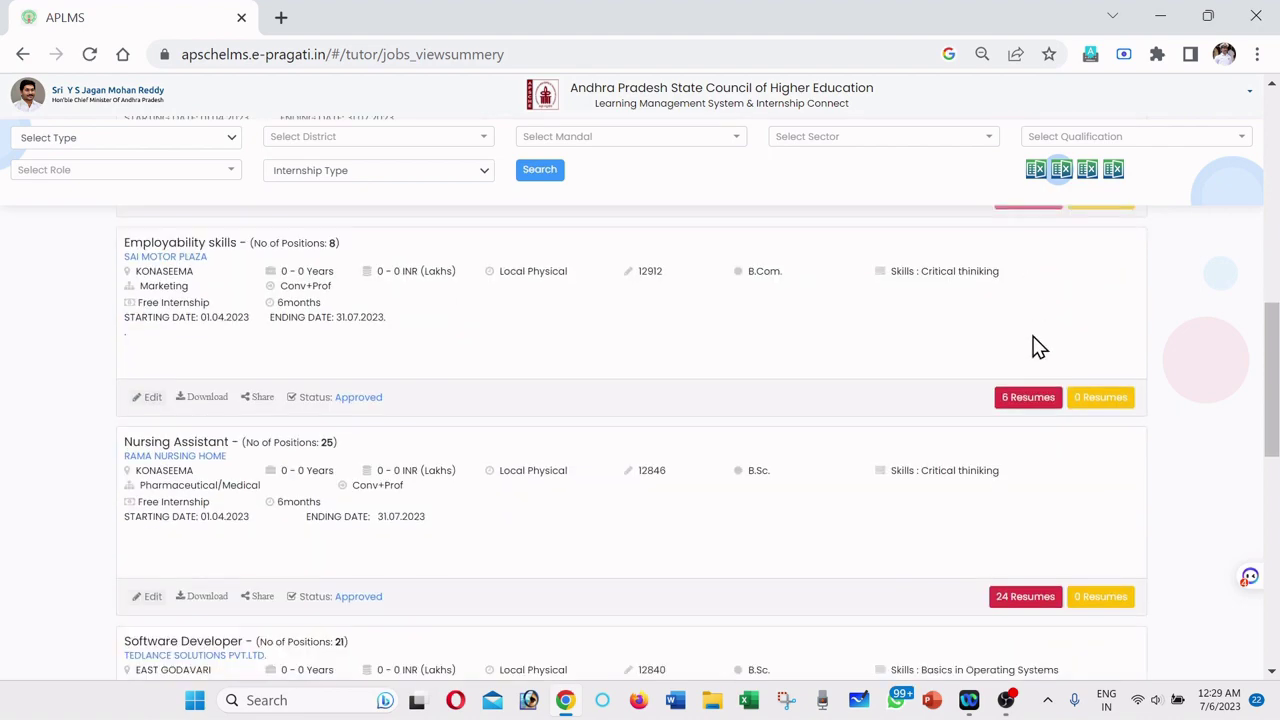
{"action": "scroll", "coordinate": [1024, 428], "scroll_direction": "down", "scroll_amount": 1}
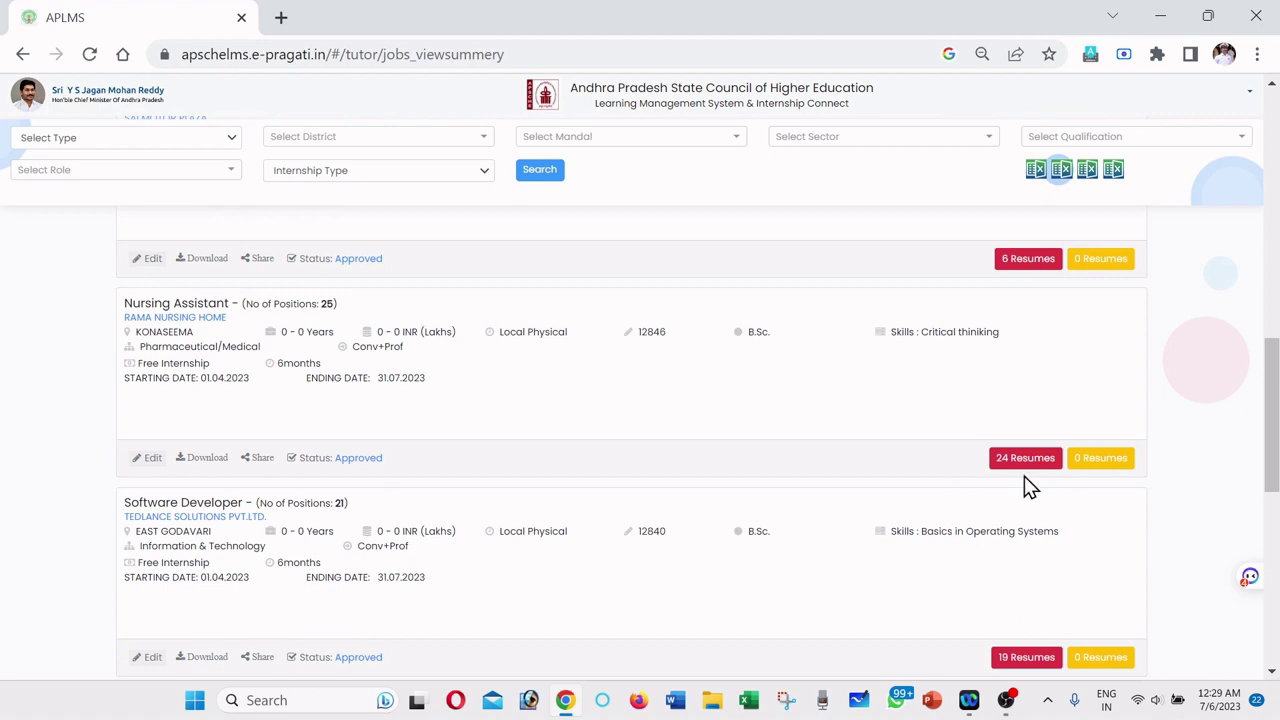
{"action": "scroll", "coordinate": [867, 470], "scroll_direction": "down", "scroll_amount": 2}
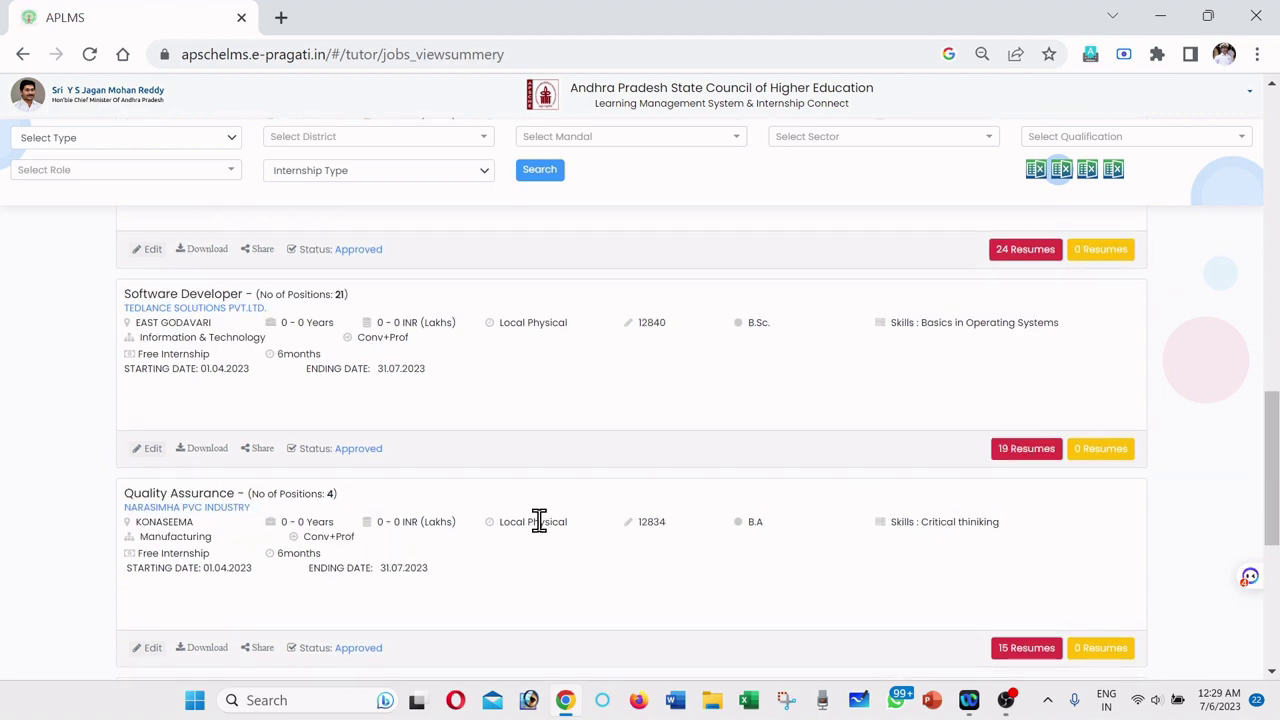
{"action": "scroll", "coordinate": [540, 520], "scroll_direction": "down", "scroll_amount": 1}
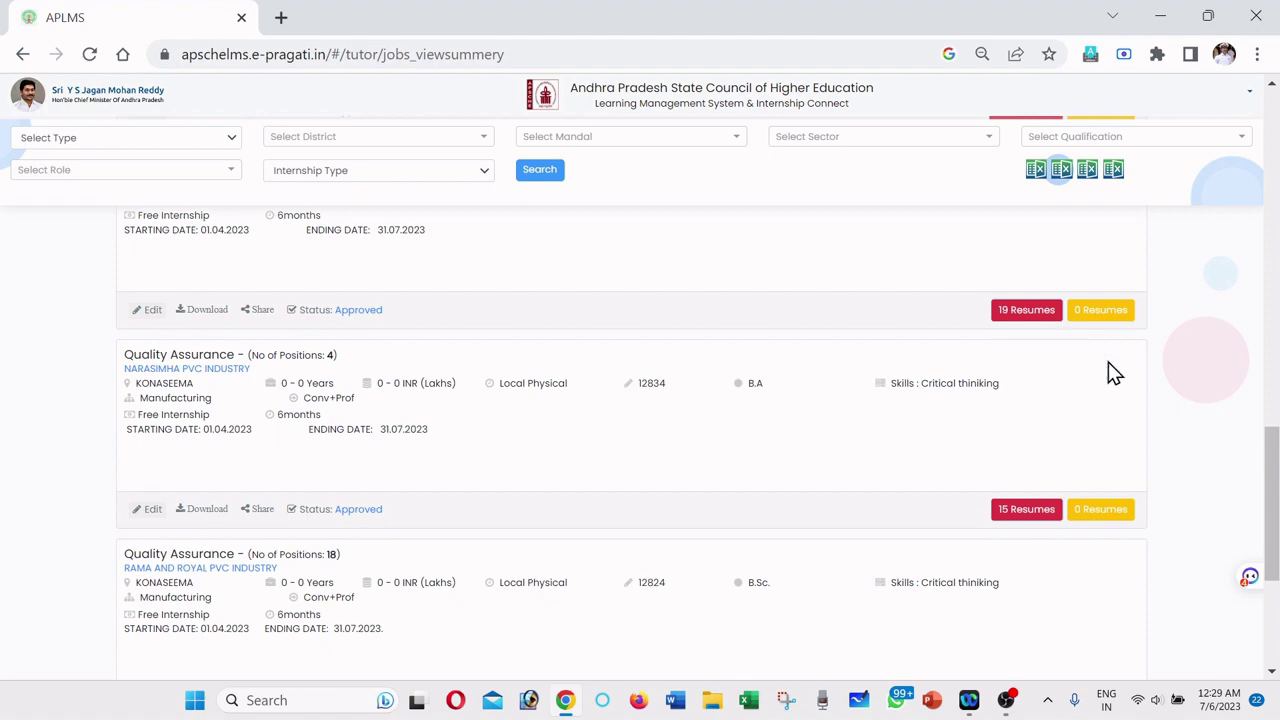
{"action": "scroll", "coordinate": [1240, 415], "scroll_direction": "up", "scroll_amount": 1}
{"action": "left_click_drag", "start_coordinate": [1272, 415], "coordinate": [1272, 155]}
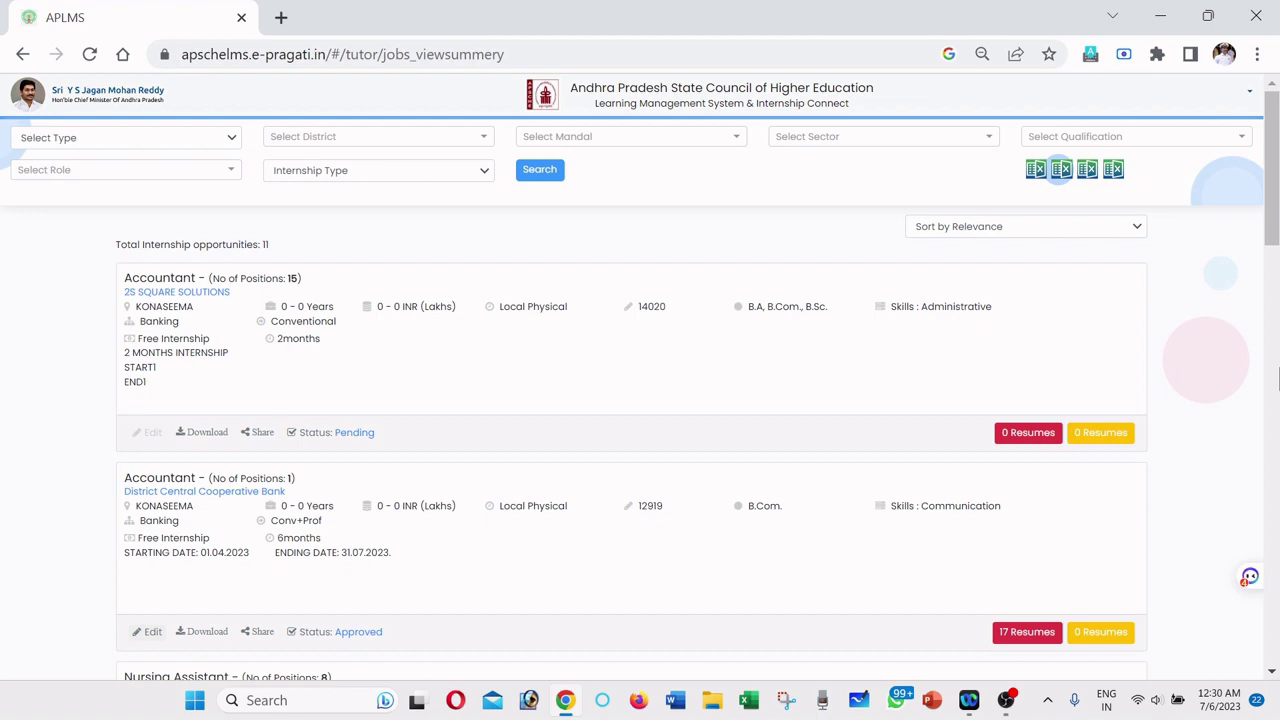